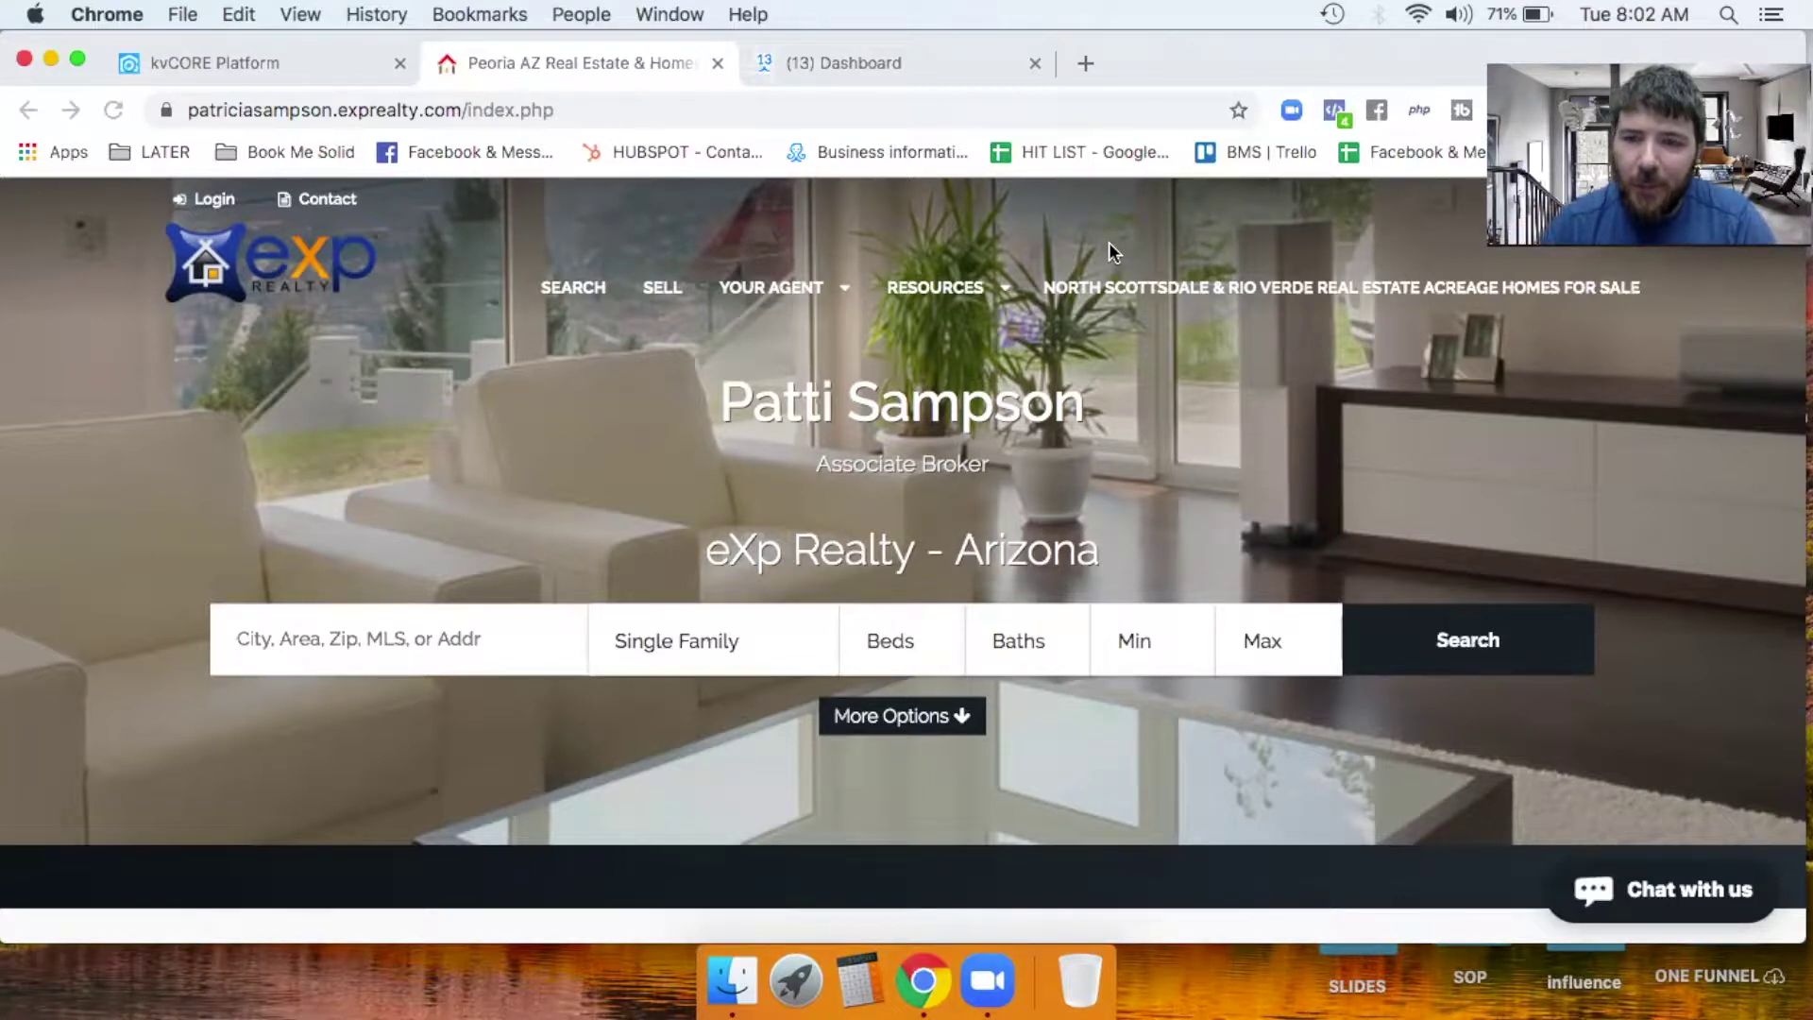
Open the agent's 'Chat with us' Messenger conversation, then close it and return to the kvCORE tab.
left_click(1677, 901)
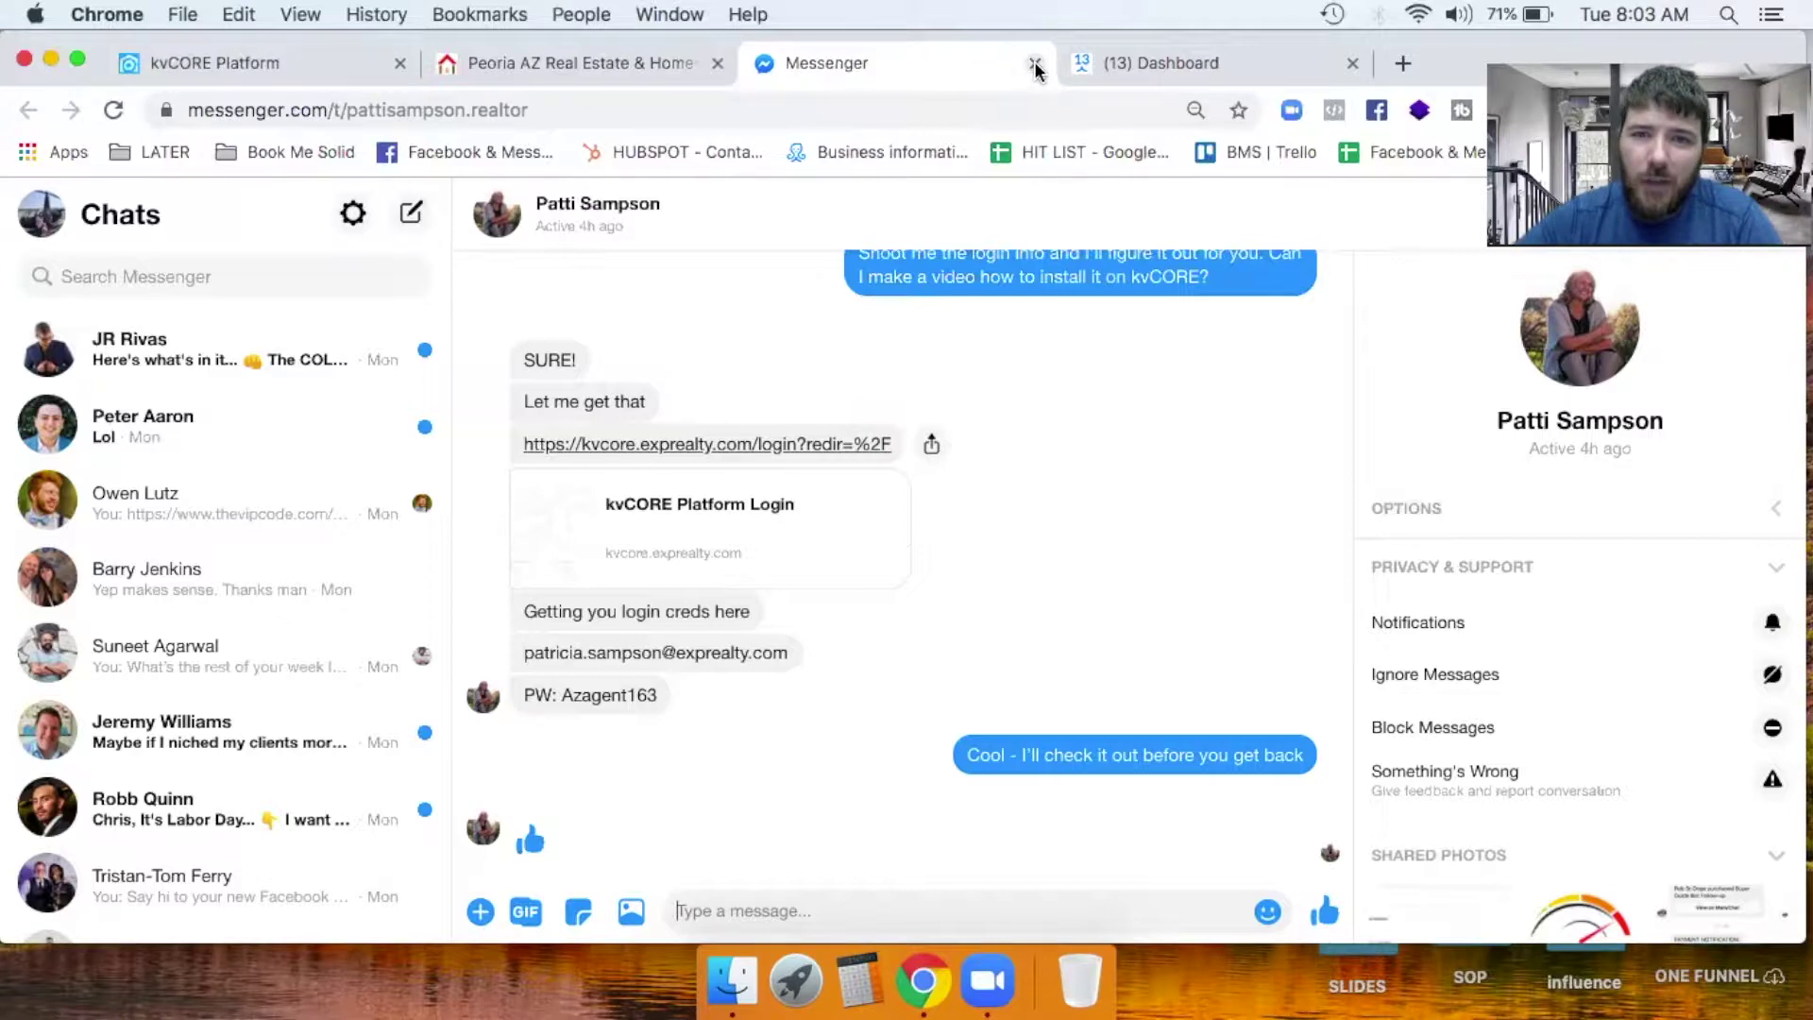
left_click(1035, 64)
left_click(293, 59)
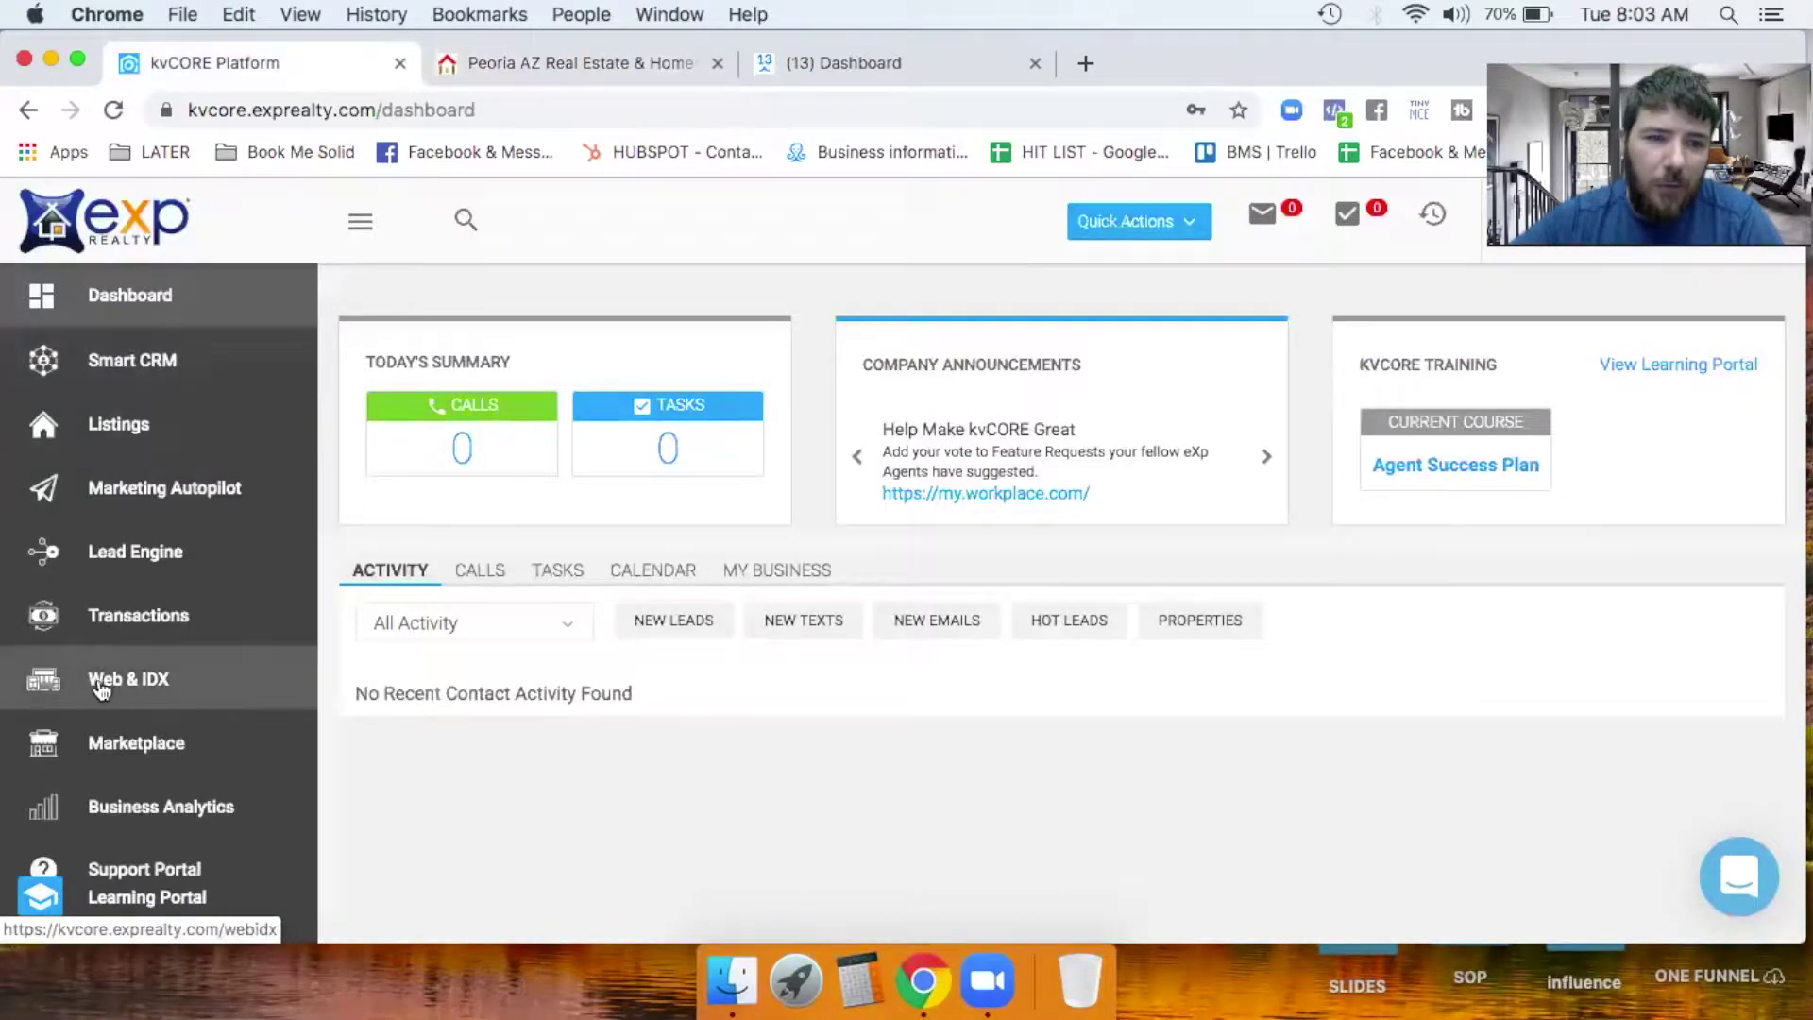
Go to Web & IDX and open Edit Website Settings for the agent's site.
left_click(146, 690)
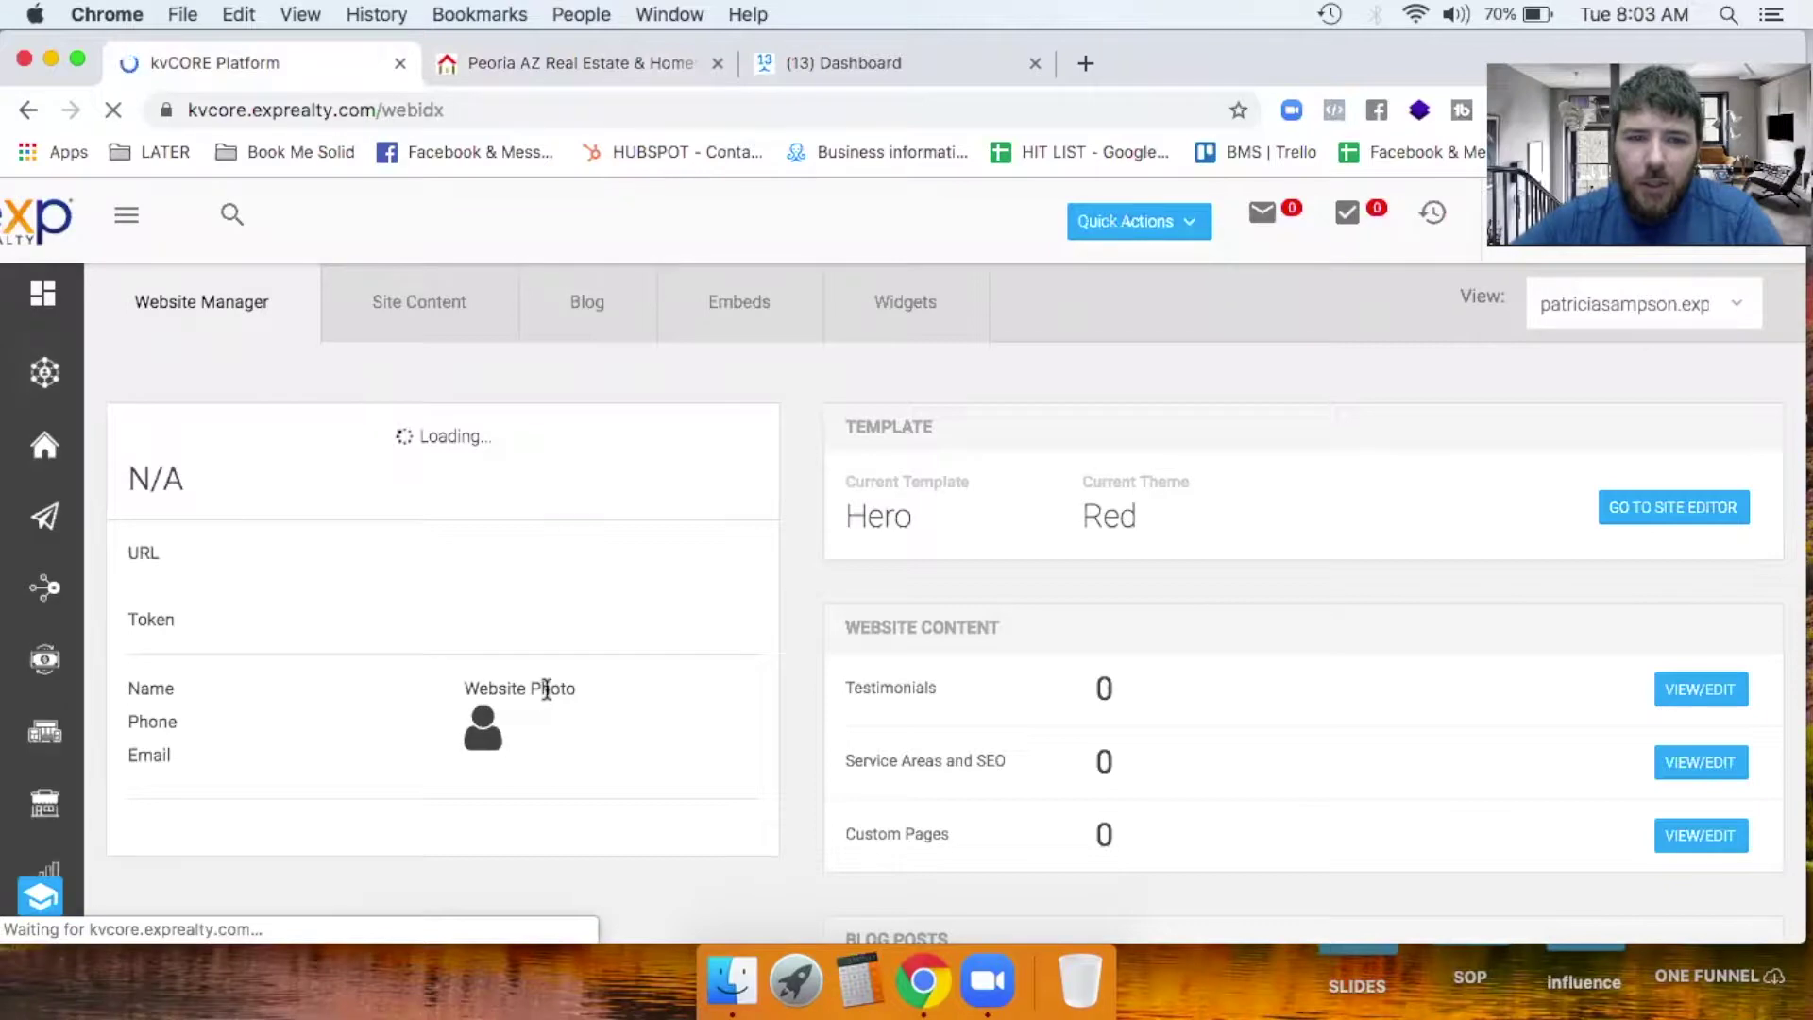
scroll(546, 699, "down", 5)
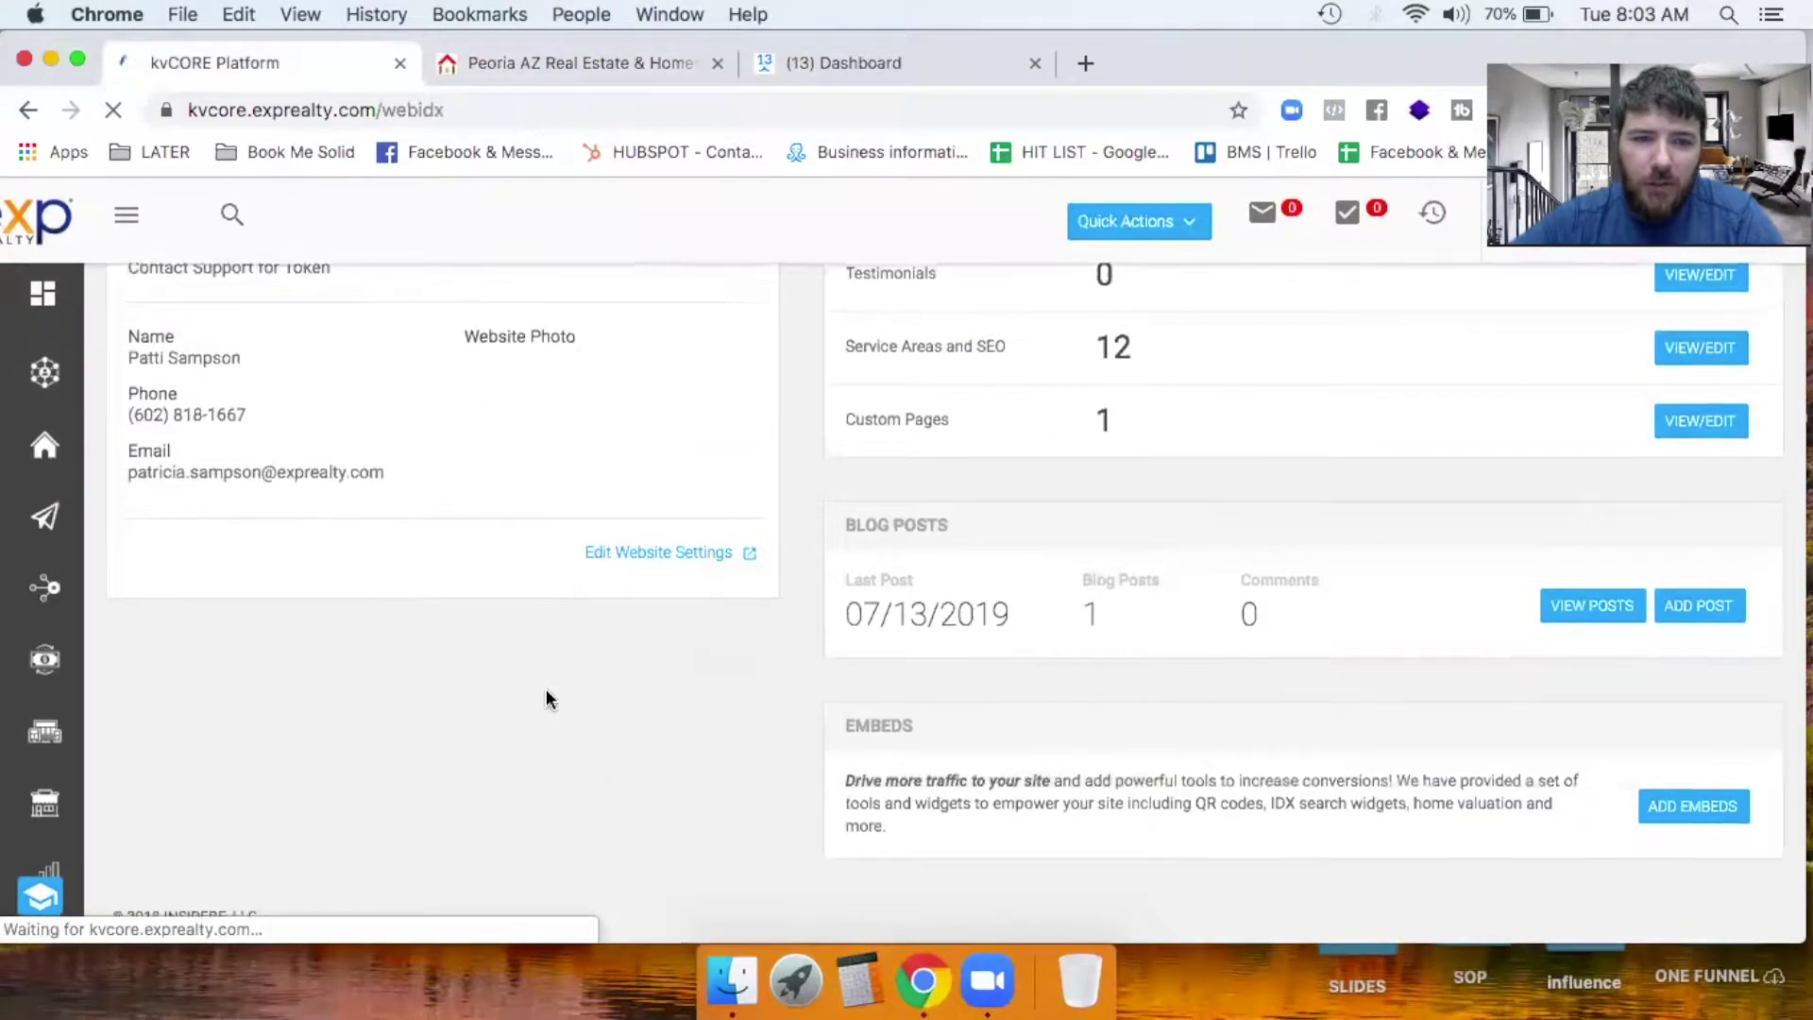
scroll(547, 697, "up", 1)
left_click(661, 753)
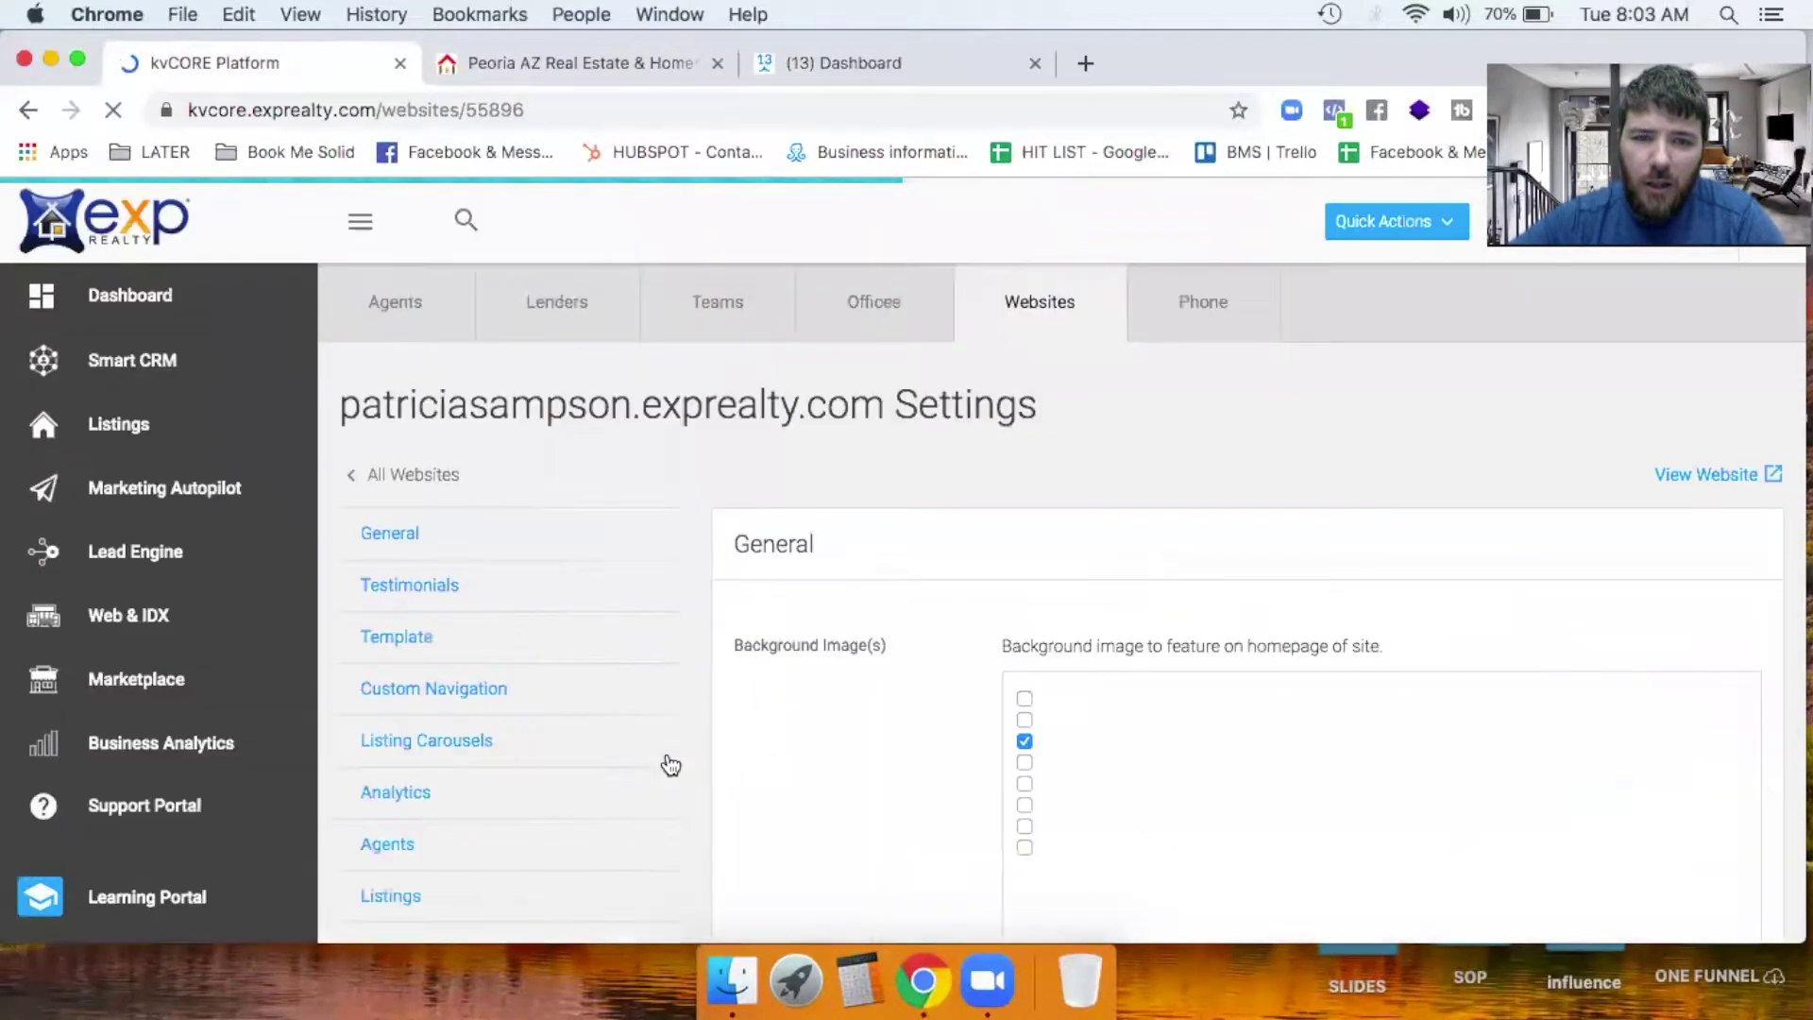
Clear the 'Facebook Username for Chat' field and save the empty setting.
scroll(1055, 593, "down", 3)
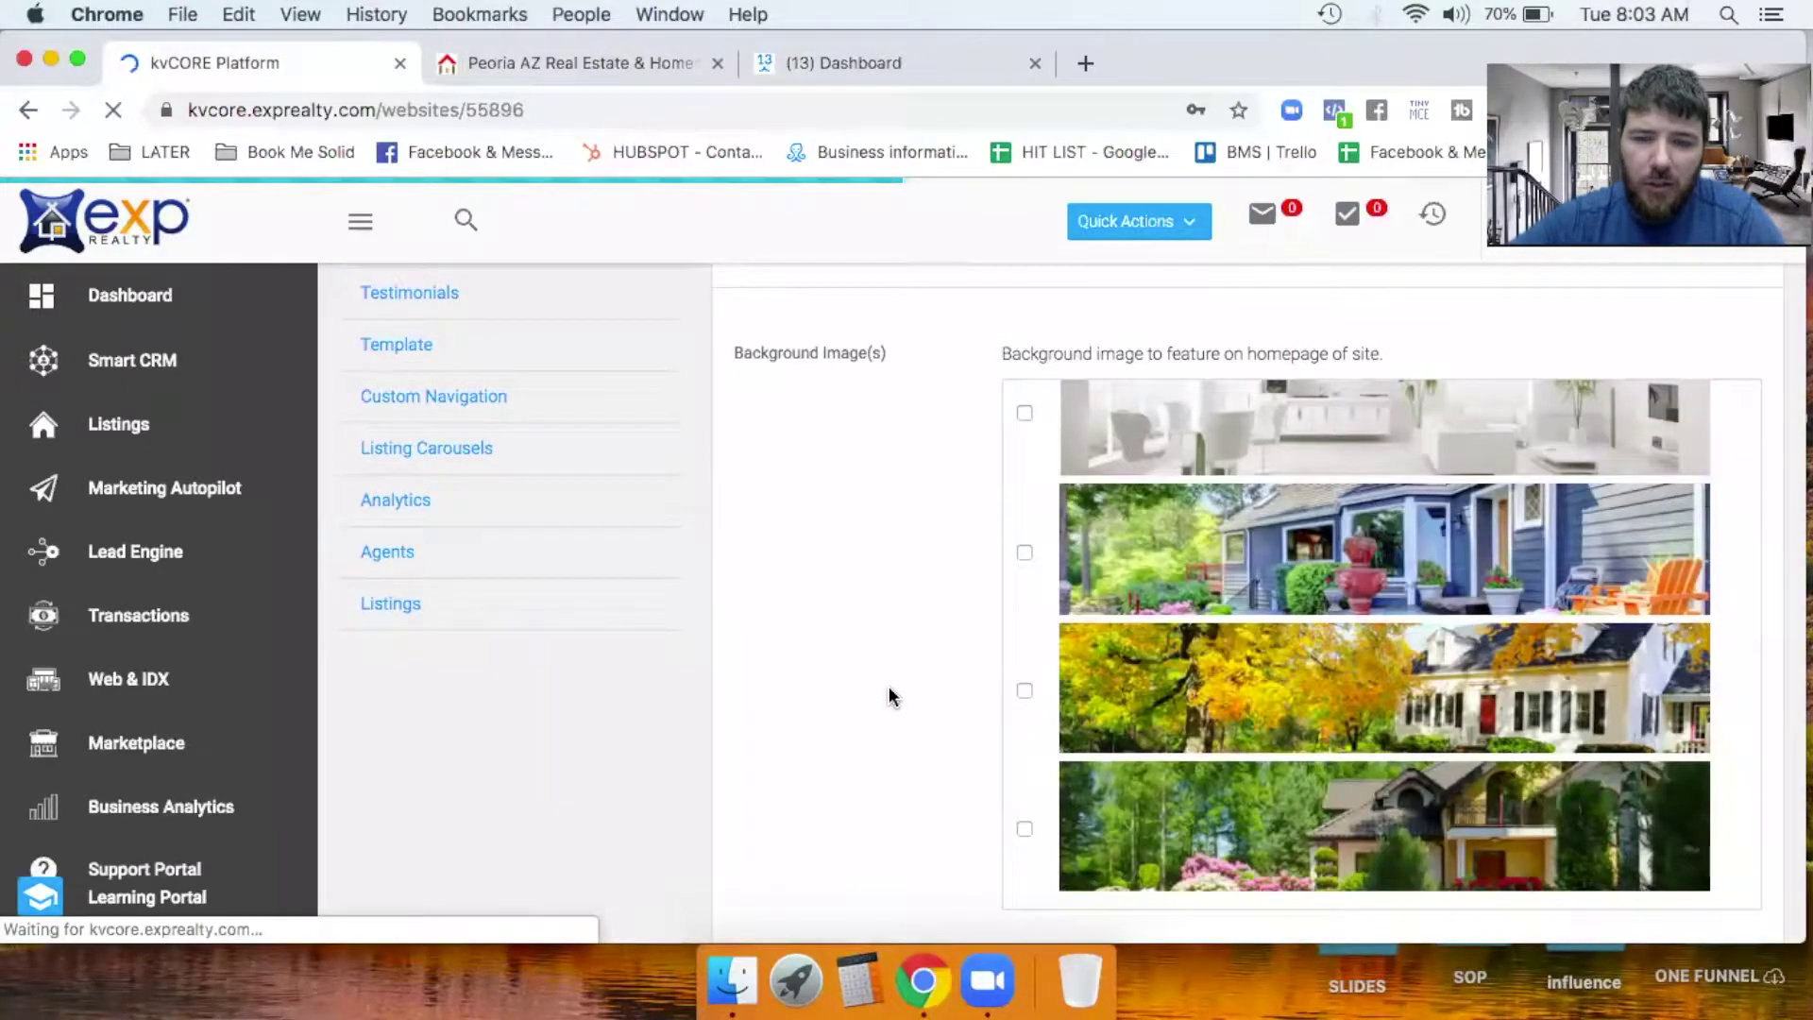
scroll(890, 696, "down", 10)
scroll(889, 696, "down", 10)
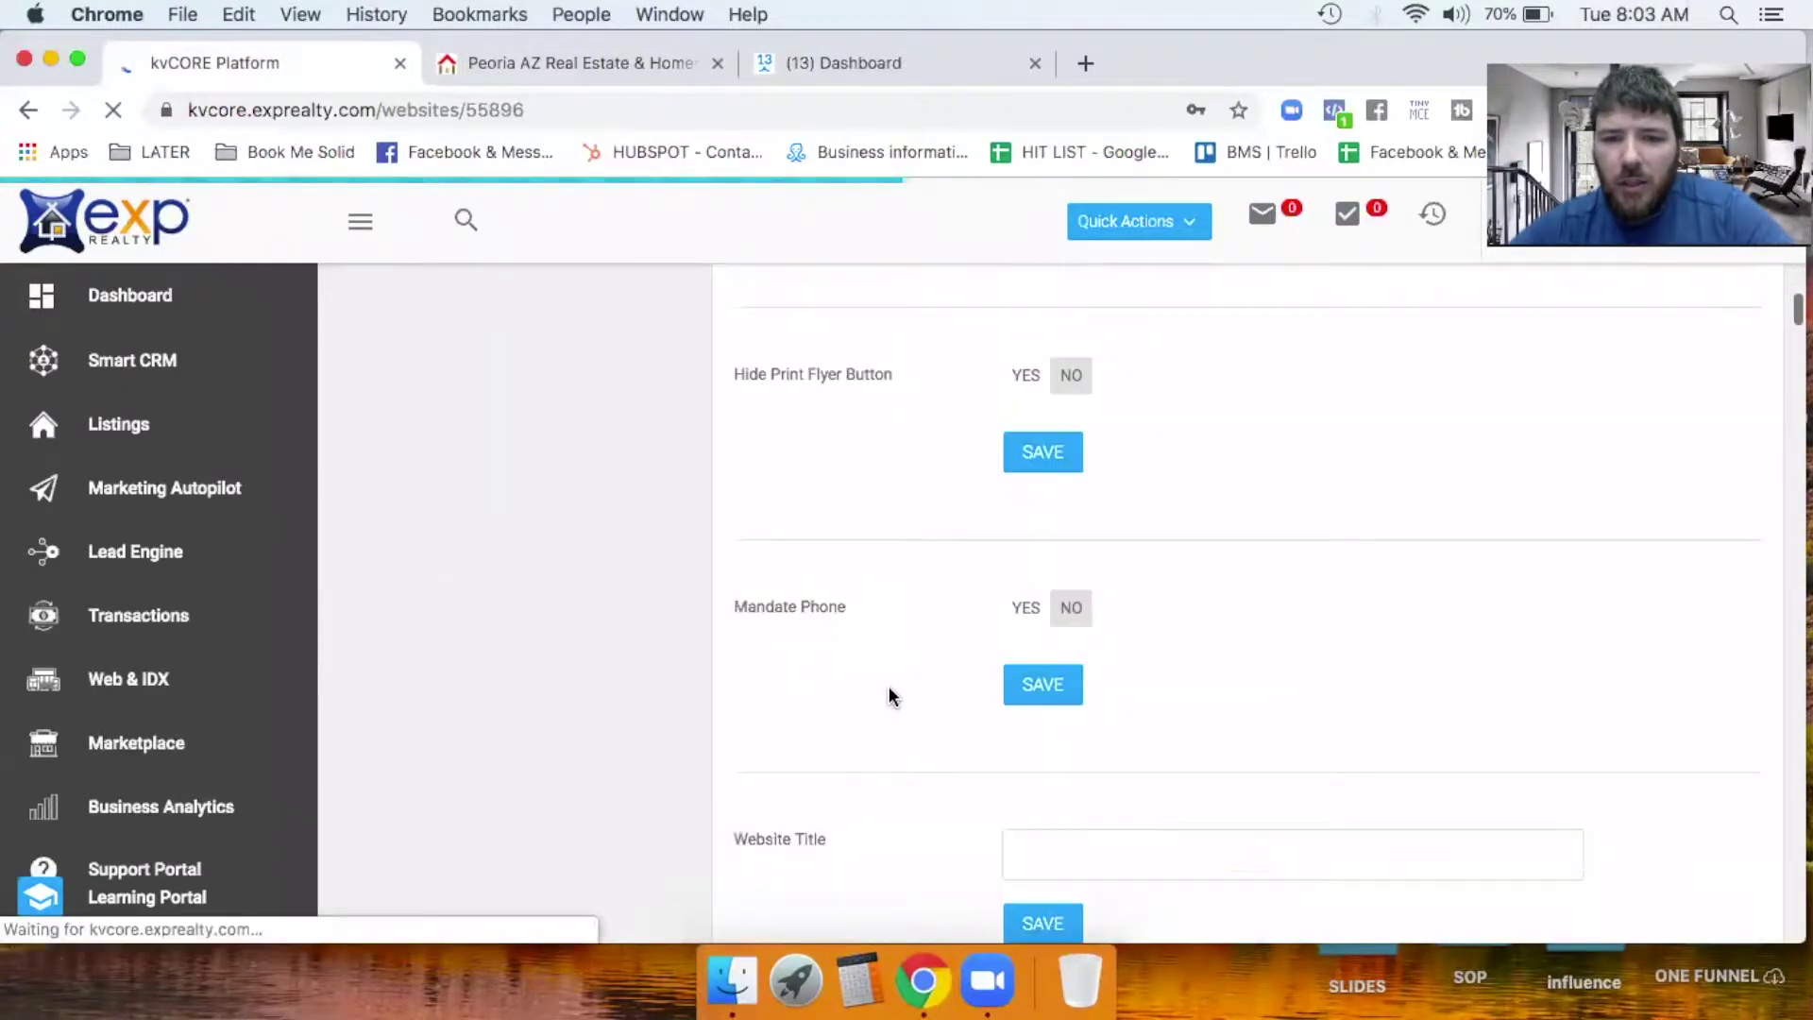
scroll(890, 696, "down", 10)
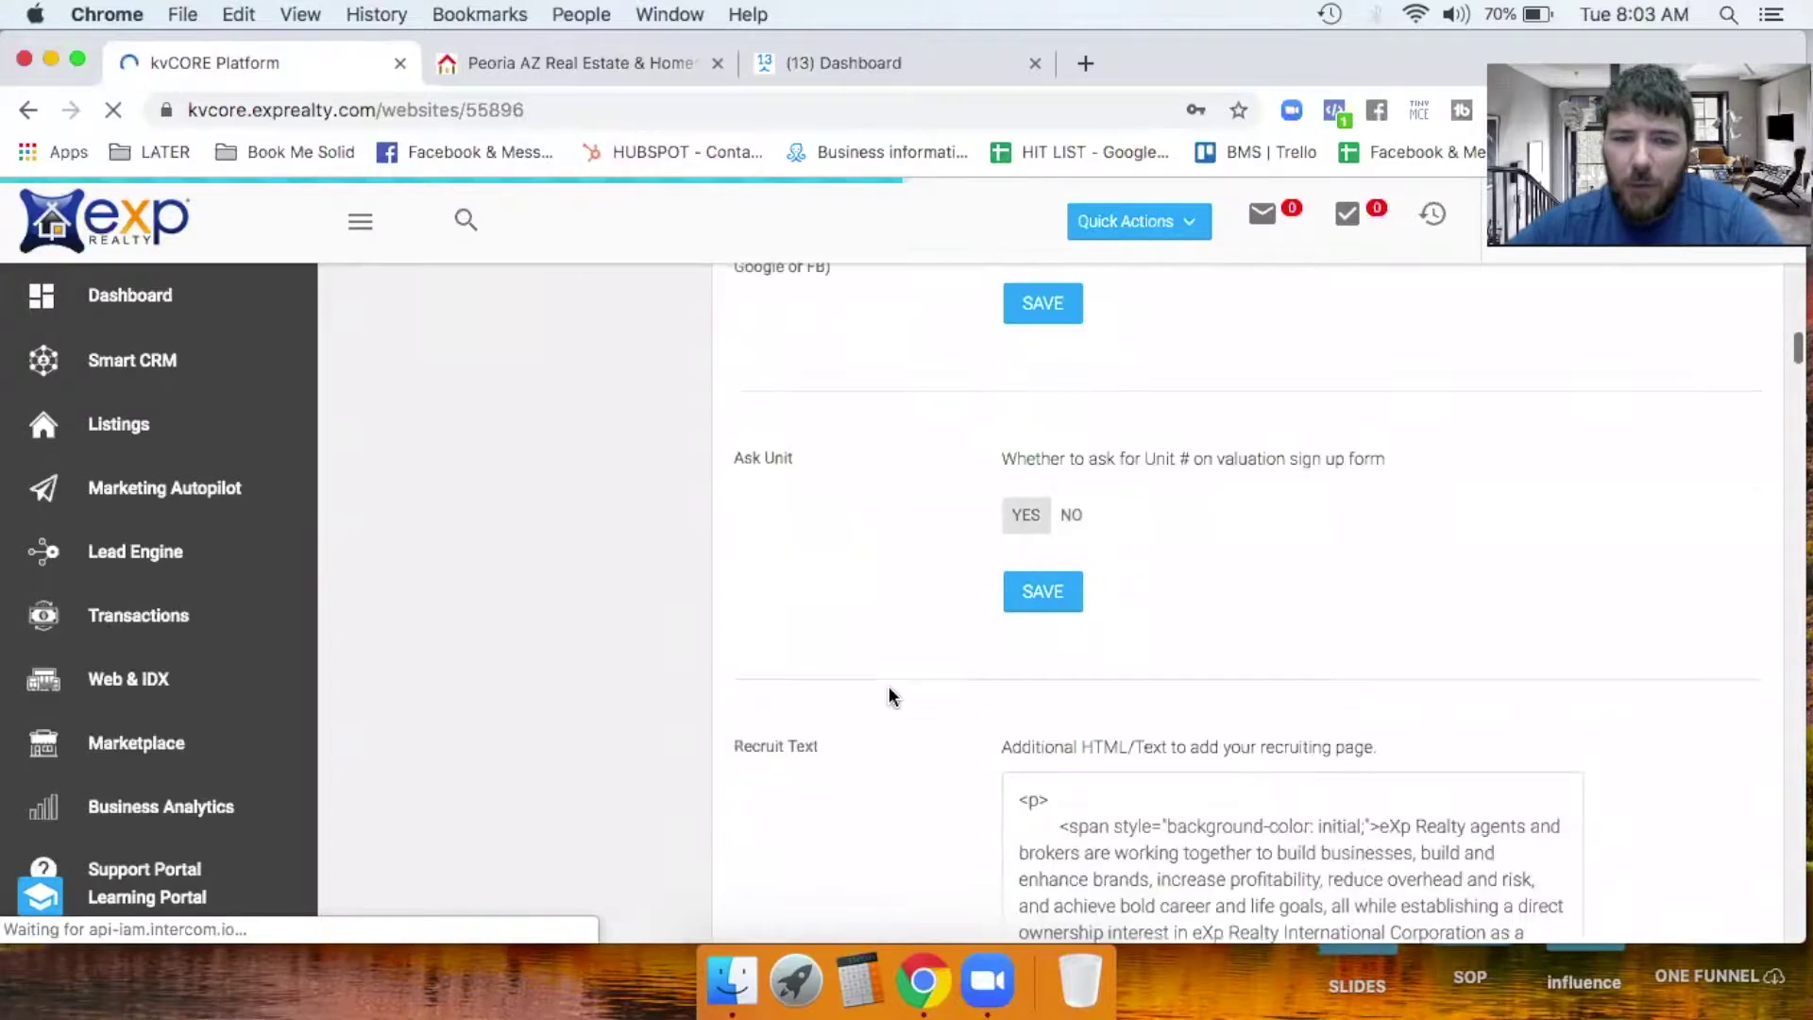
scroll(897, 661, "down", 6)
scroll(905, 620, "down", 12)
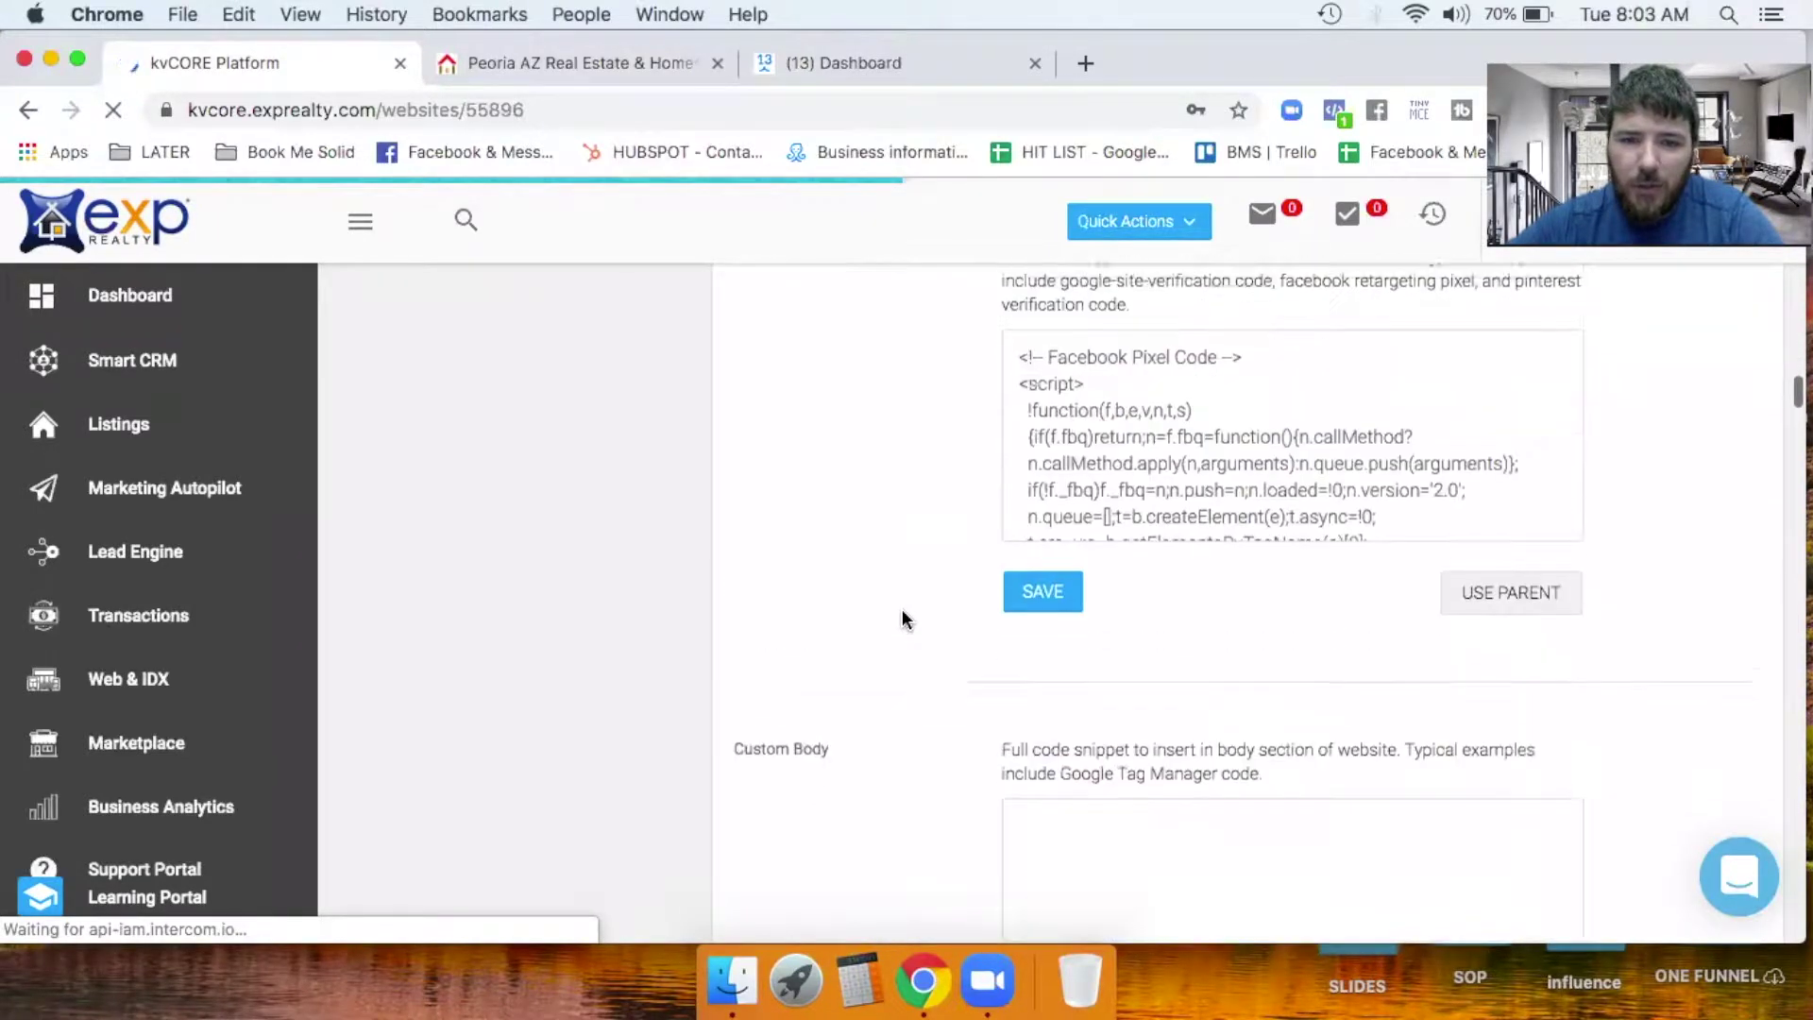
scroll(904, 619, "down", 10)
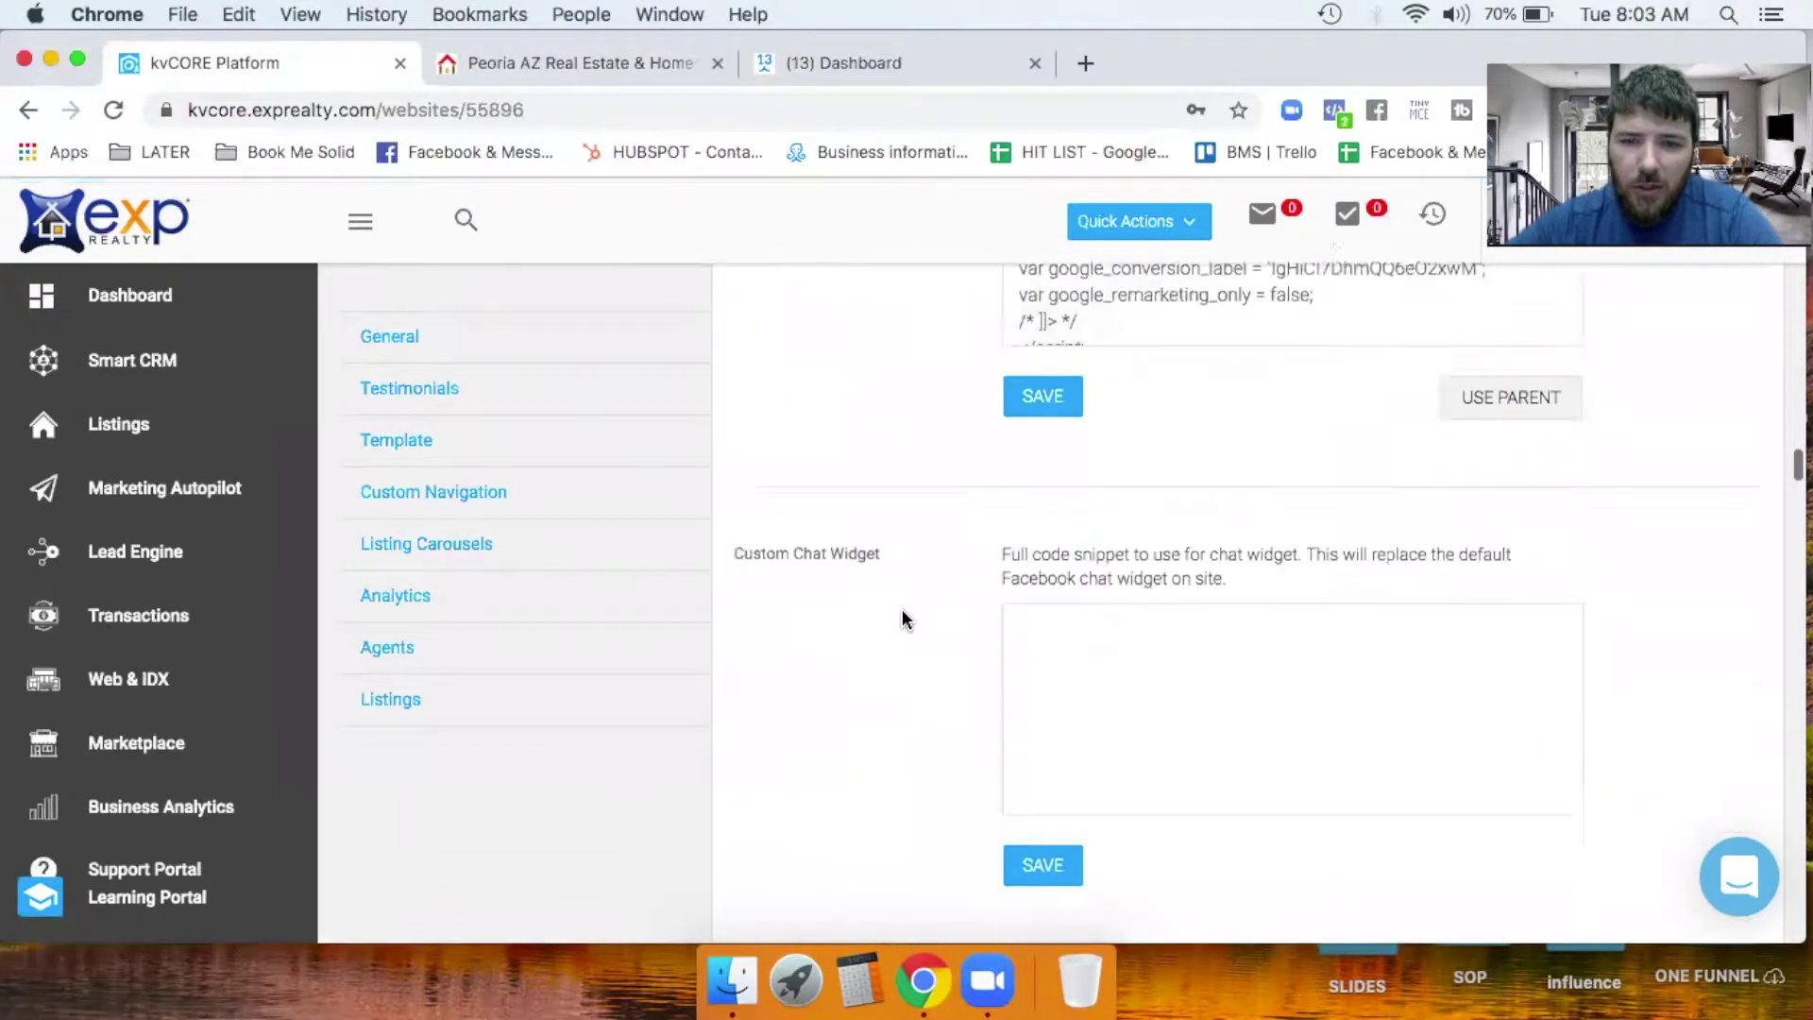
triple_click(1193, 450)
key("BackSpace")
left_click(1048, 524)
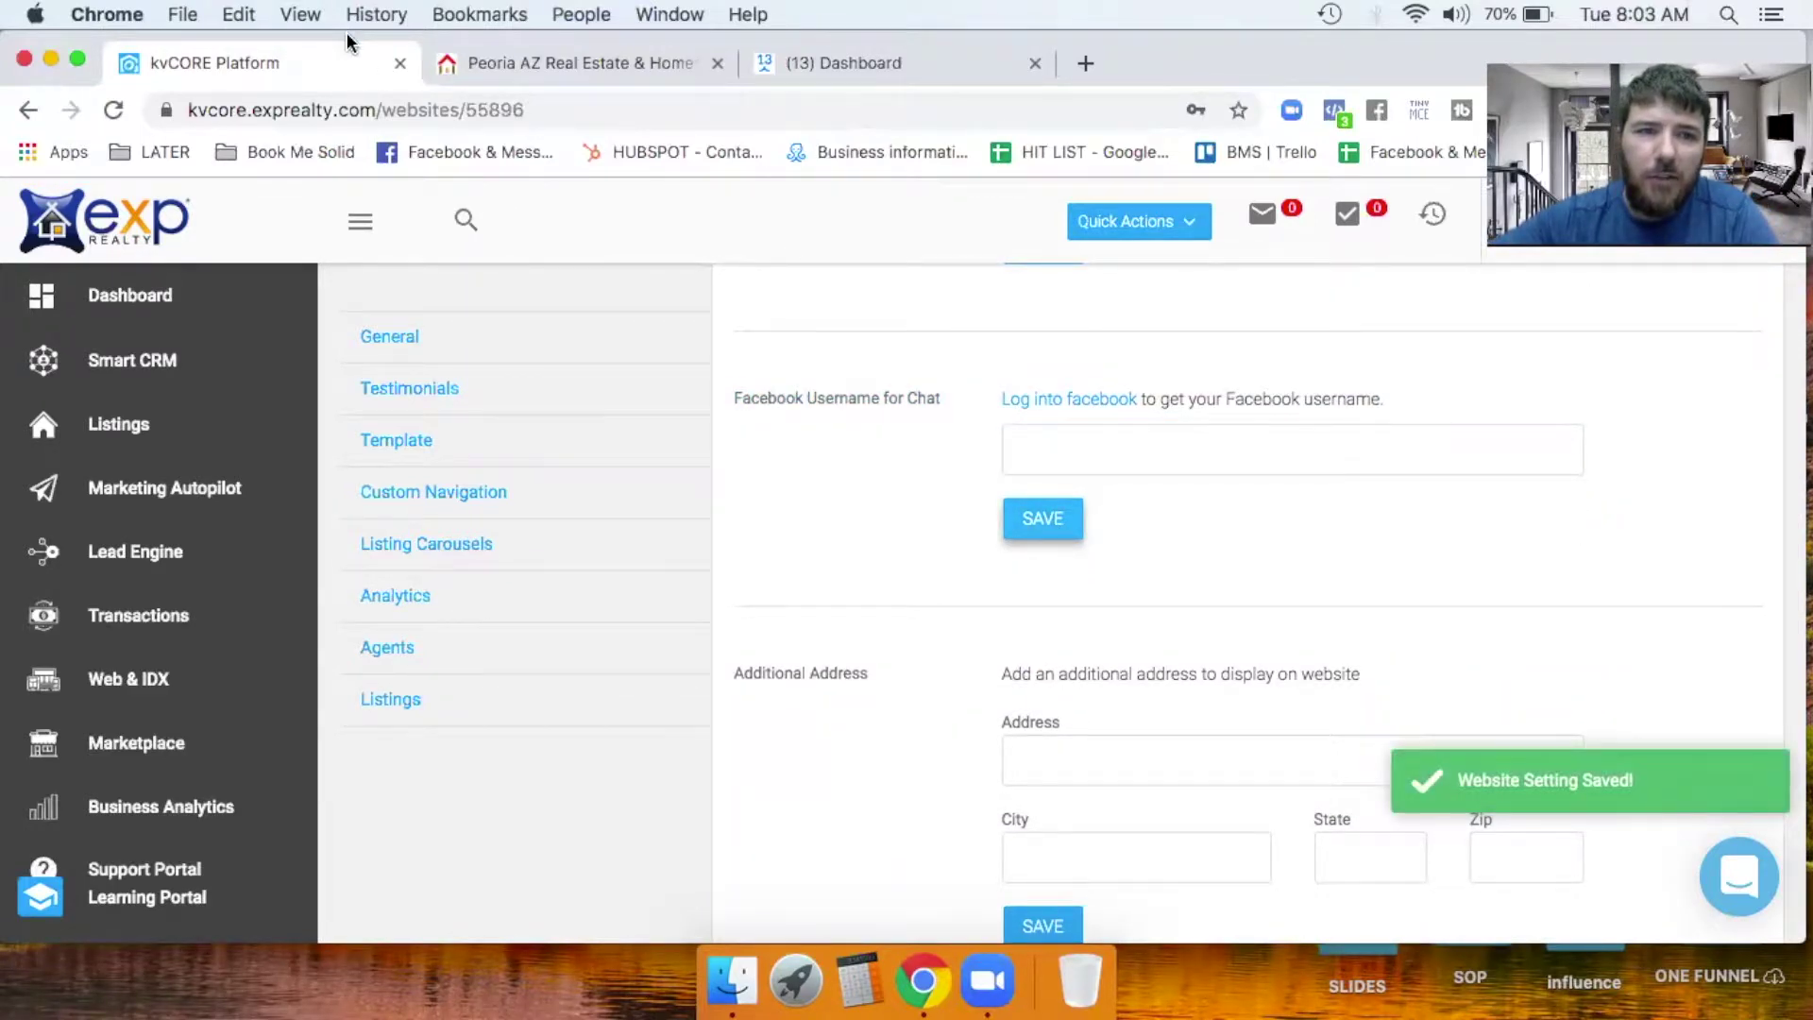
Reload the agent's live Peoria website in its own tab.
left_click_drag(346, 41, 347, 183)
left_click(557, 199)
left_click_drag(1157, 213, 1145, 19)
left_click(113, 112)
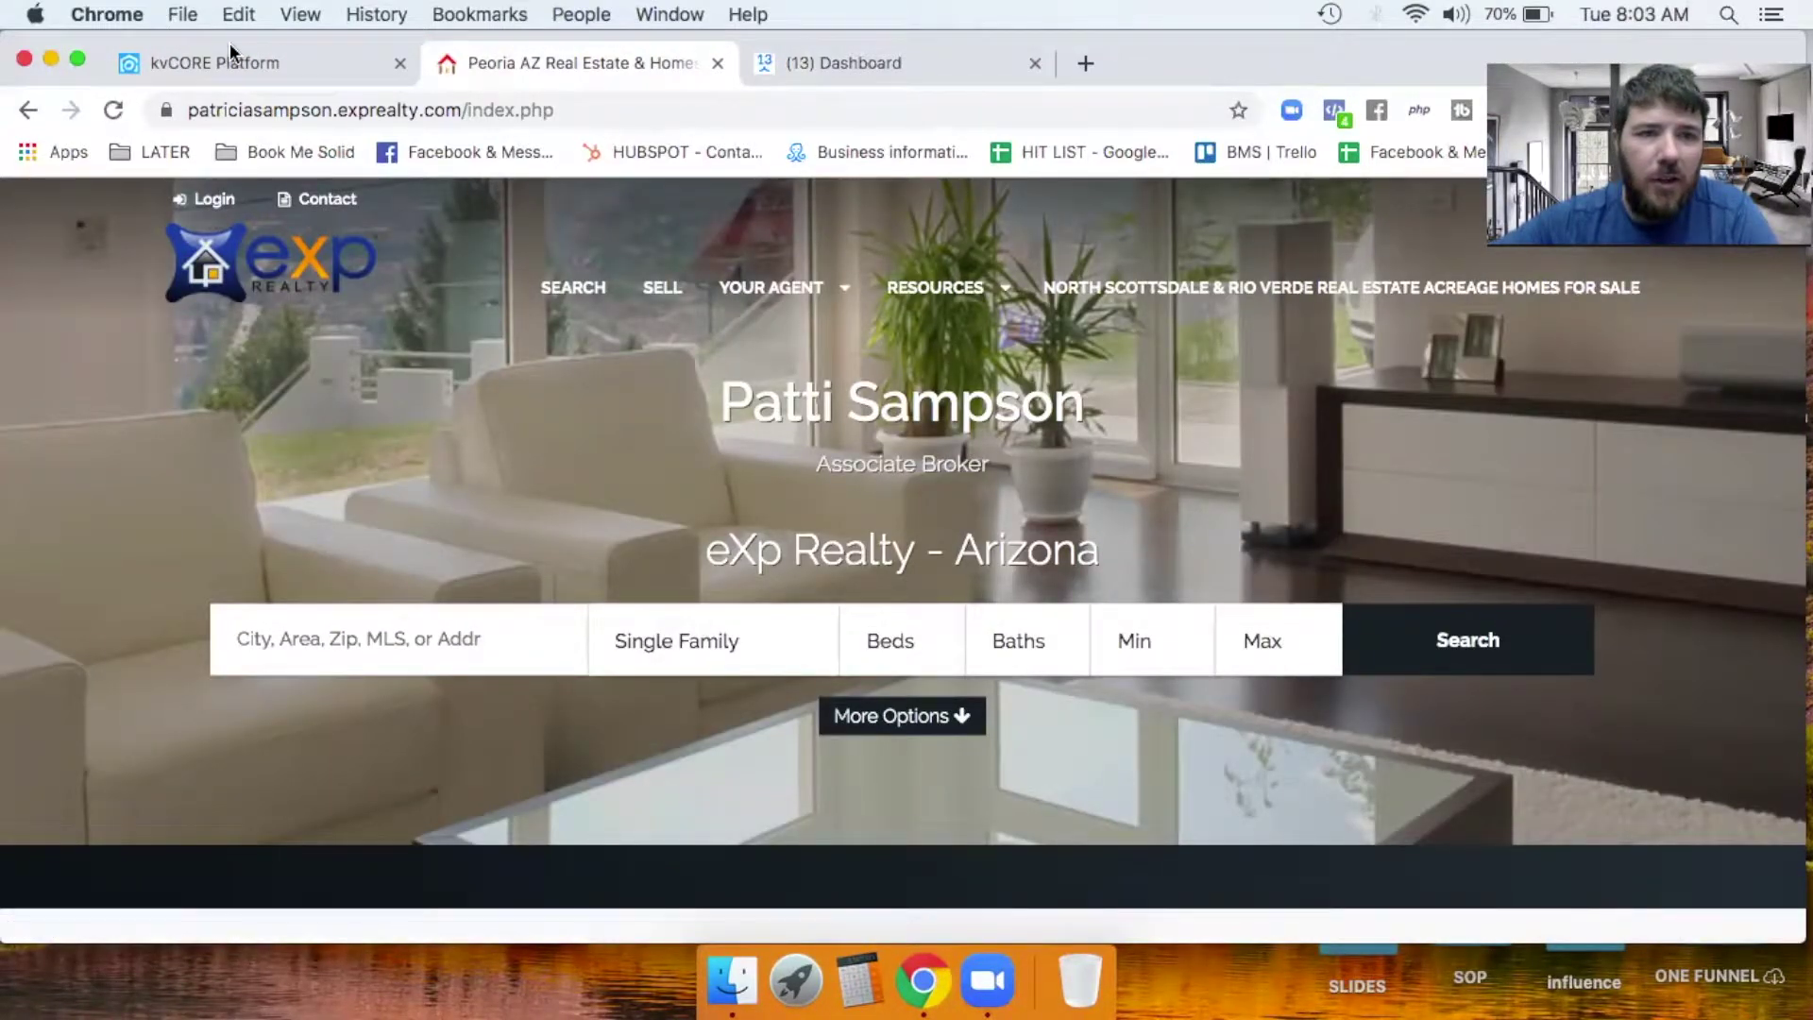
Check that the reloaded Peoria home page no longer shows the 'Chat with us' button.
left_click_drag(291, 41, 287, 98)
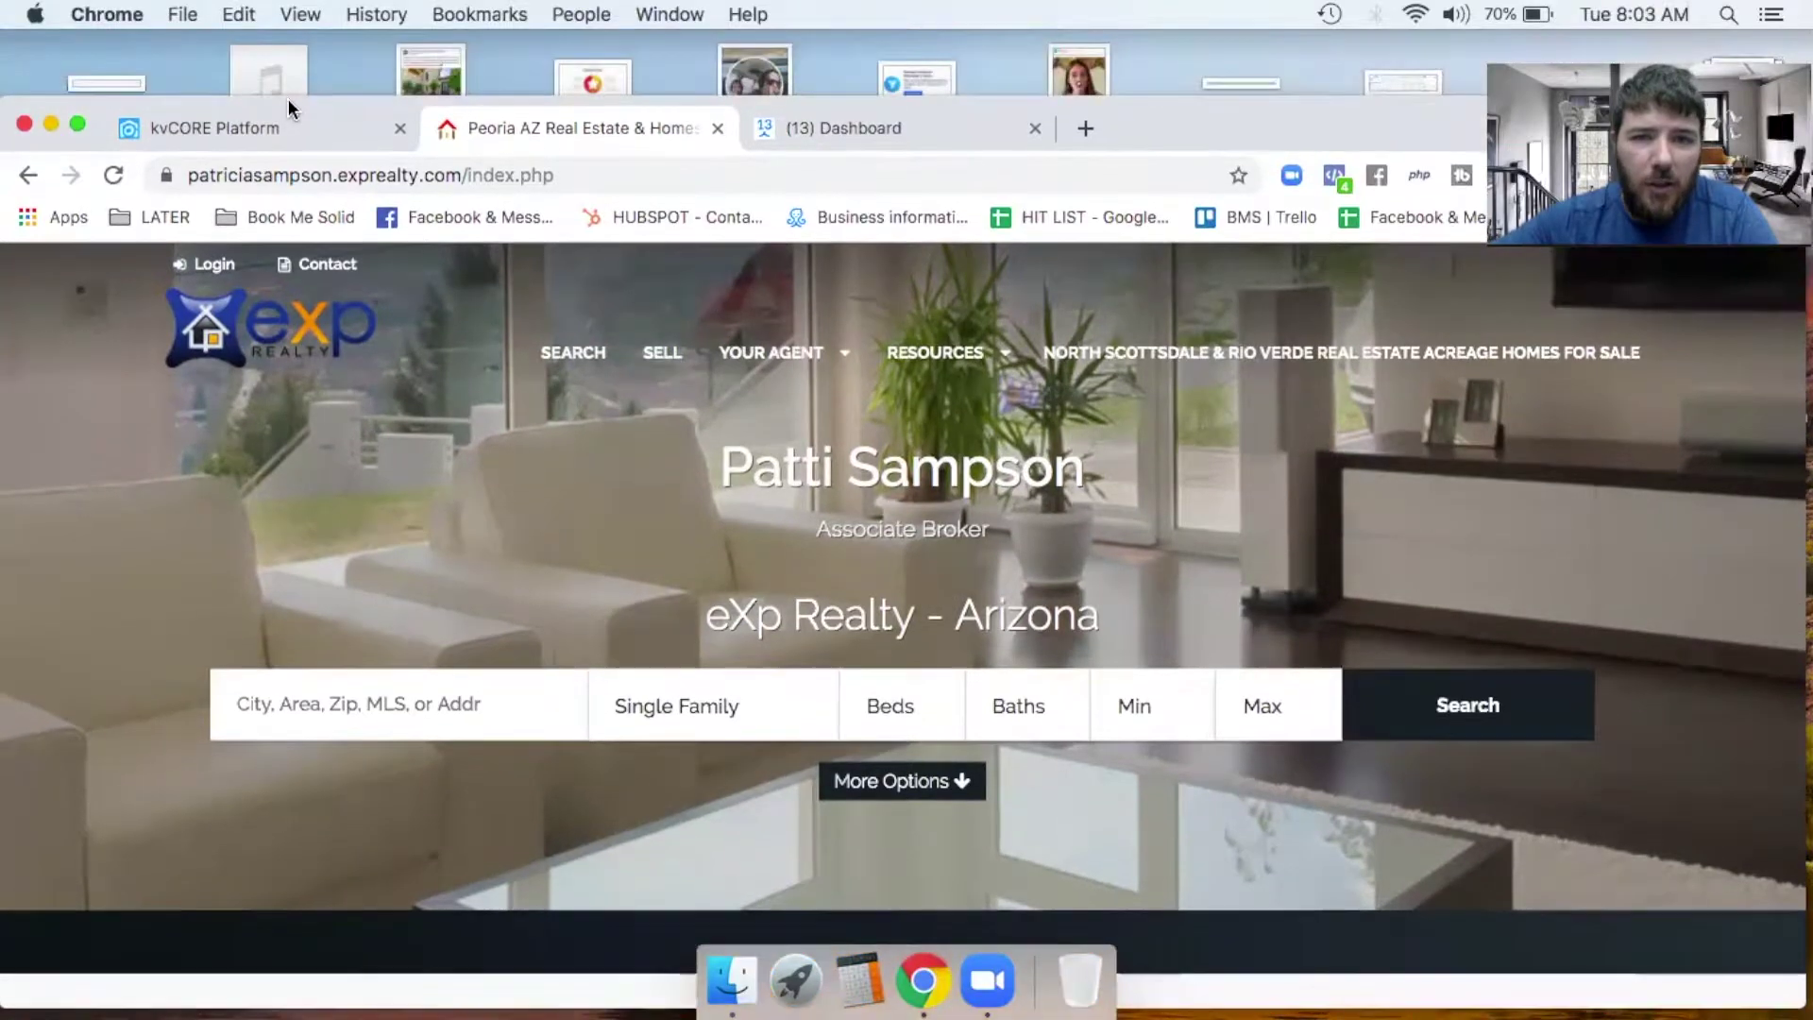
In ManyChat Growth Tools, open the 'First Responder for KV CORE' widget.
left_click(884, 148)
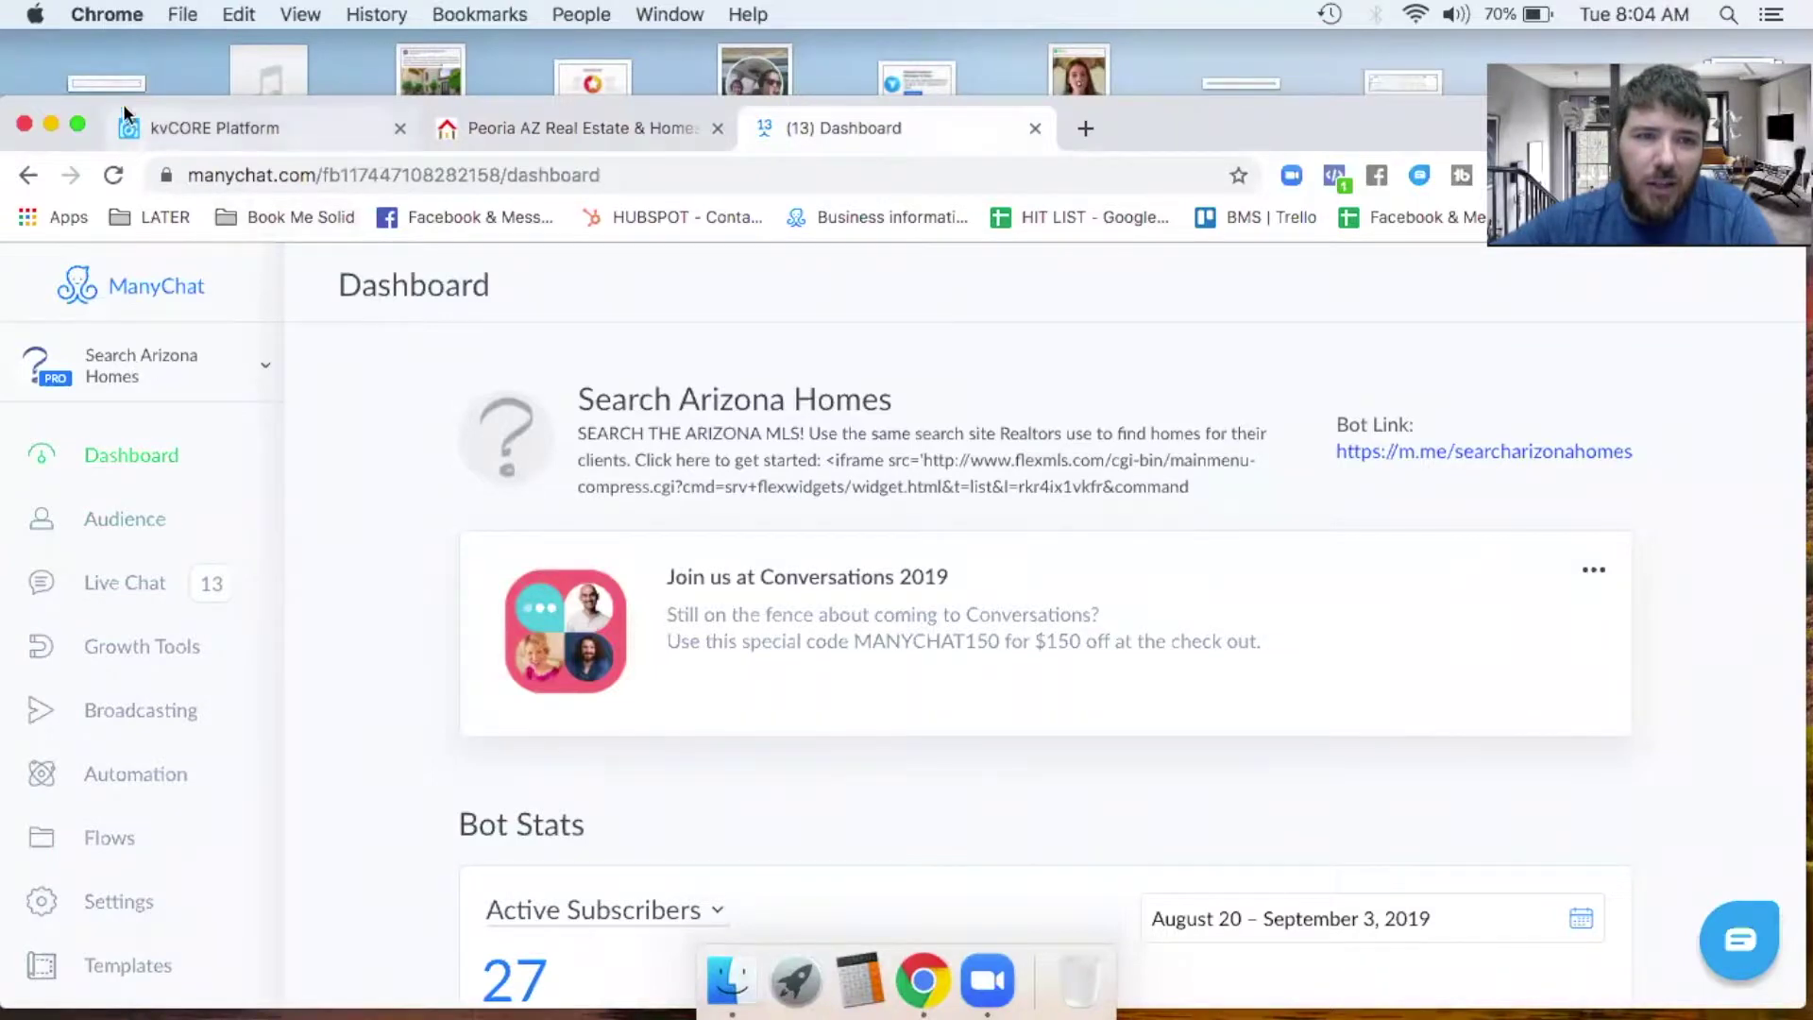
left_click_drag(89, 104, 89, 51)
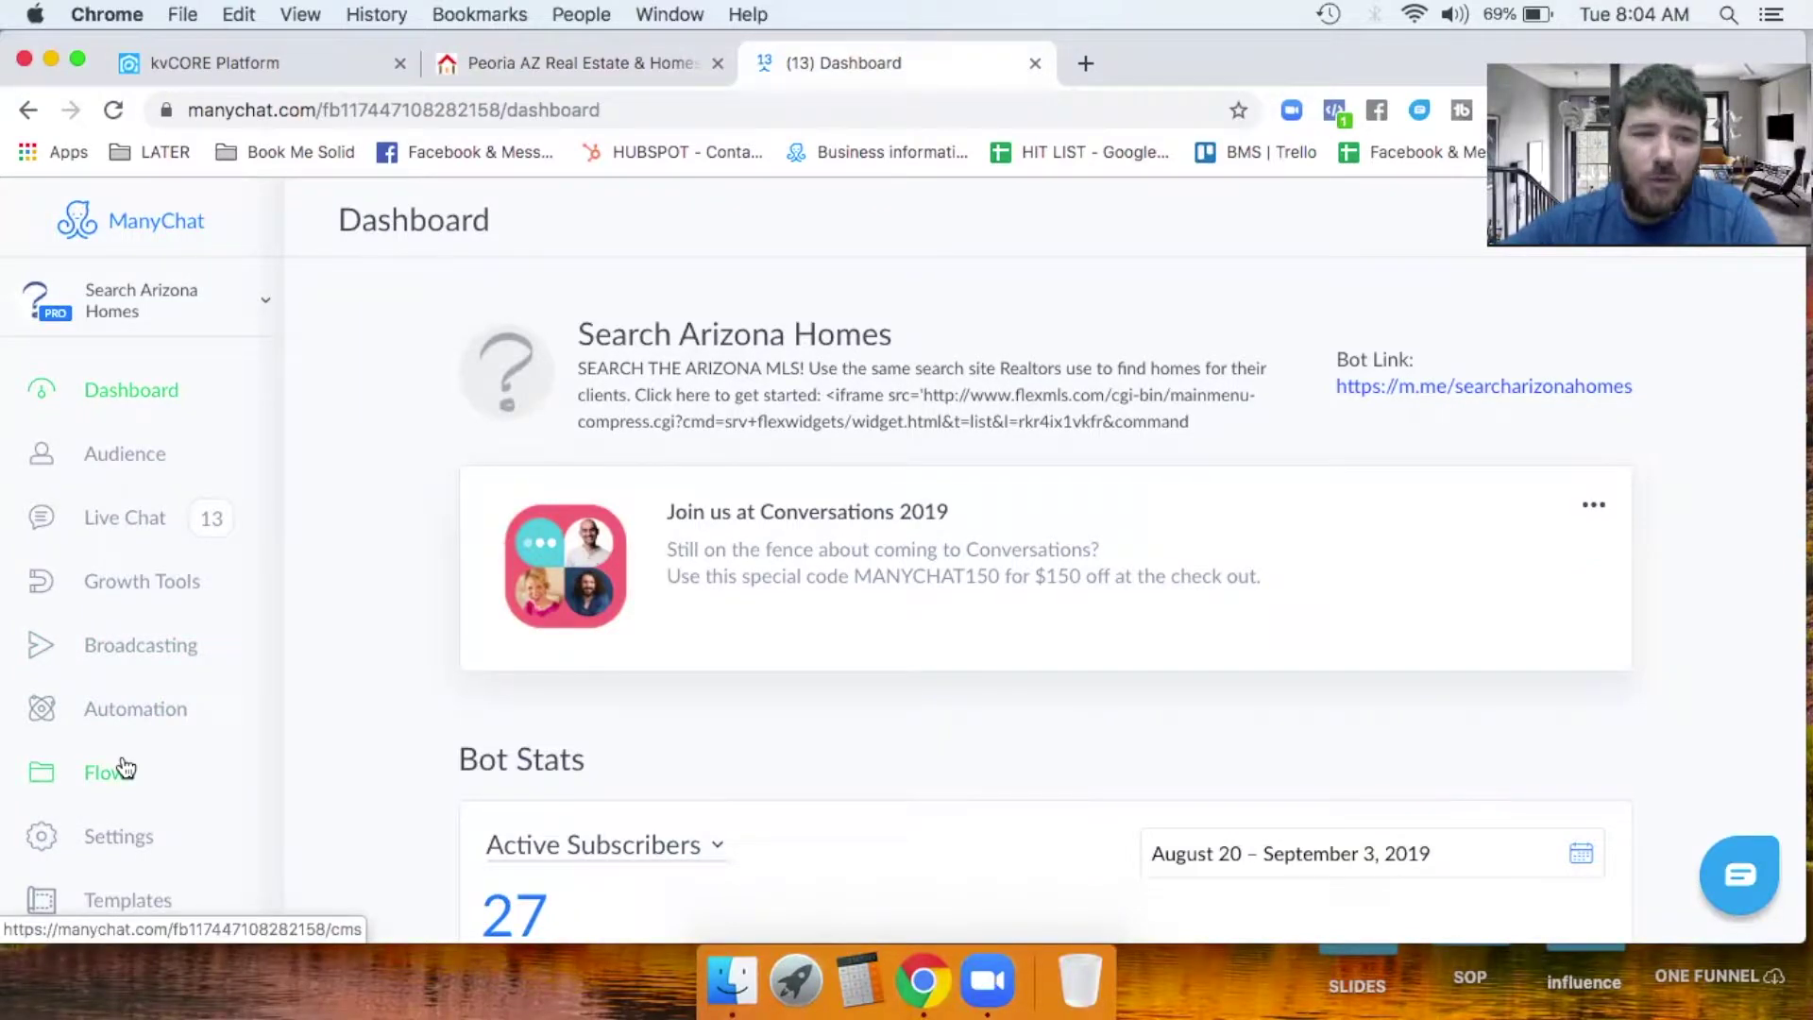
left_click(142, 587)
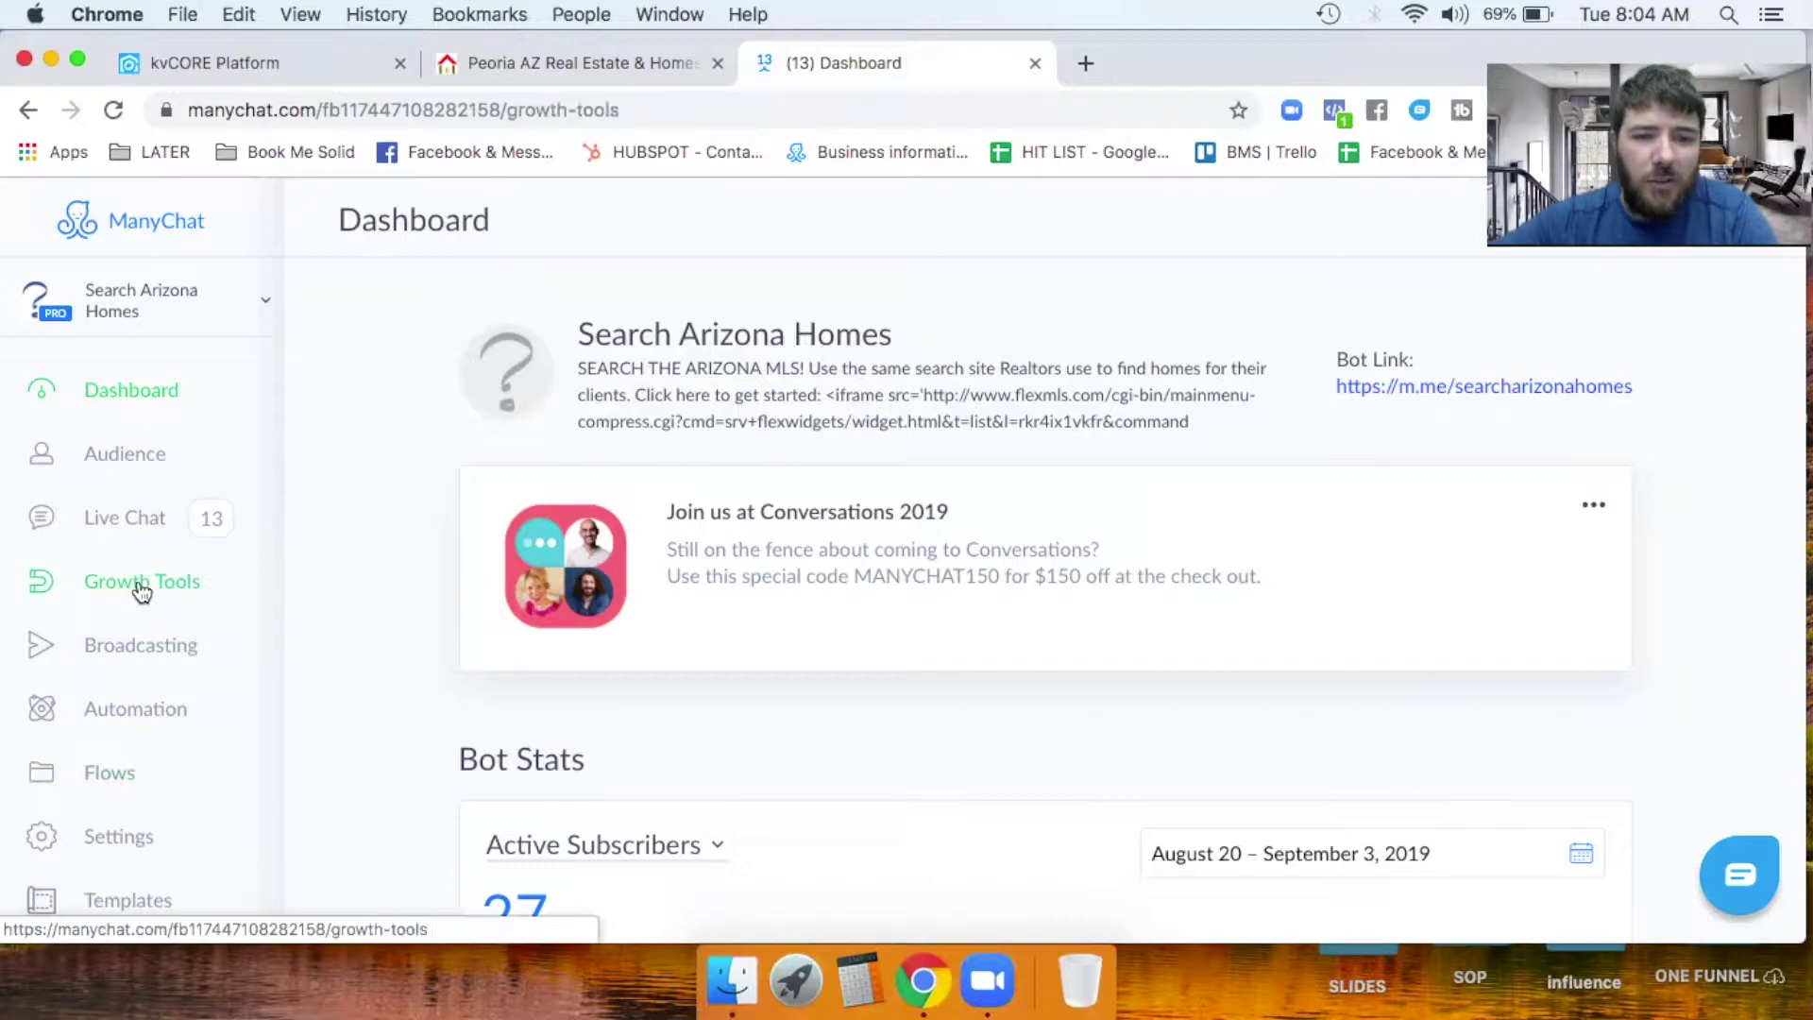
scroll(538, 749, "down", 3)
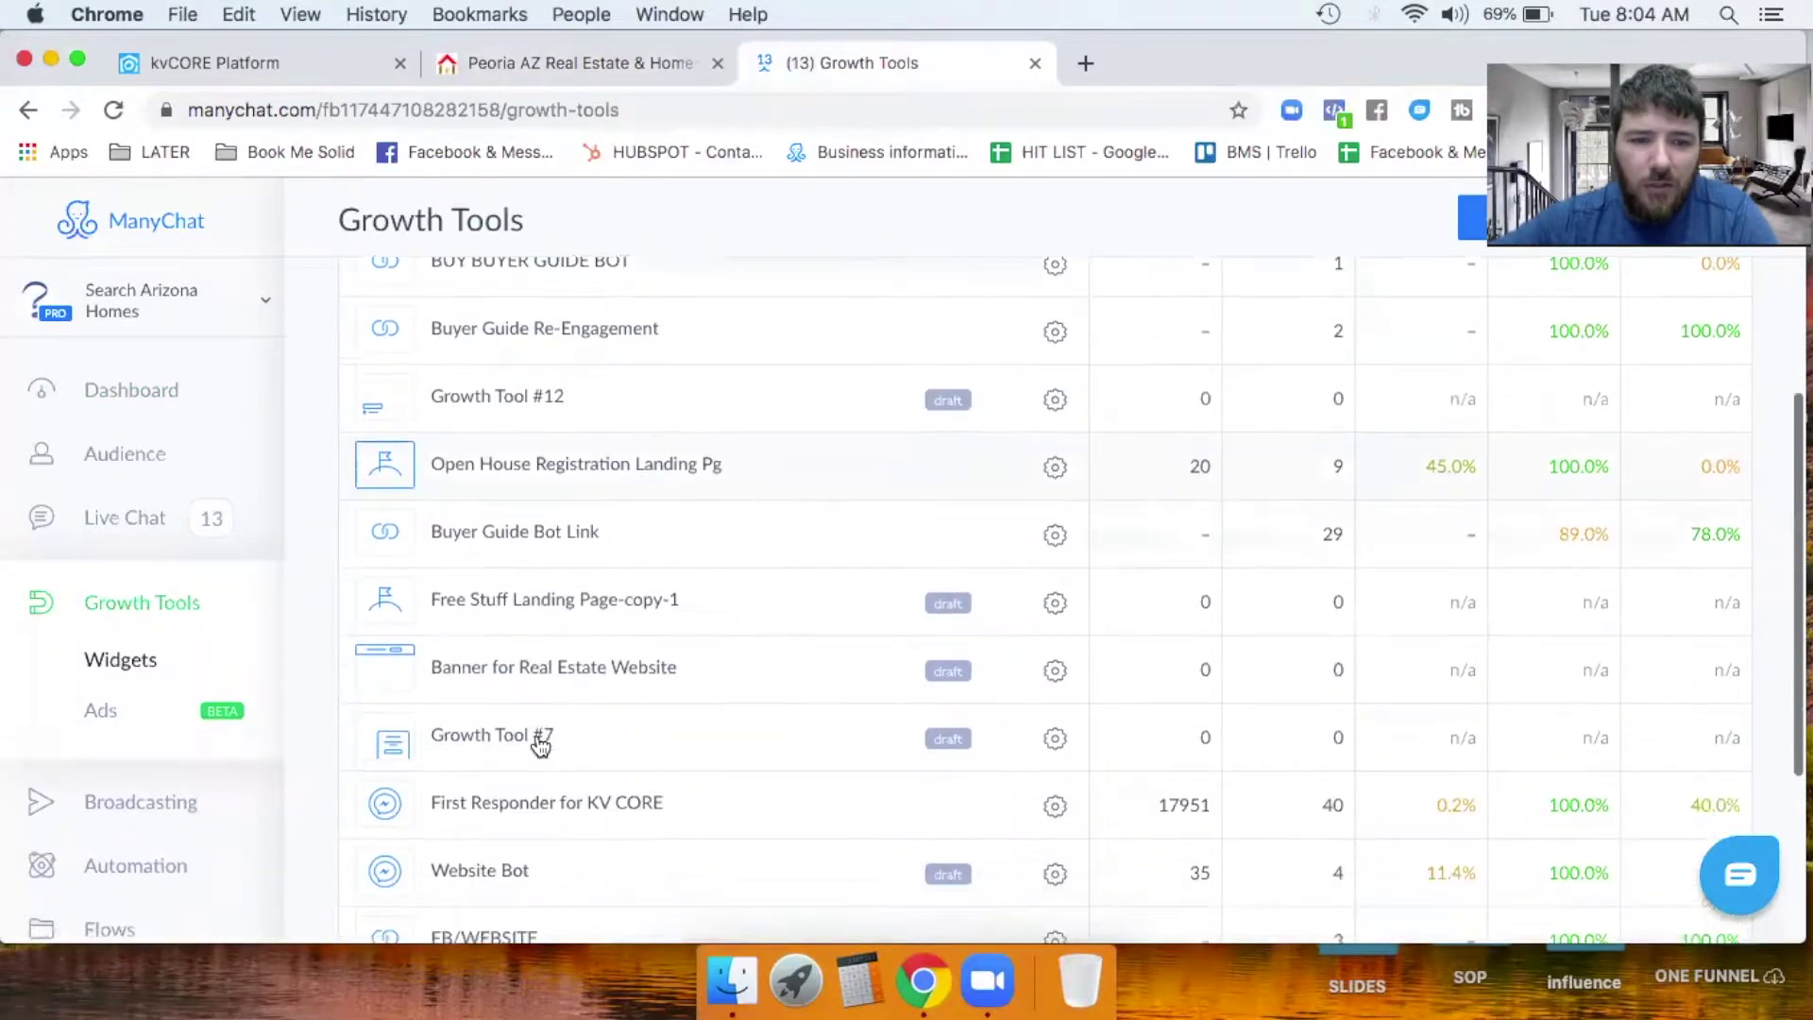
scroll(538, 751, "down", 1)
left_click(616, 752)
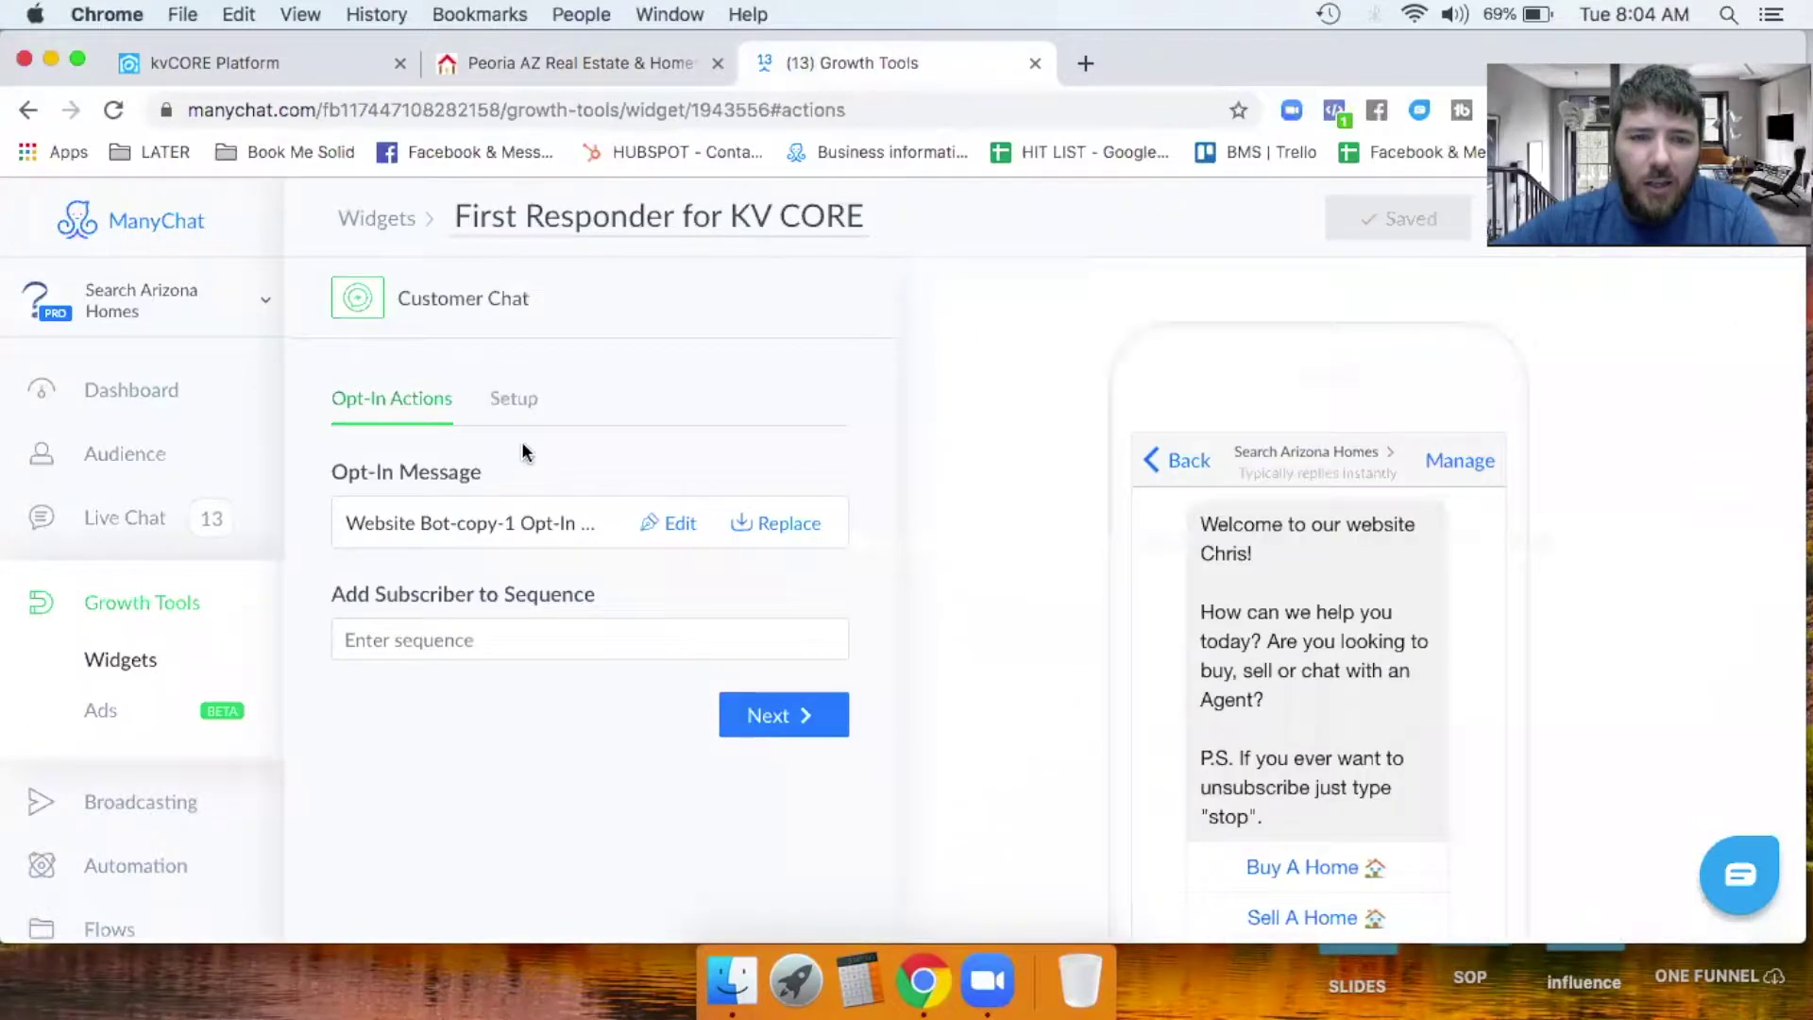
Choose Setup > Install JavaScript Snippet and copy the snippet code to the clipboard.
left_click(510, 400)
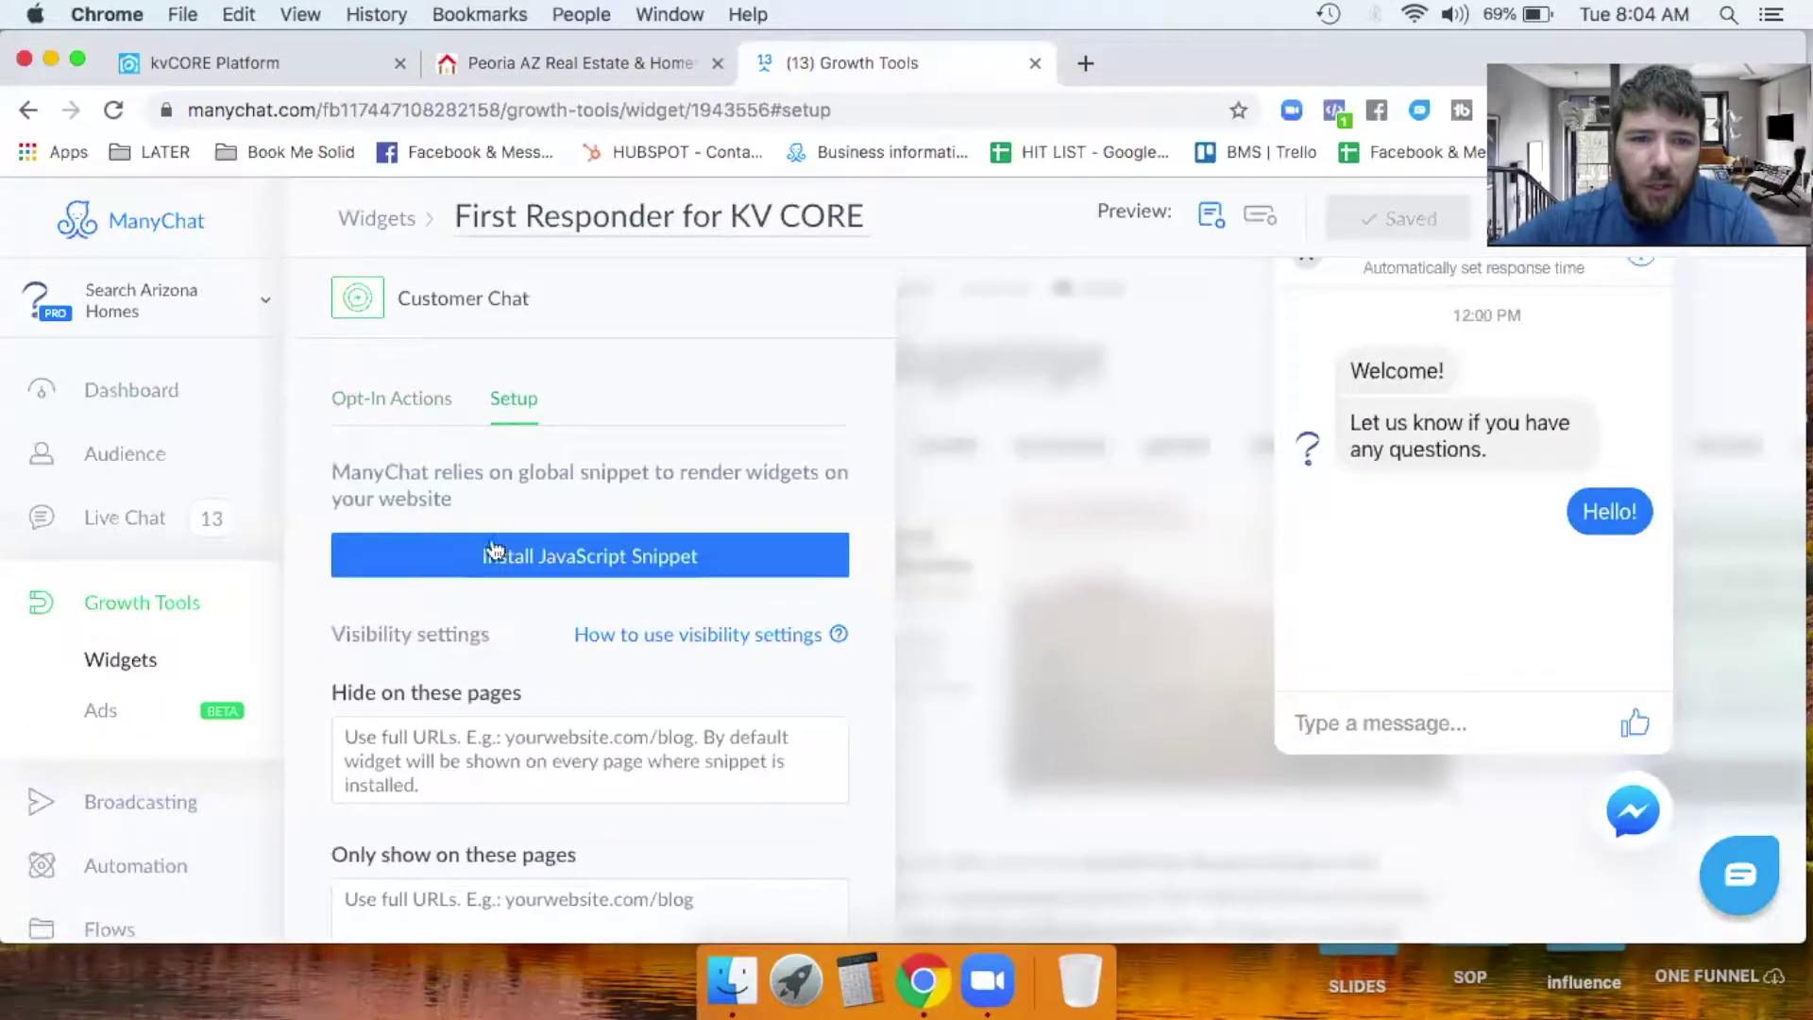
left_click(666, 564)
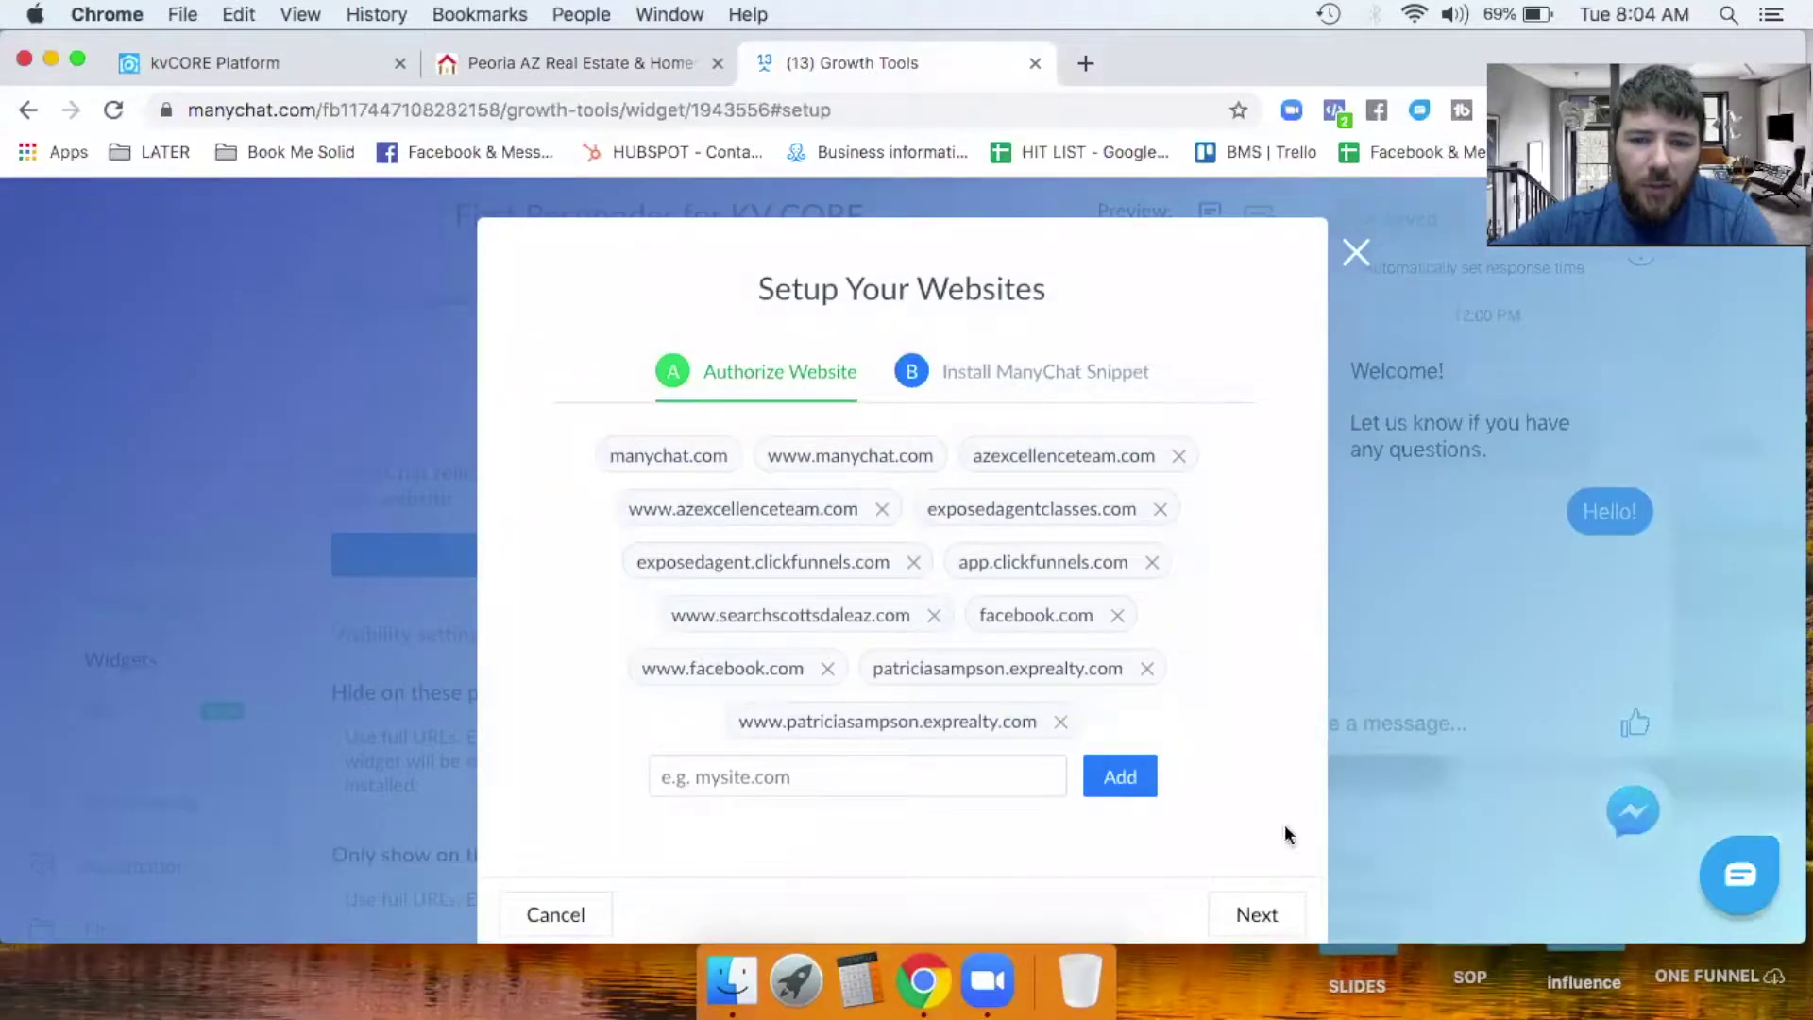
left_click(1257, 916)
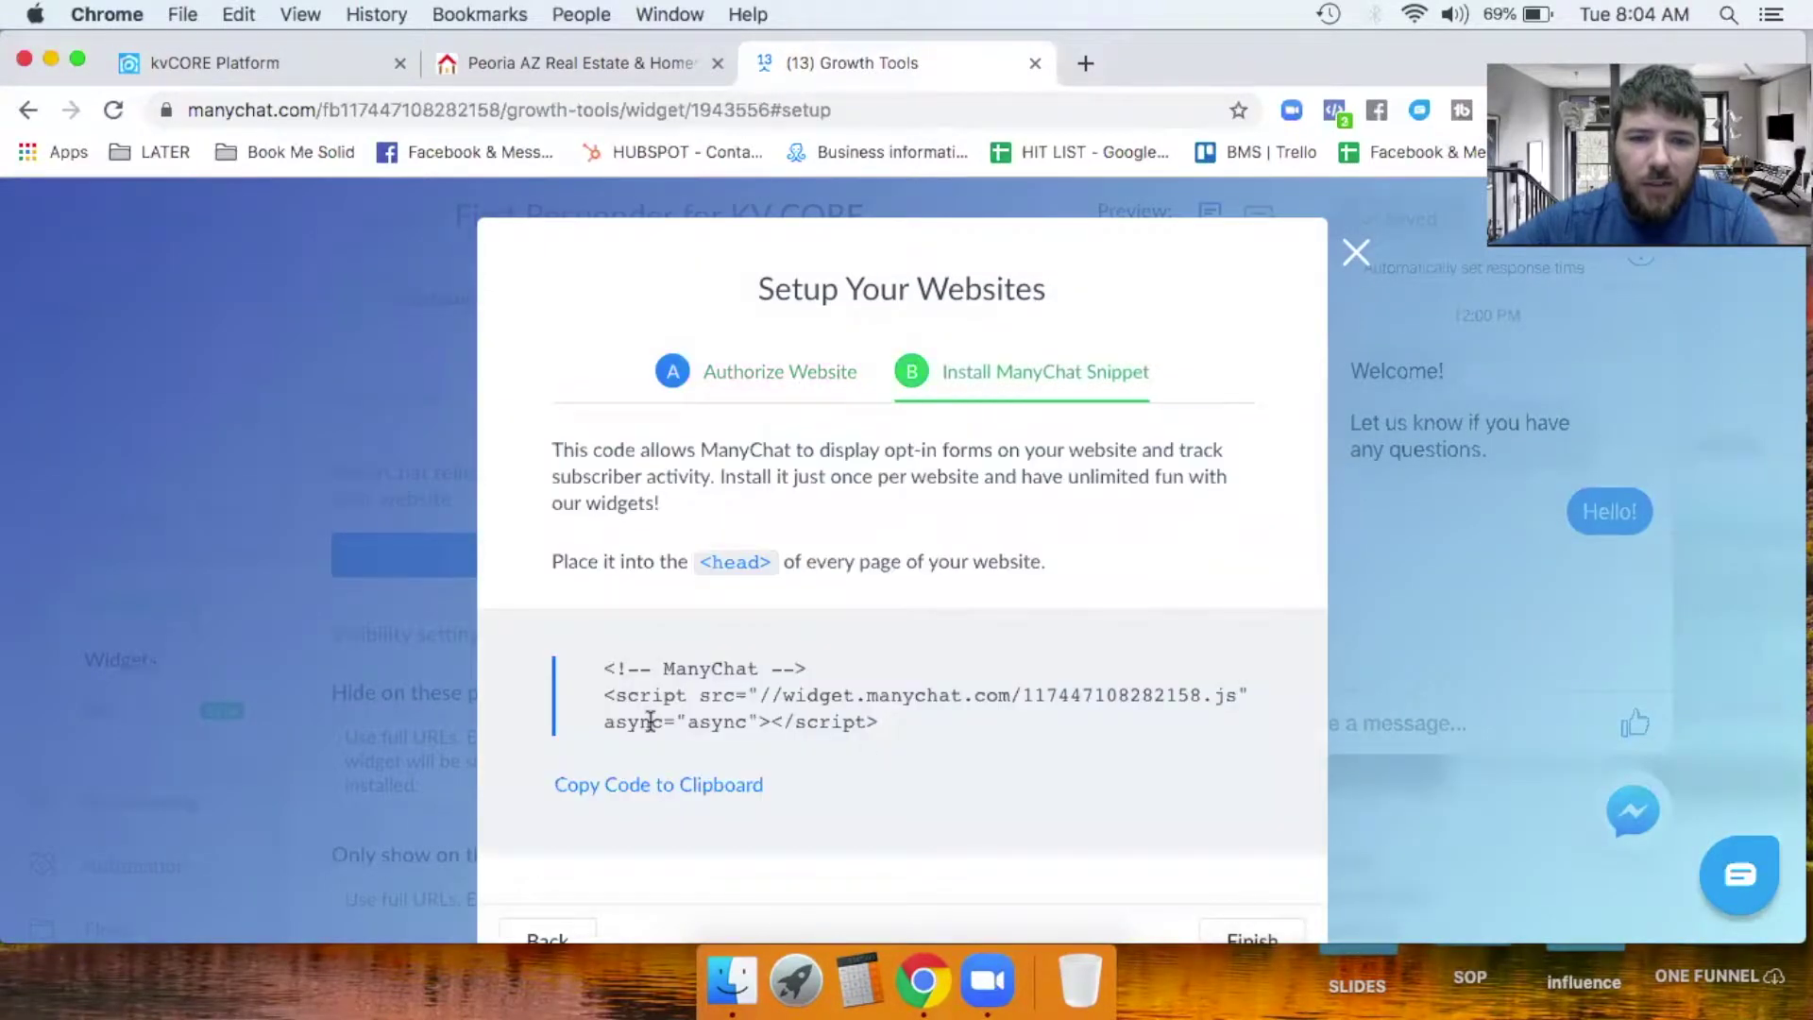
left_click(597, 787)
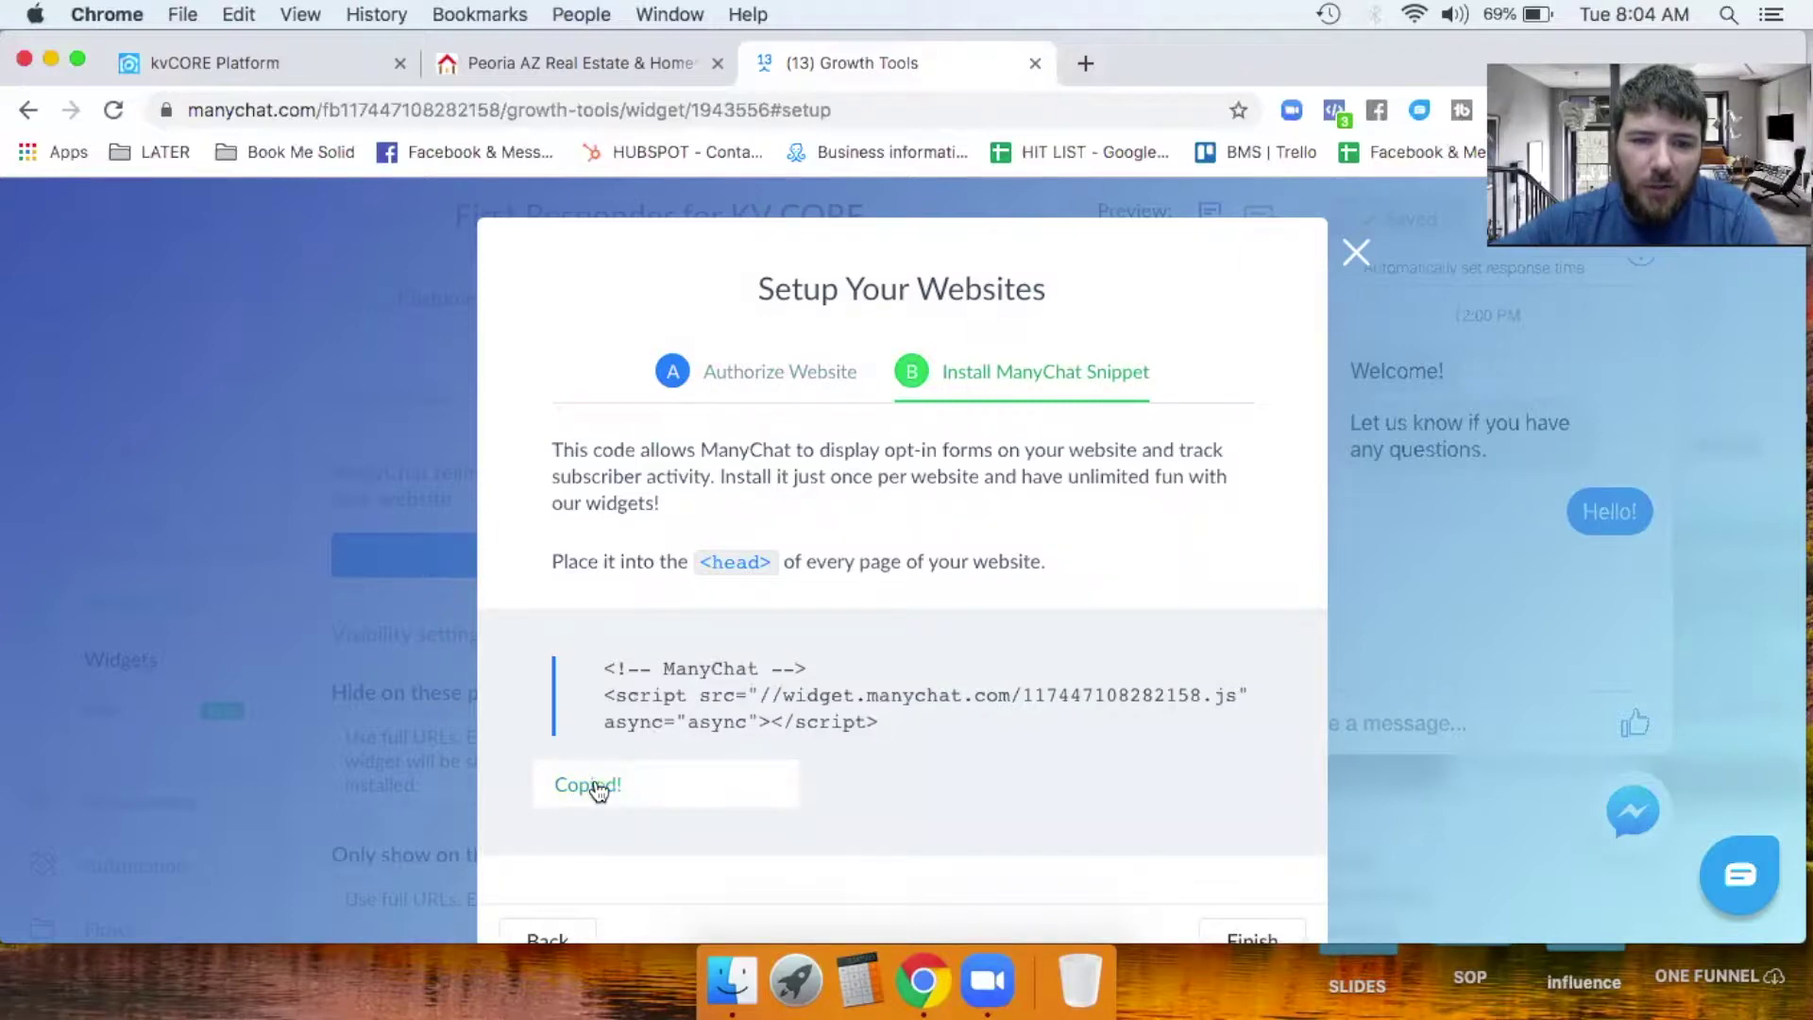
Paste the ManyChat snippet into kvCORE's Custom Chat Widget box and save it.
left_click(287, 66)
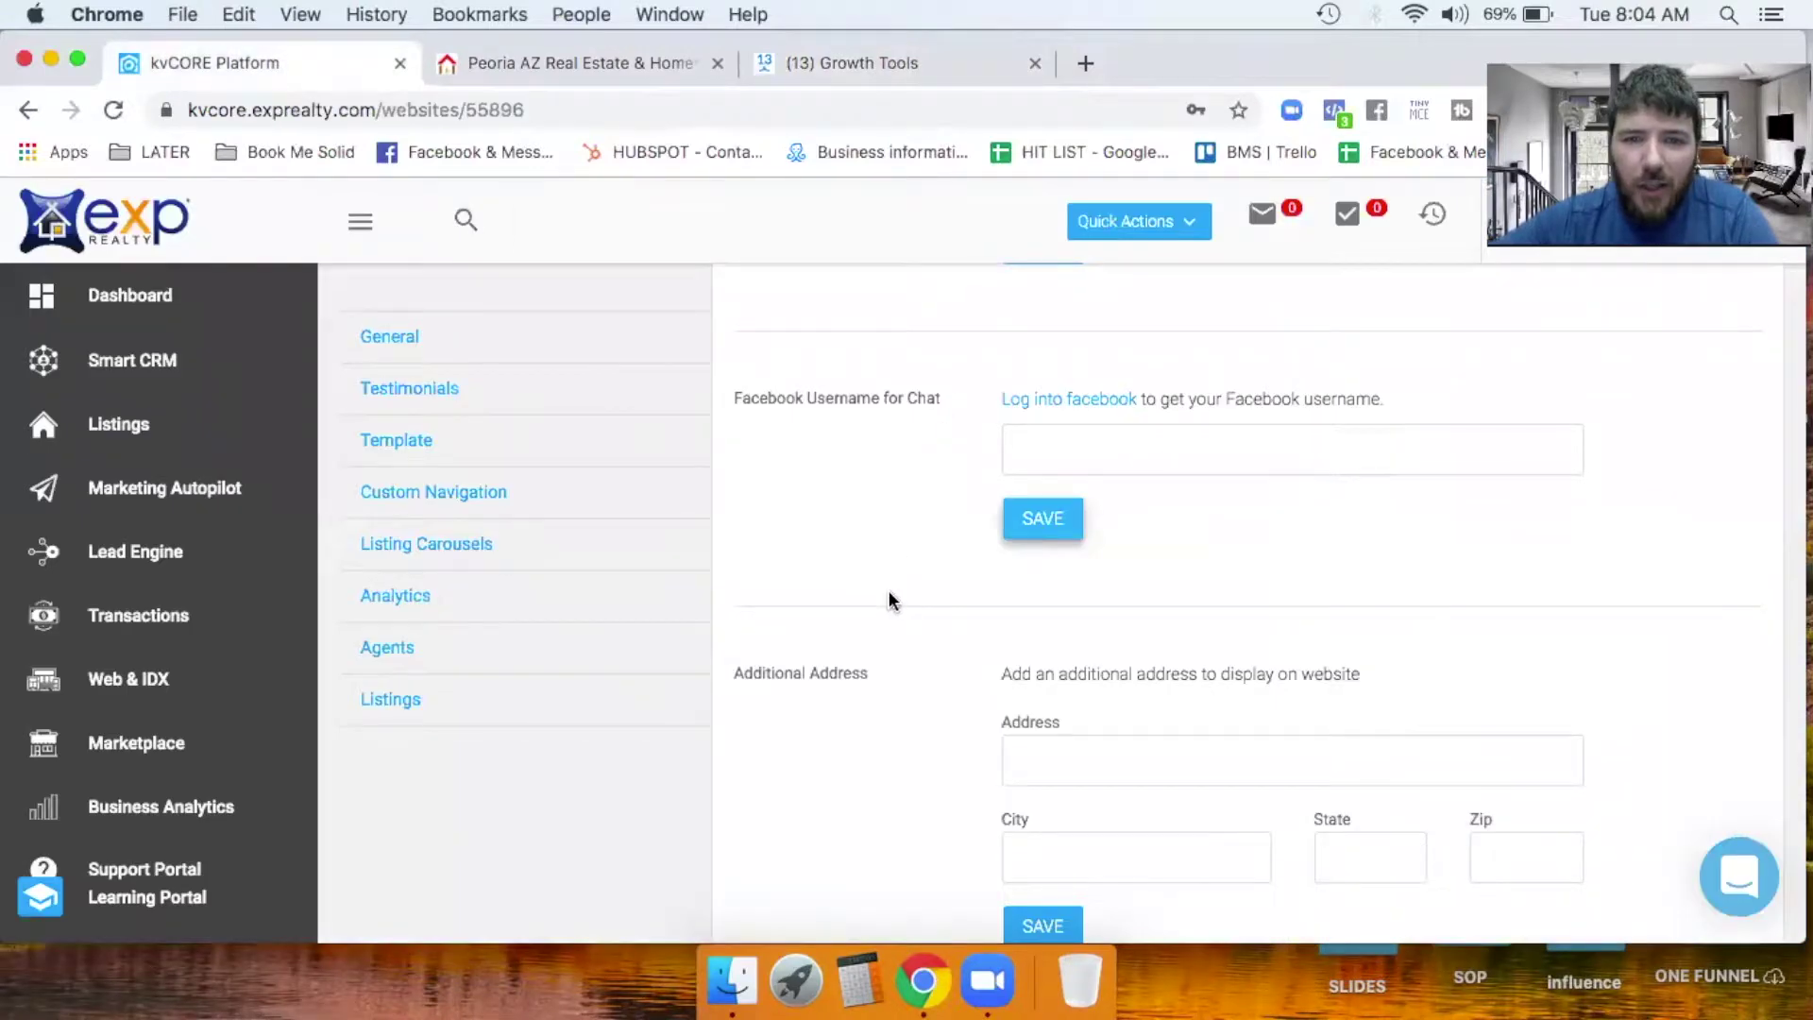
scroll(889, 600, "up", 5)
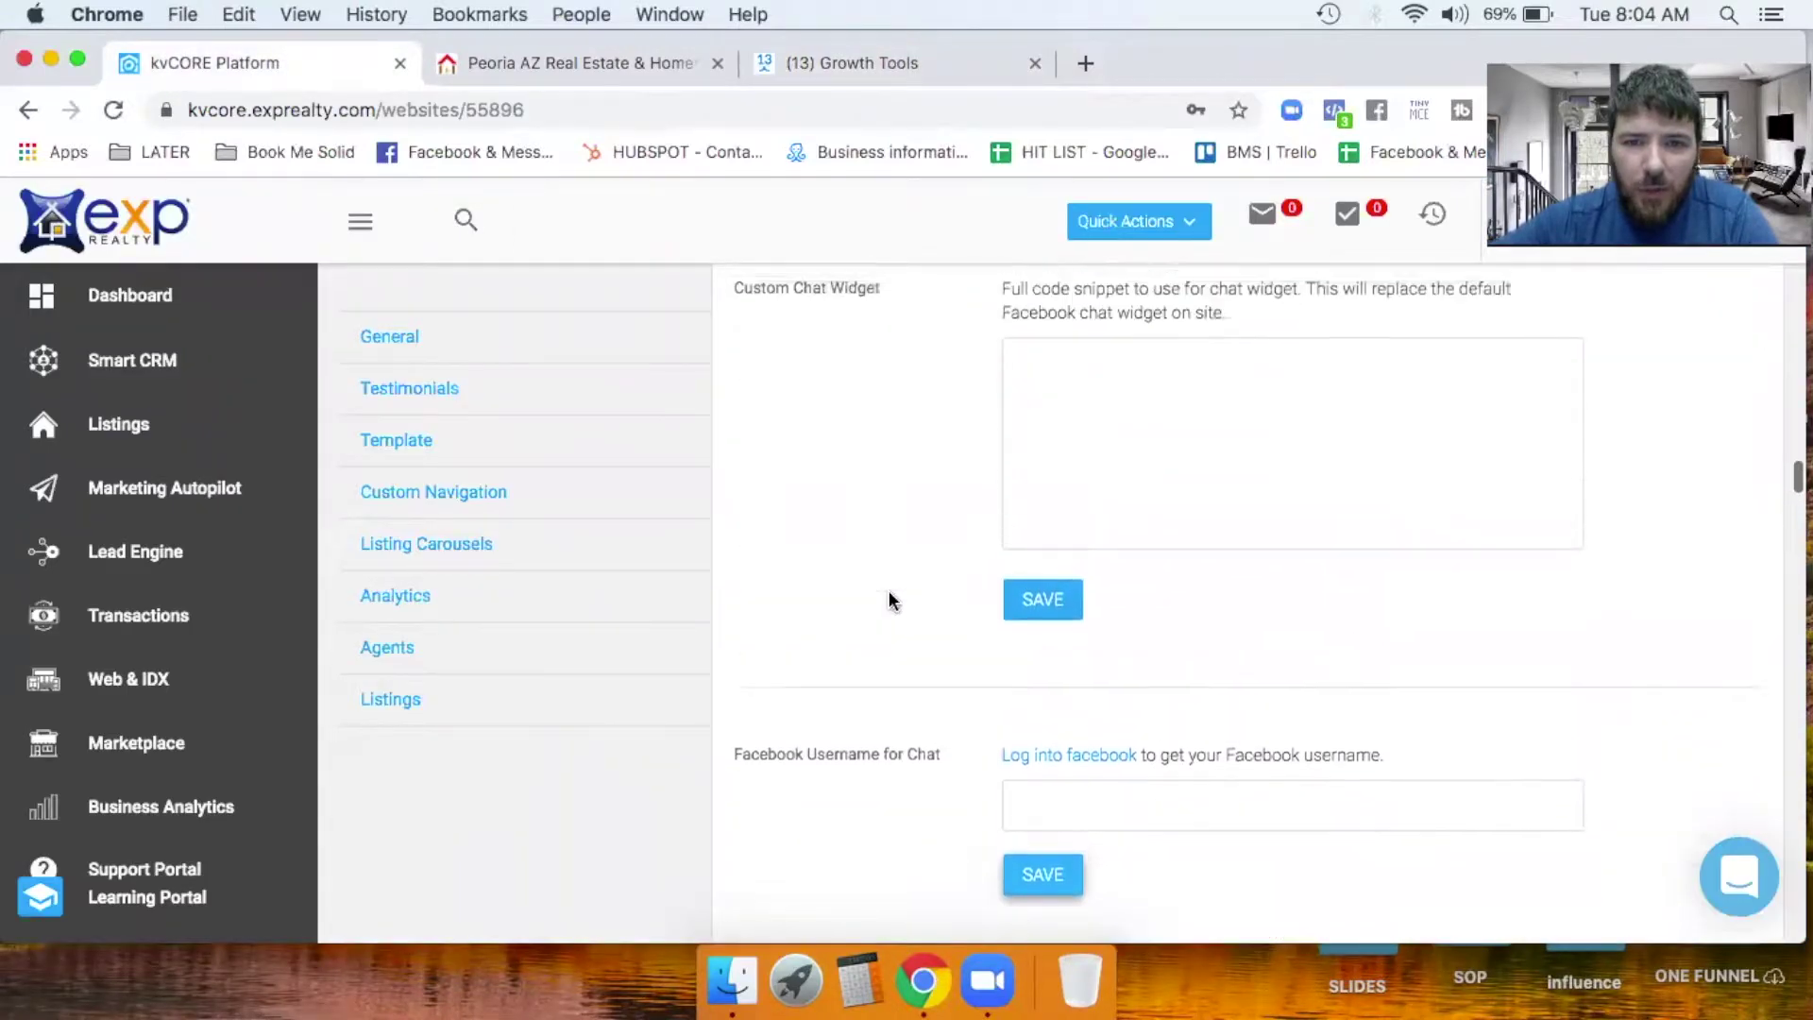
scroll(890, 600, "up", 1)
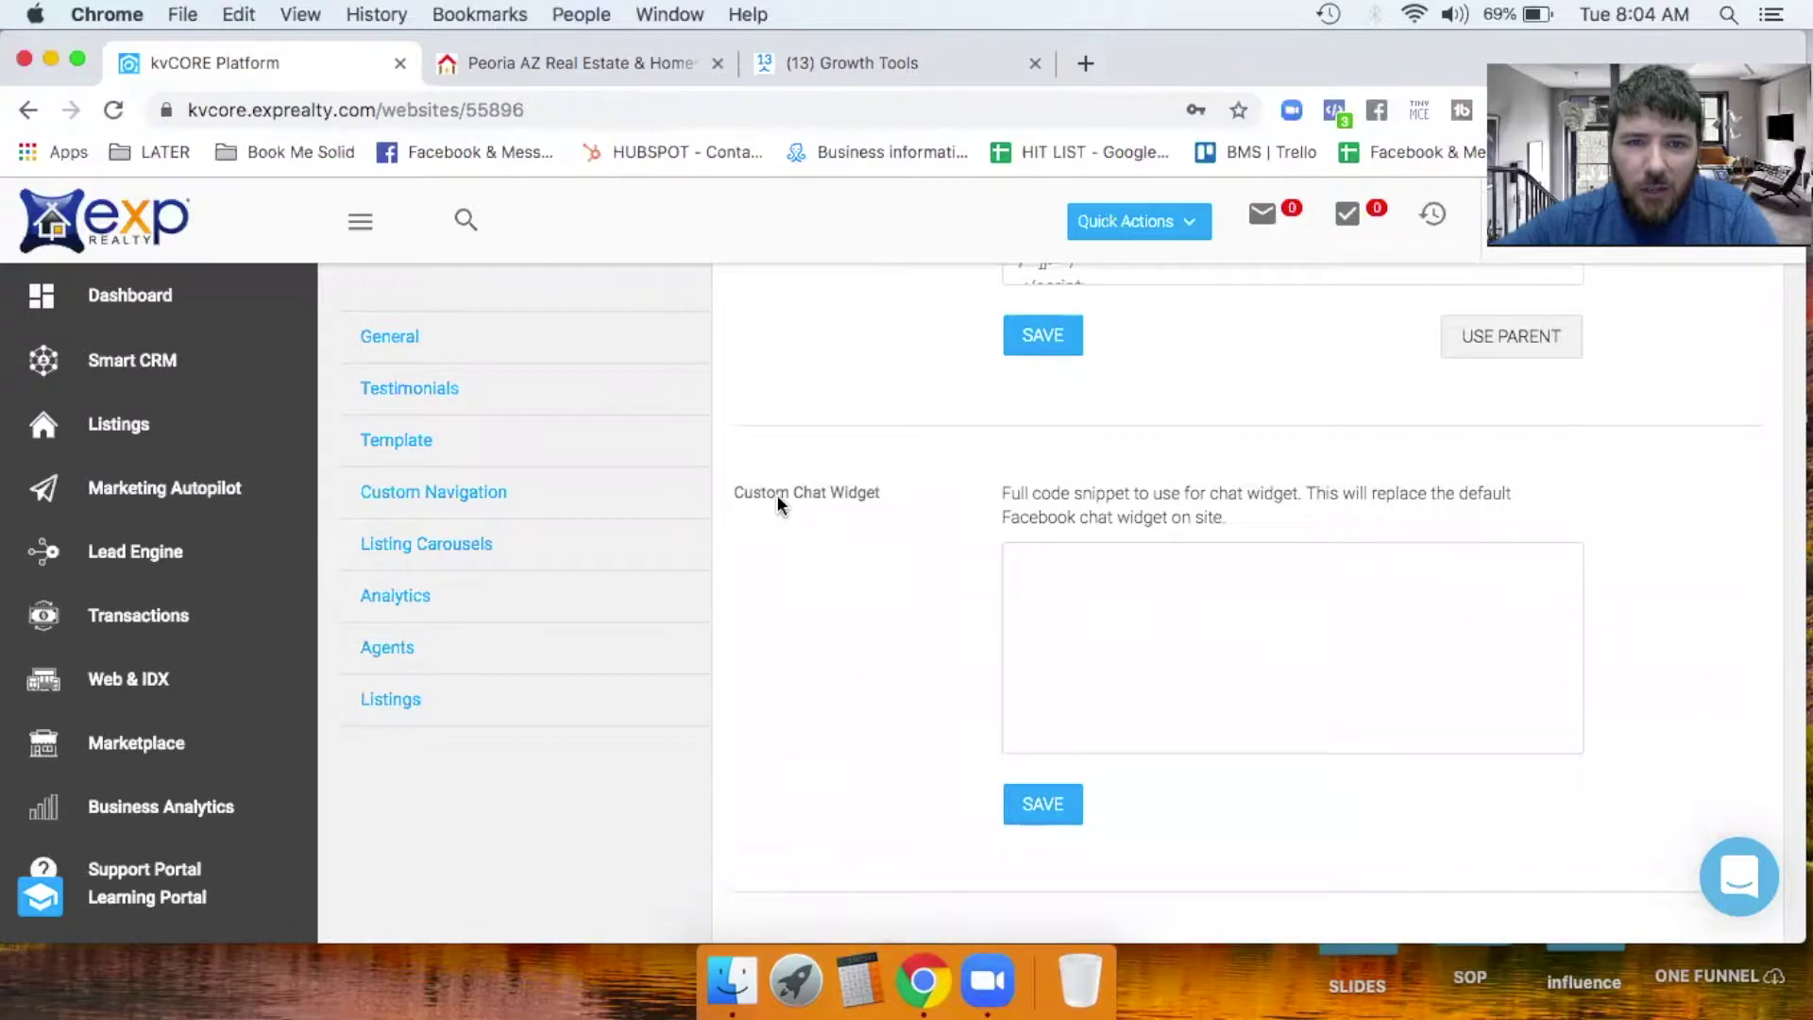
left_click(1040, 582)
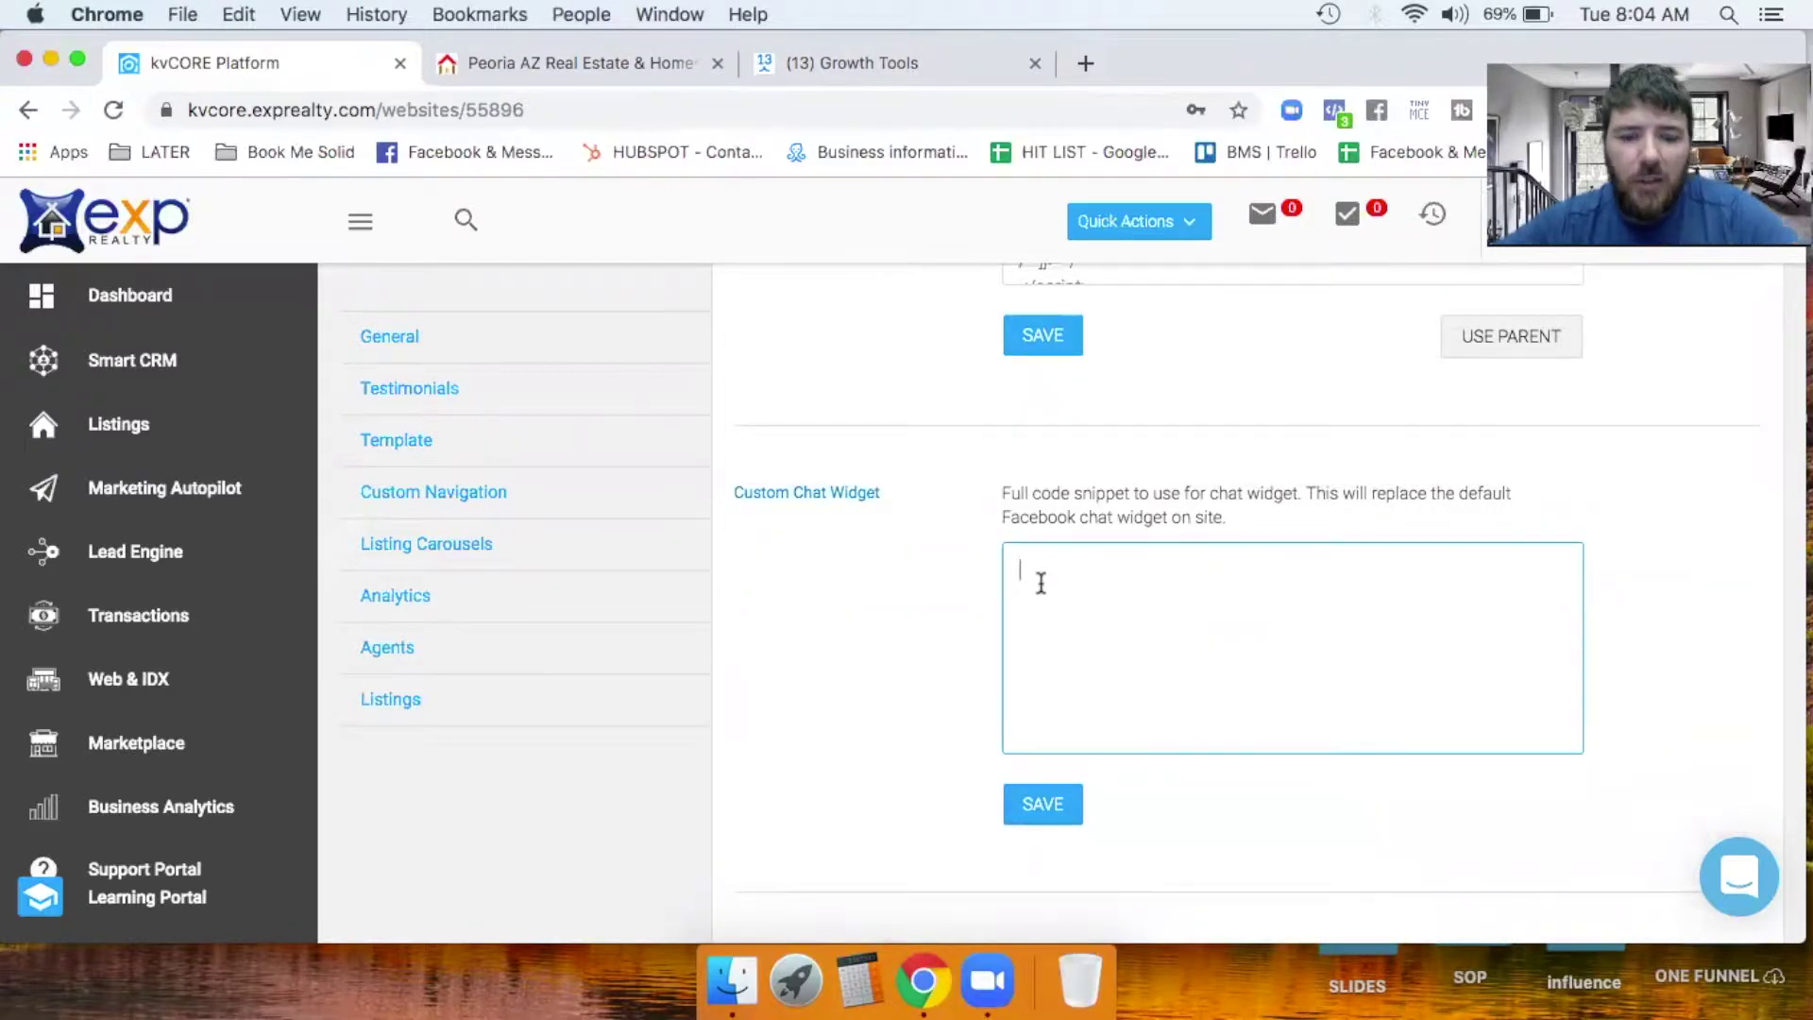
key("super+v")
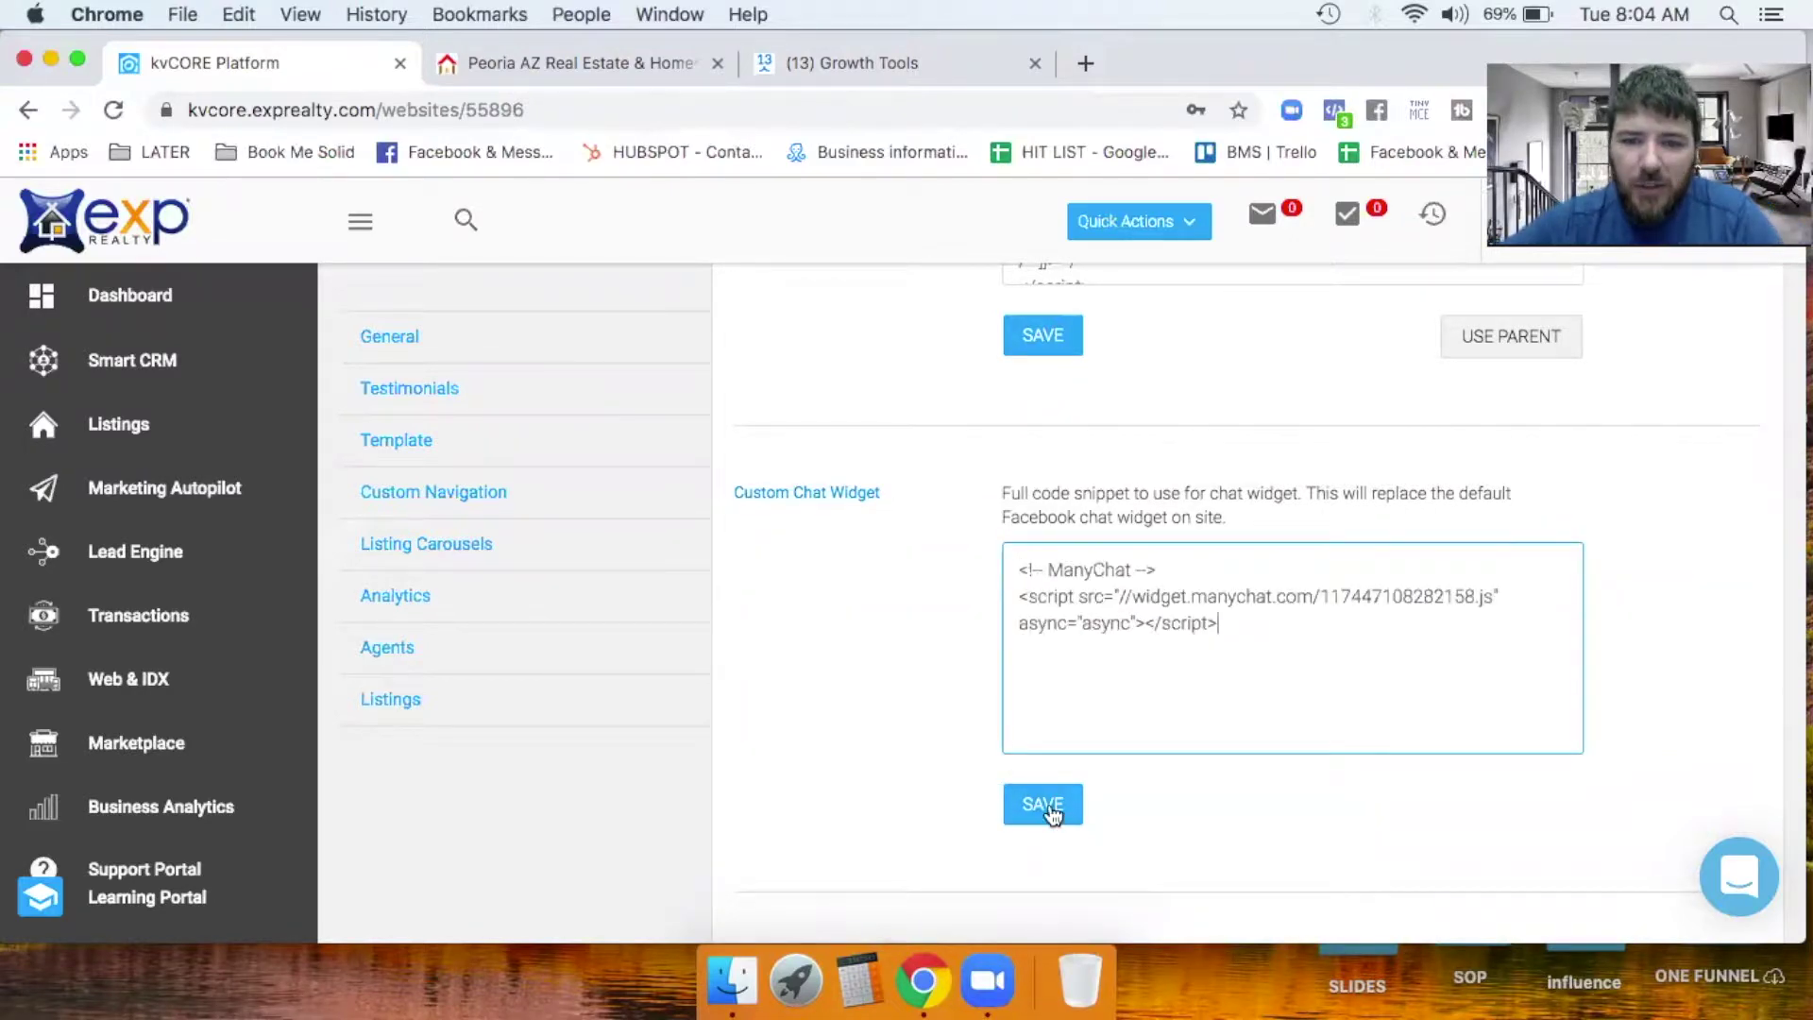
left_click(1050, 811)
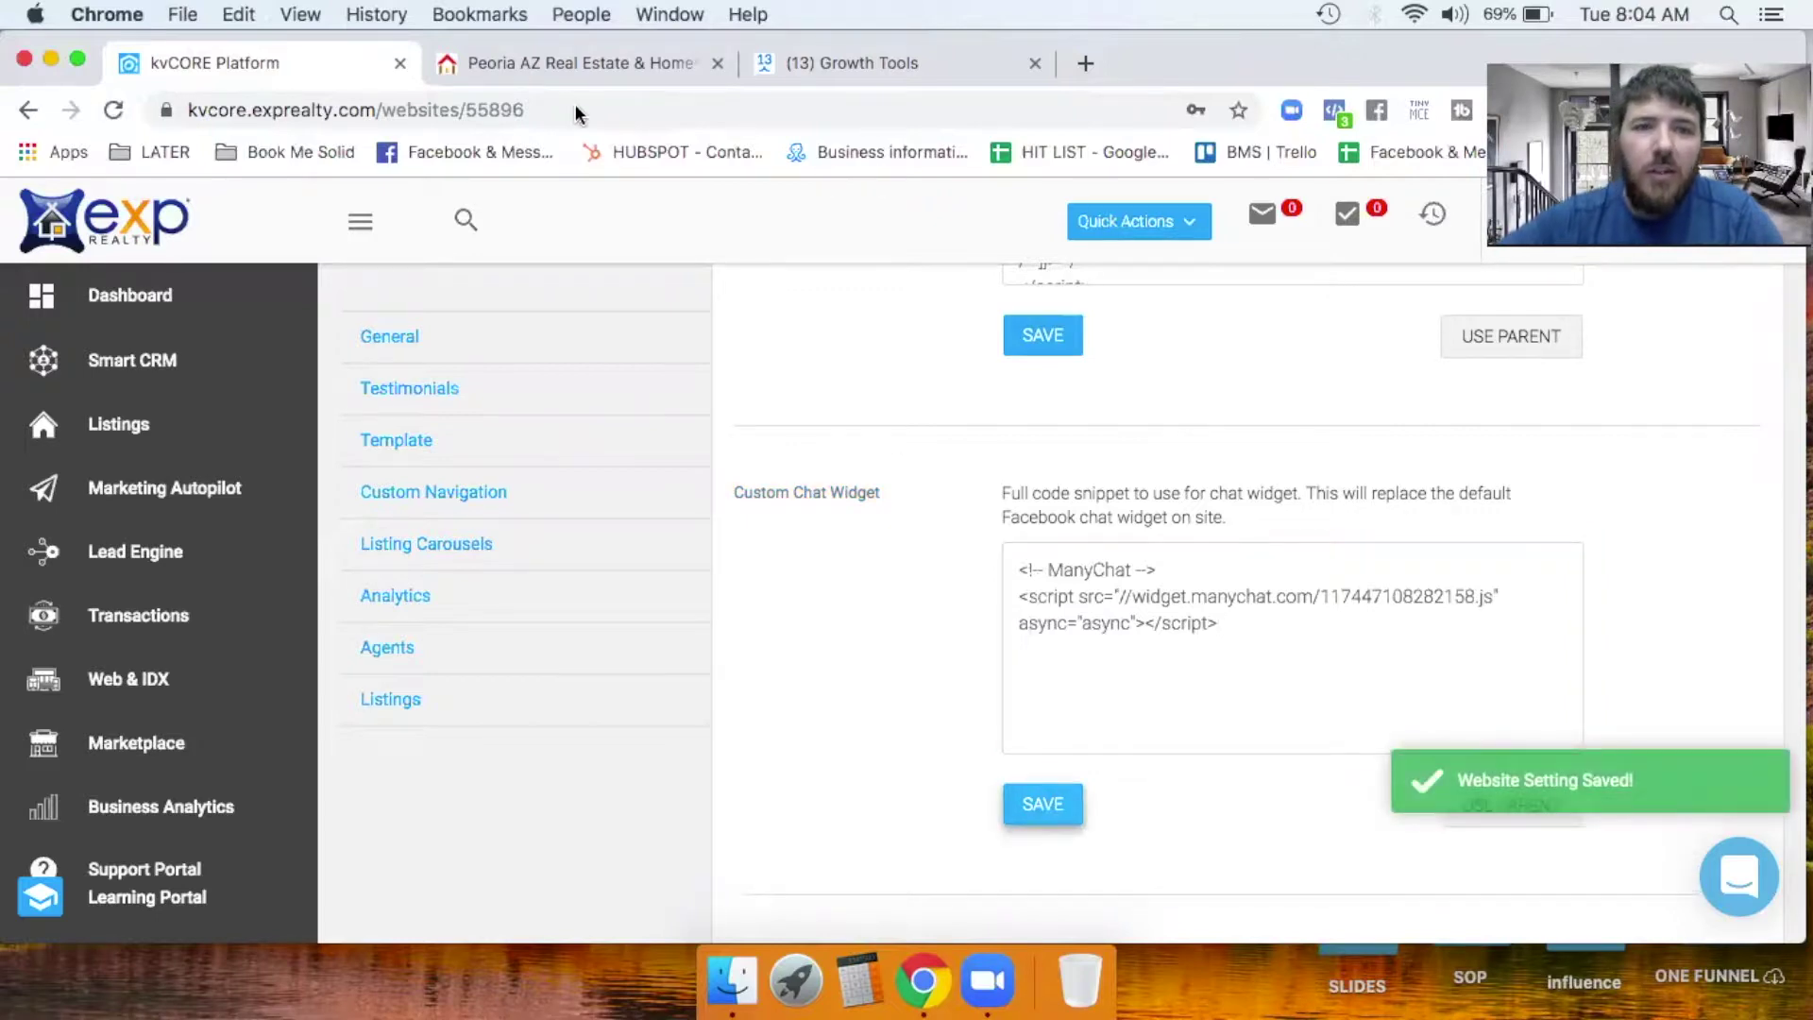
left_click_drag(315, 54, 458, 141)
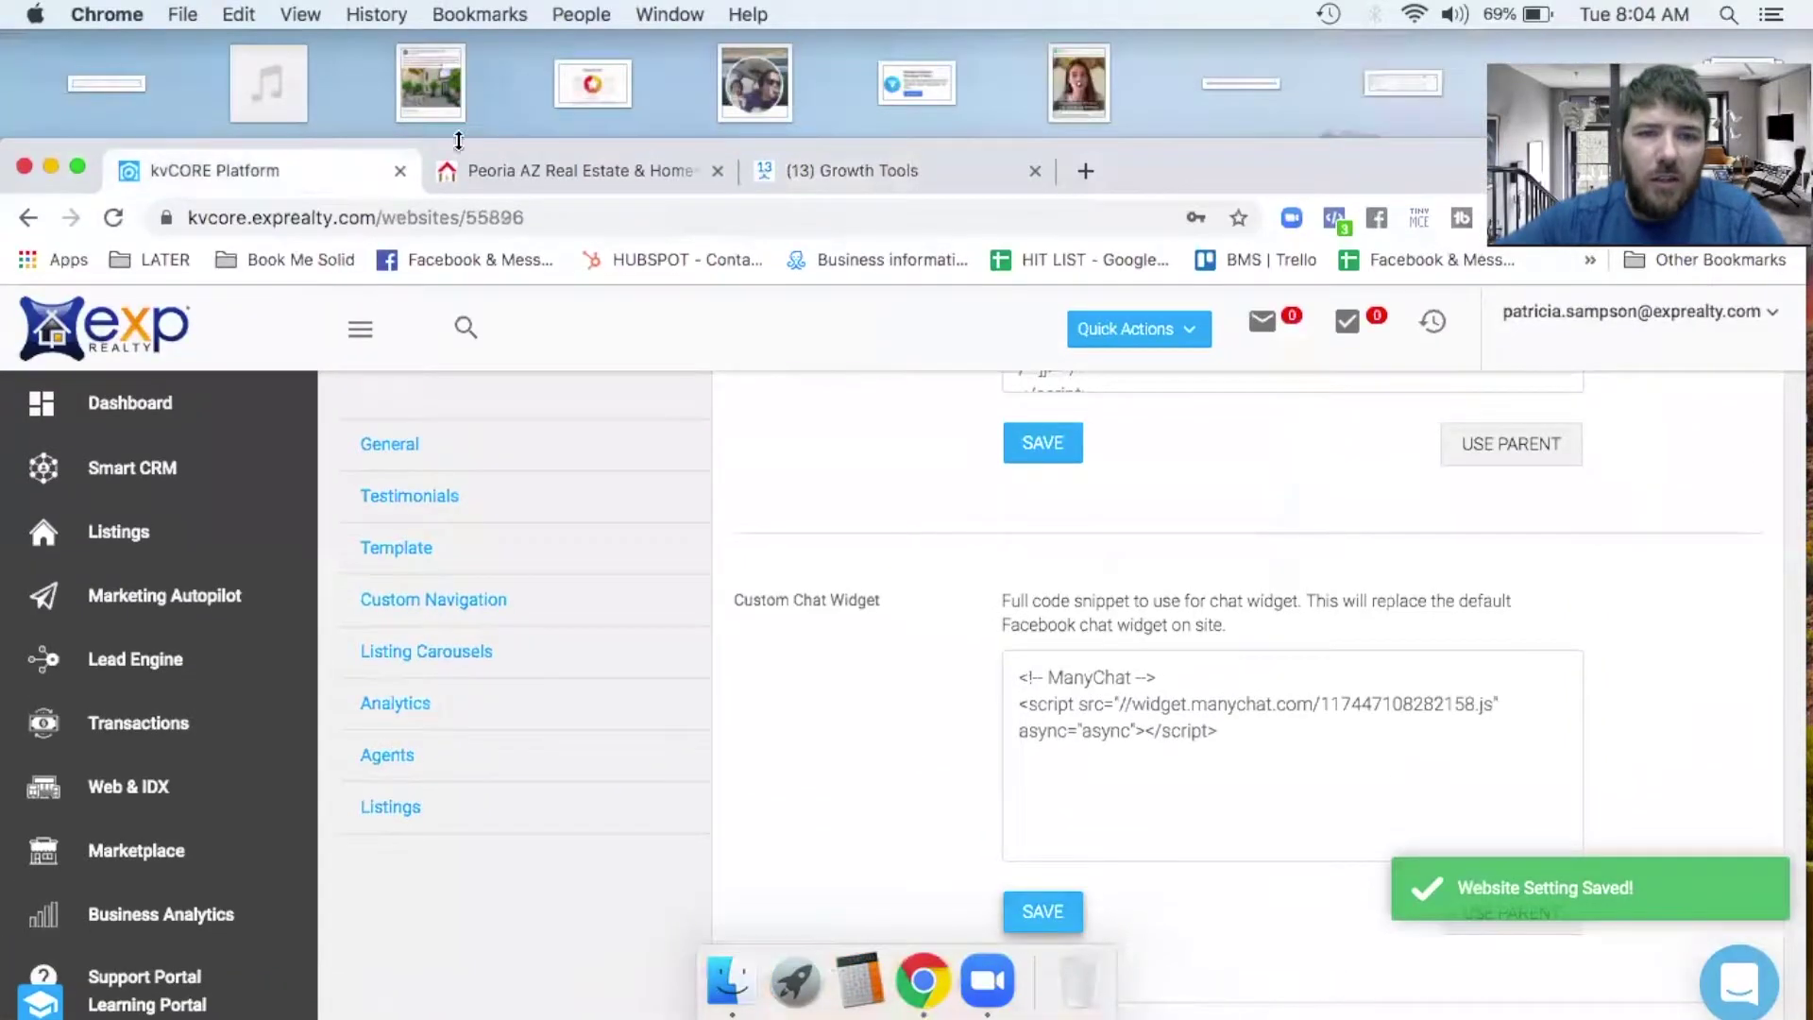
Reload the Peoria AZ Real Estate site so the ManyChat widget loads.
left_click(514, 172)
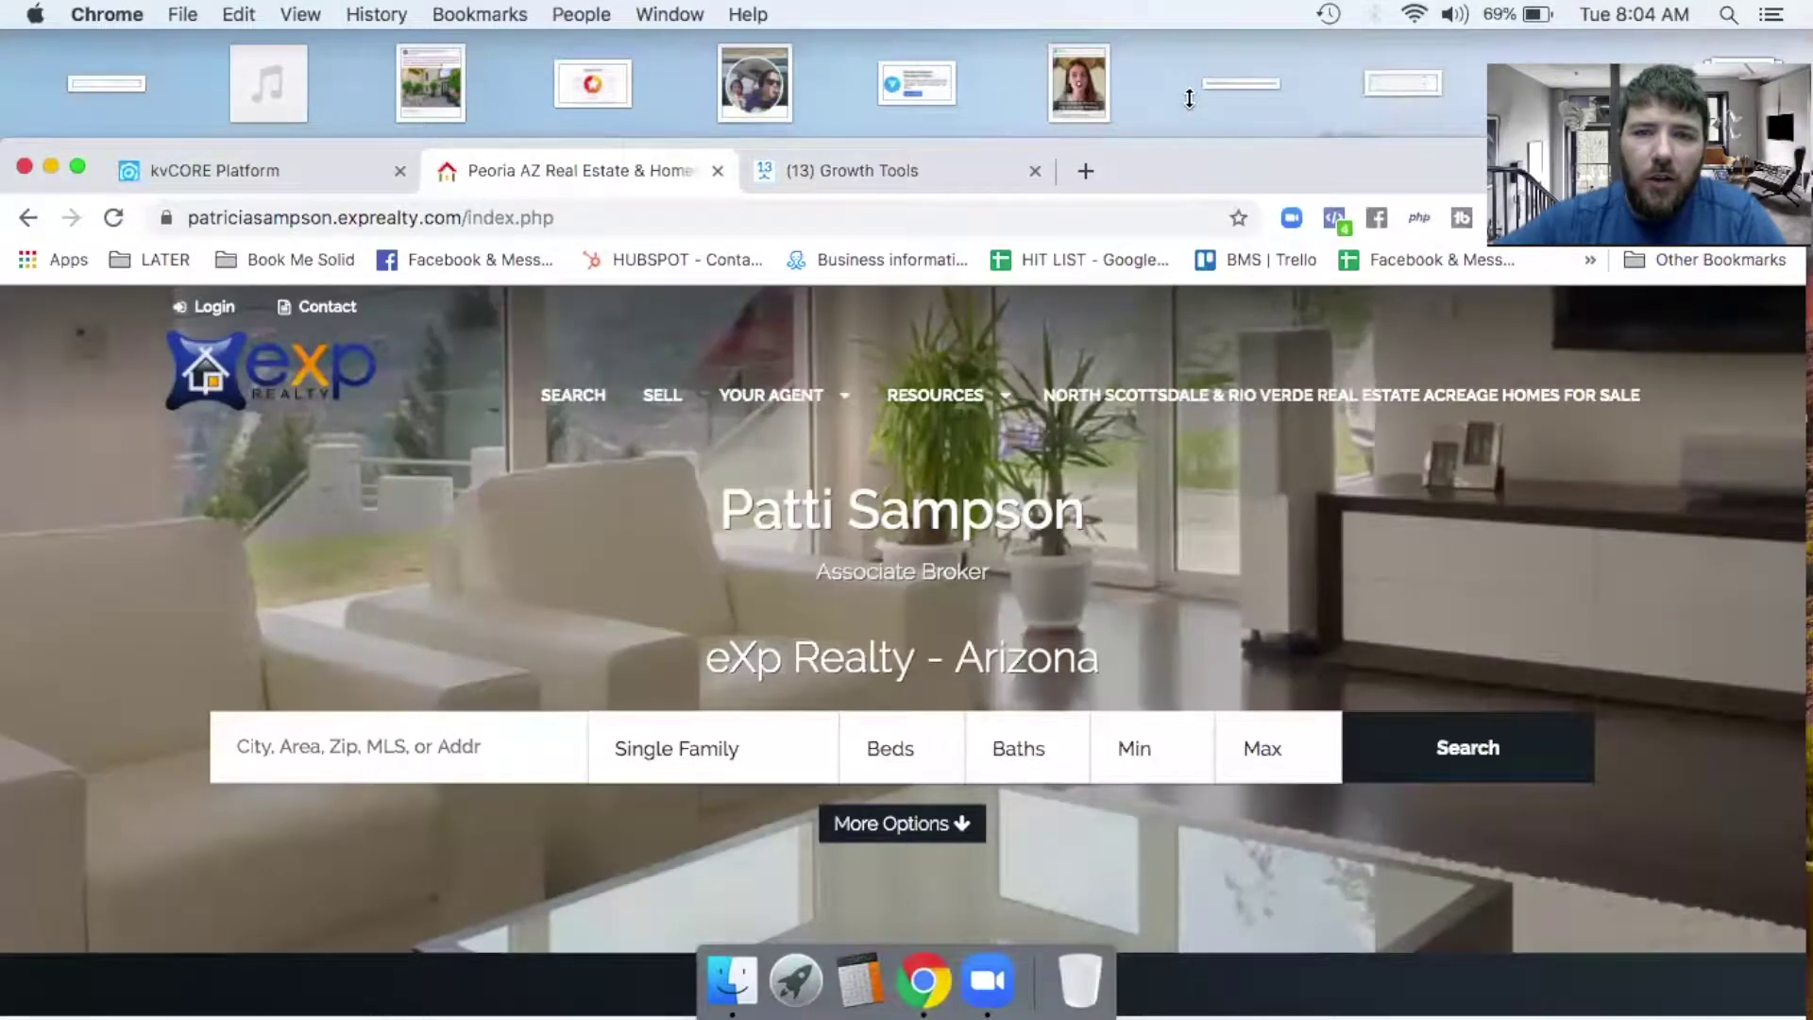
left_click_drag(1187, 172, 1188, 13)
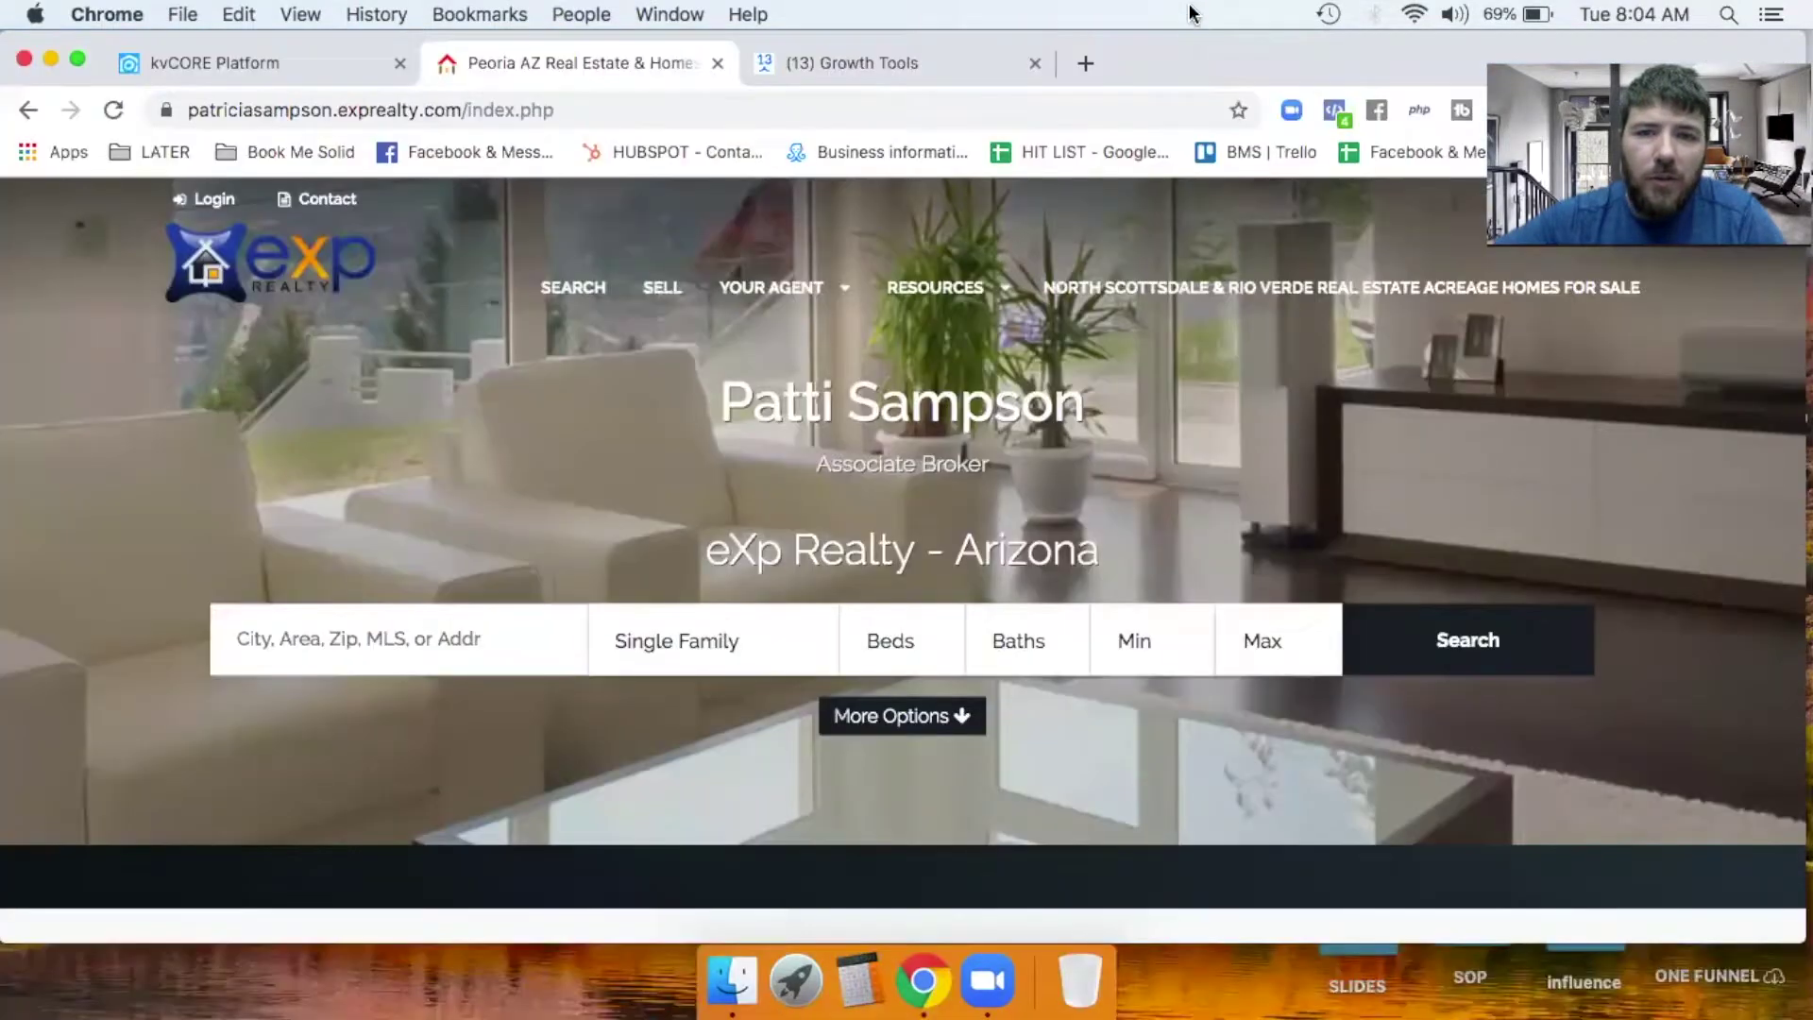
left_click(121, 119)
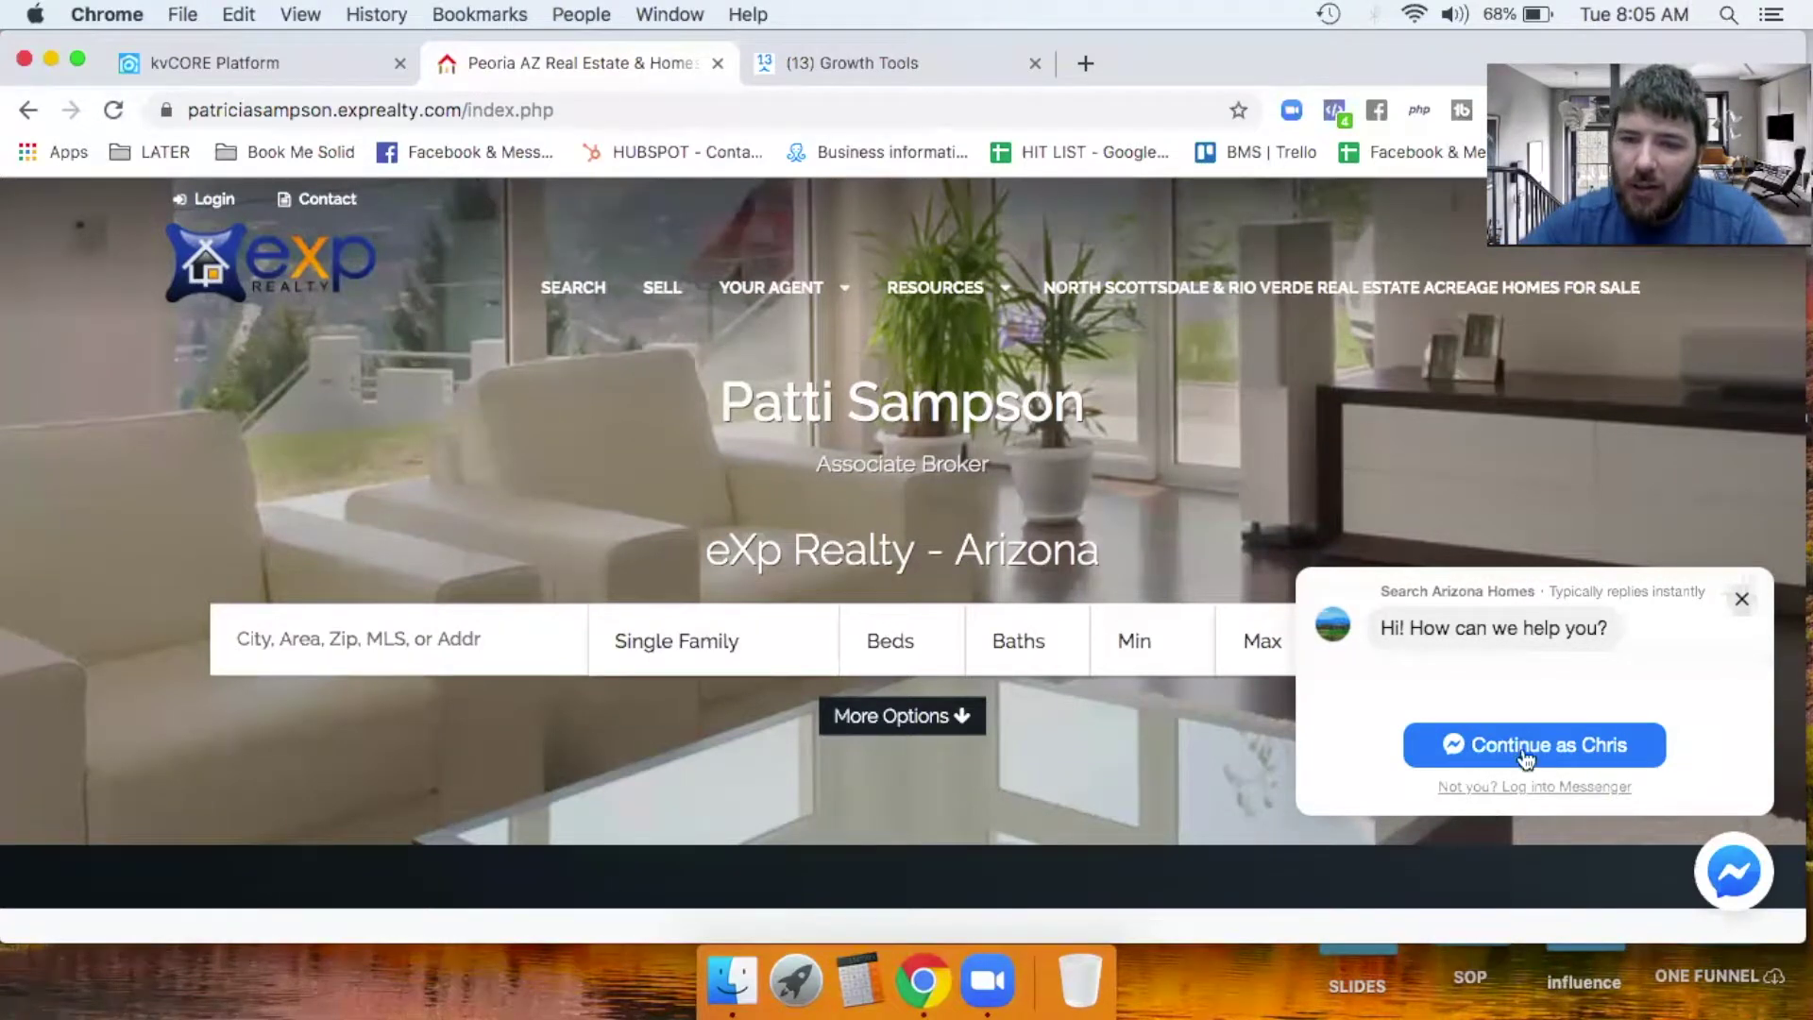
Start the chat and answer Buy A Home, 3-6 Months and a $400,000+ budget.
left_click(1562, 753)
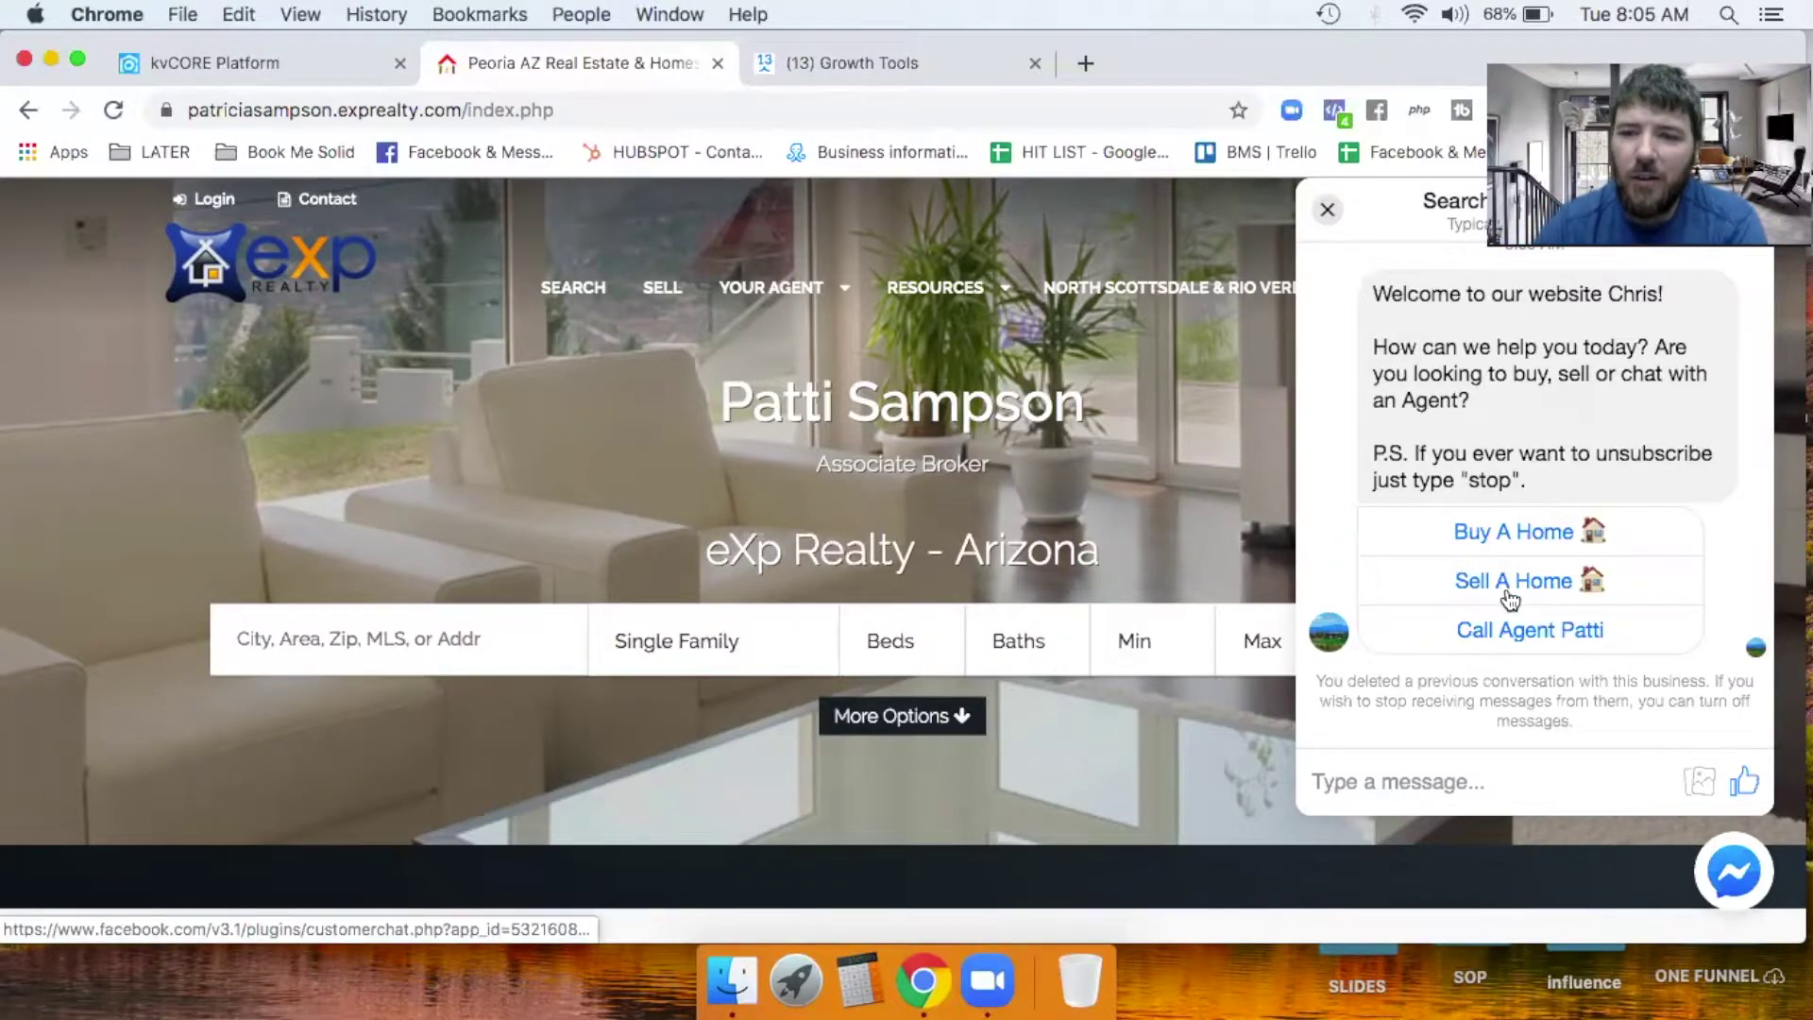
left_click(1489, 540)
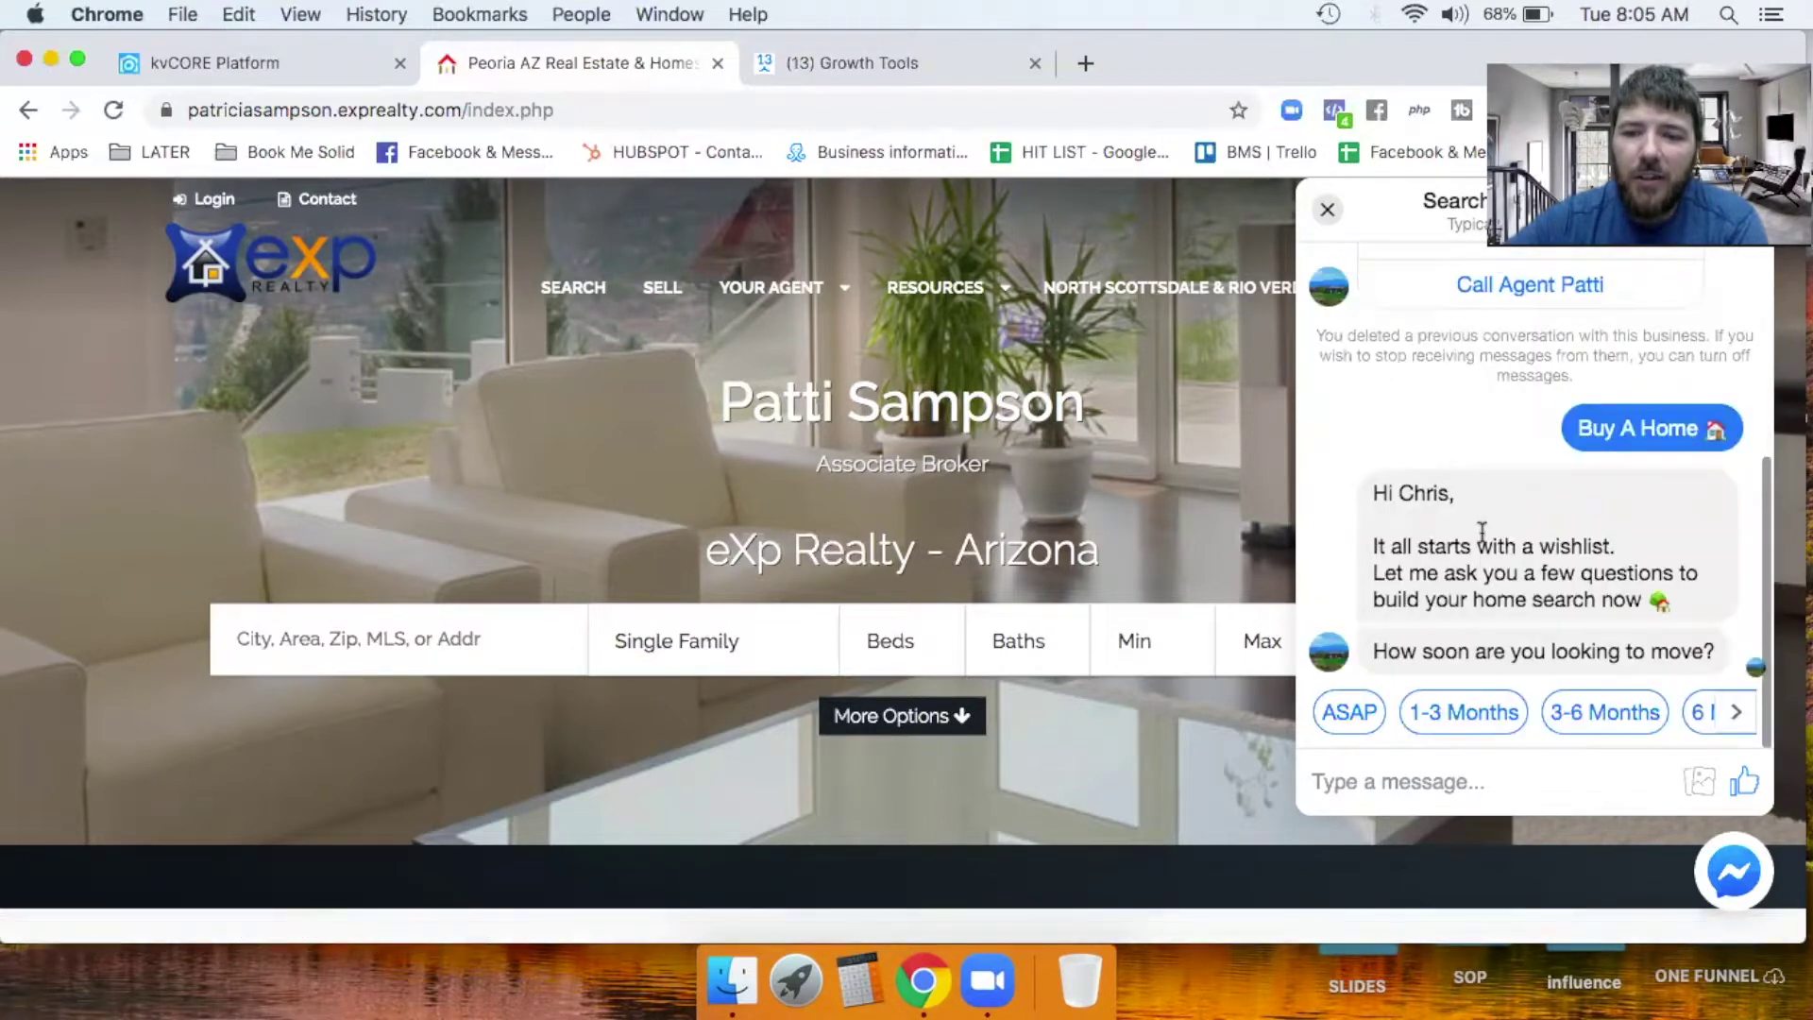
left_click(1610, 714)
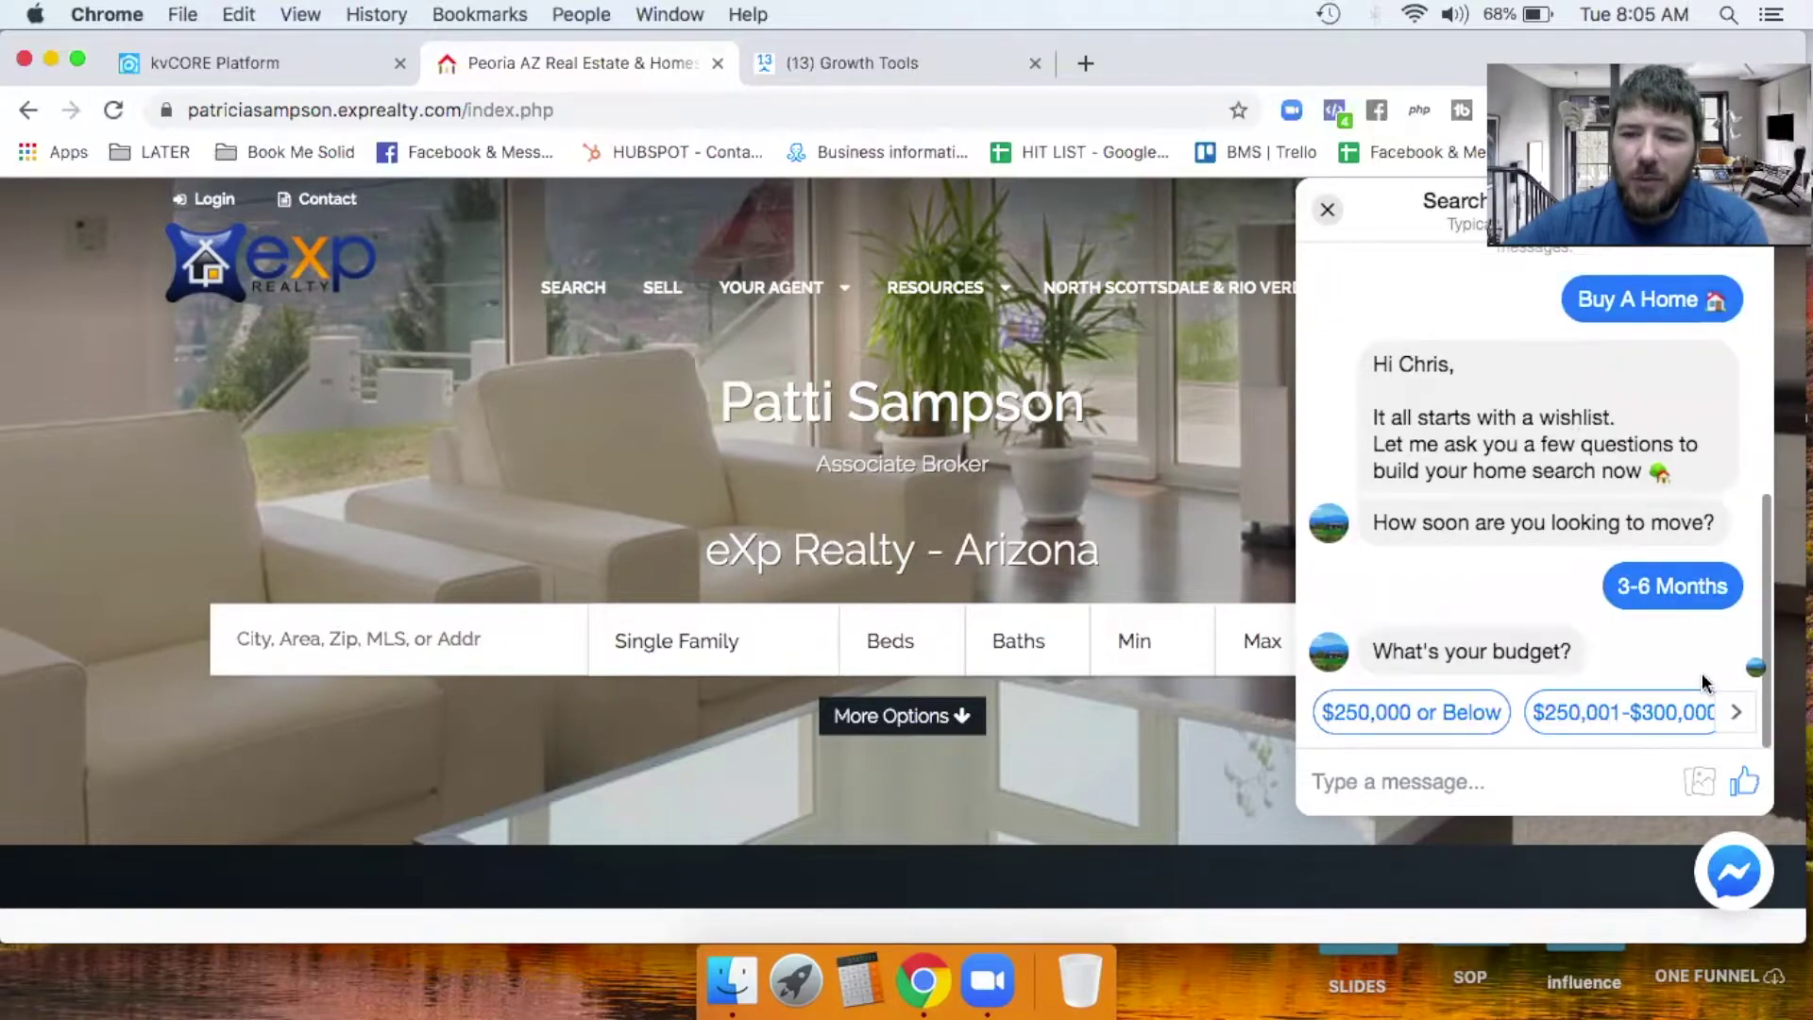
left_click(1735, 723)
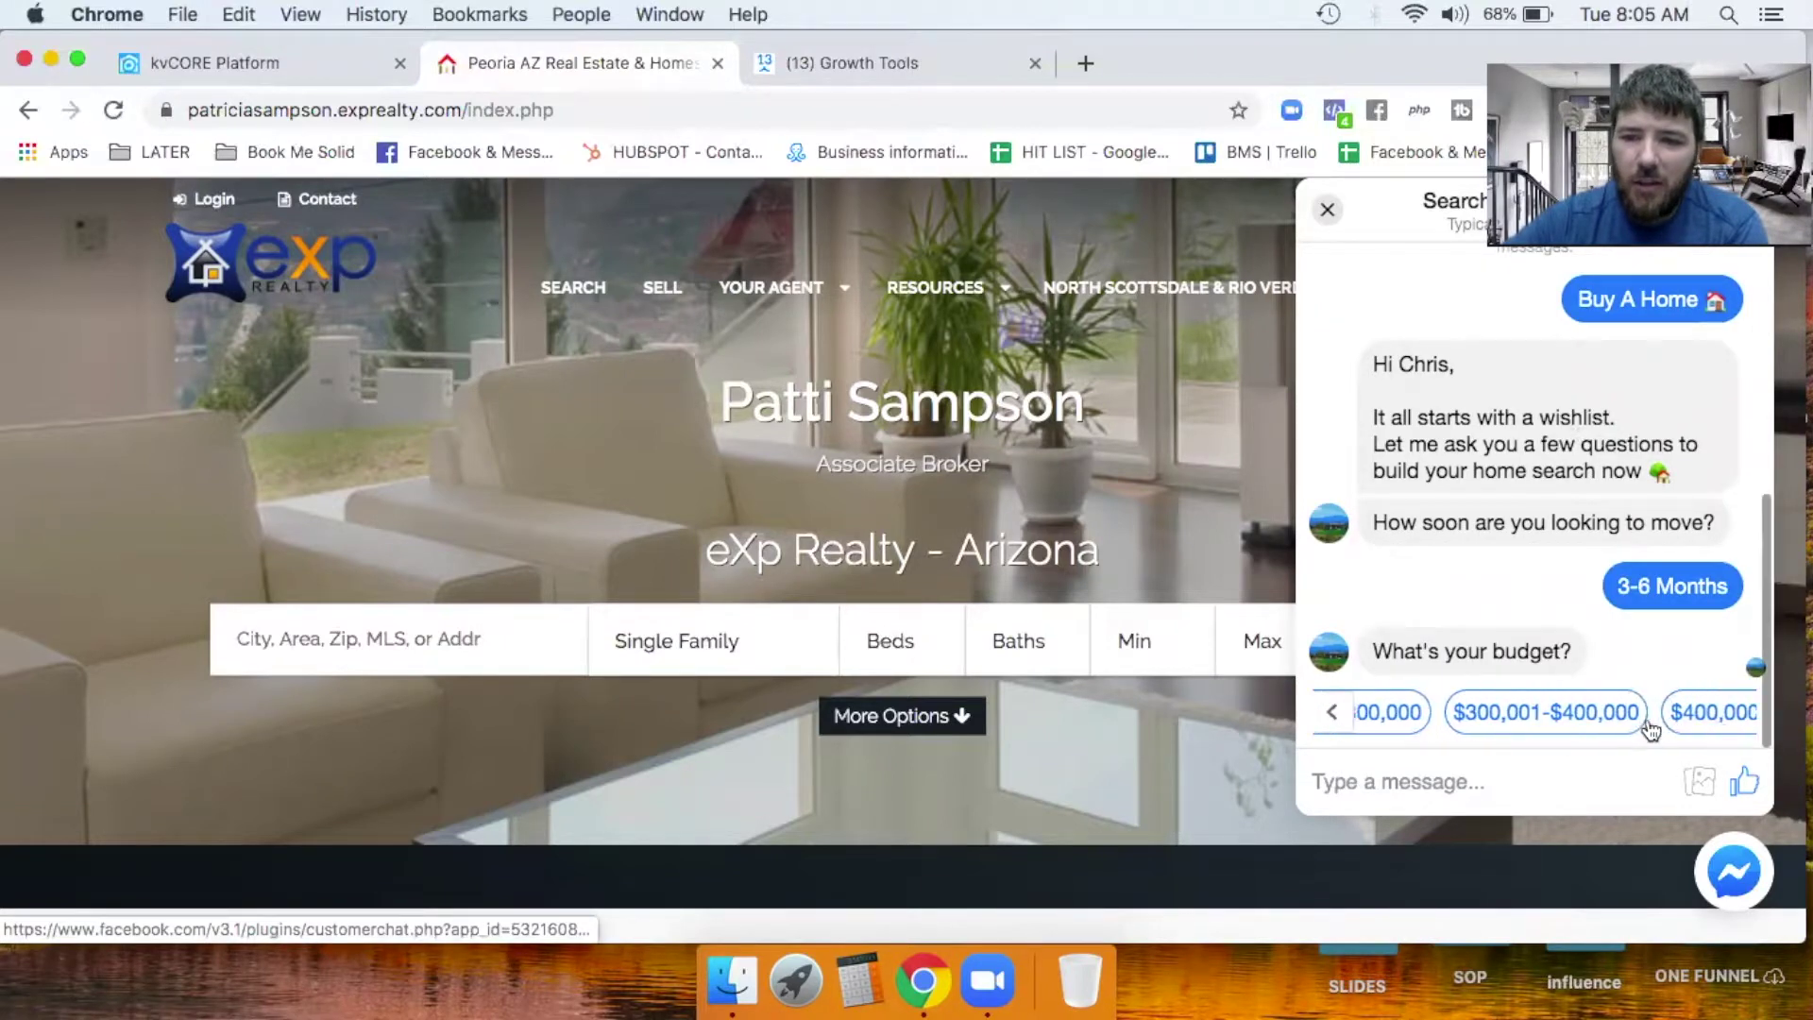
left_click(1679, 718)
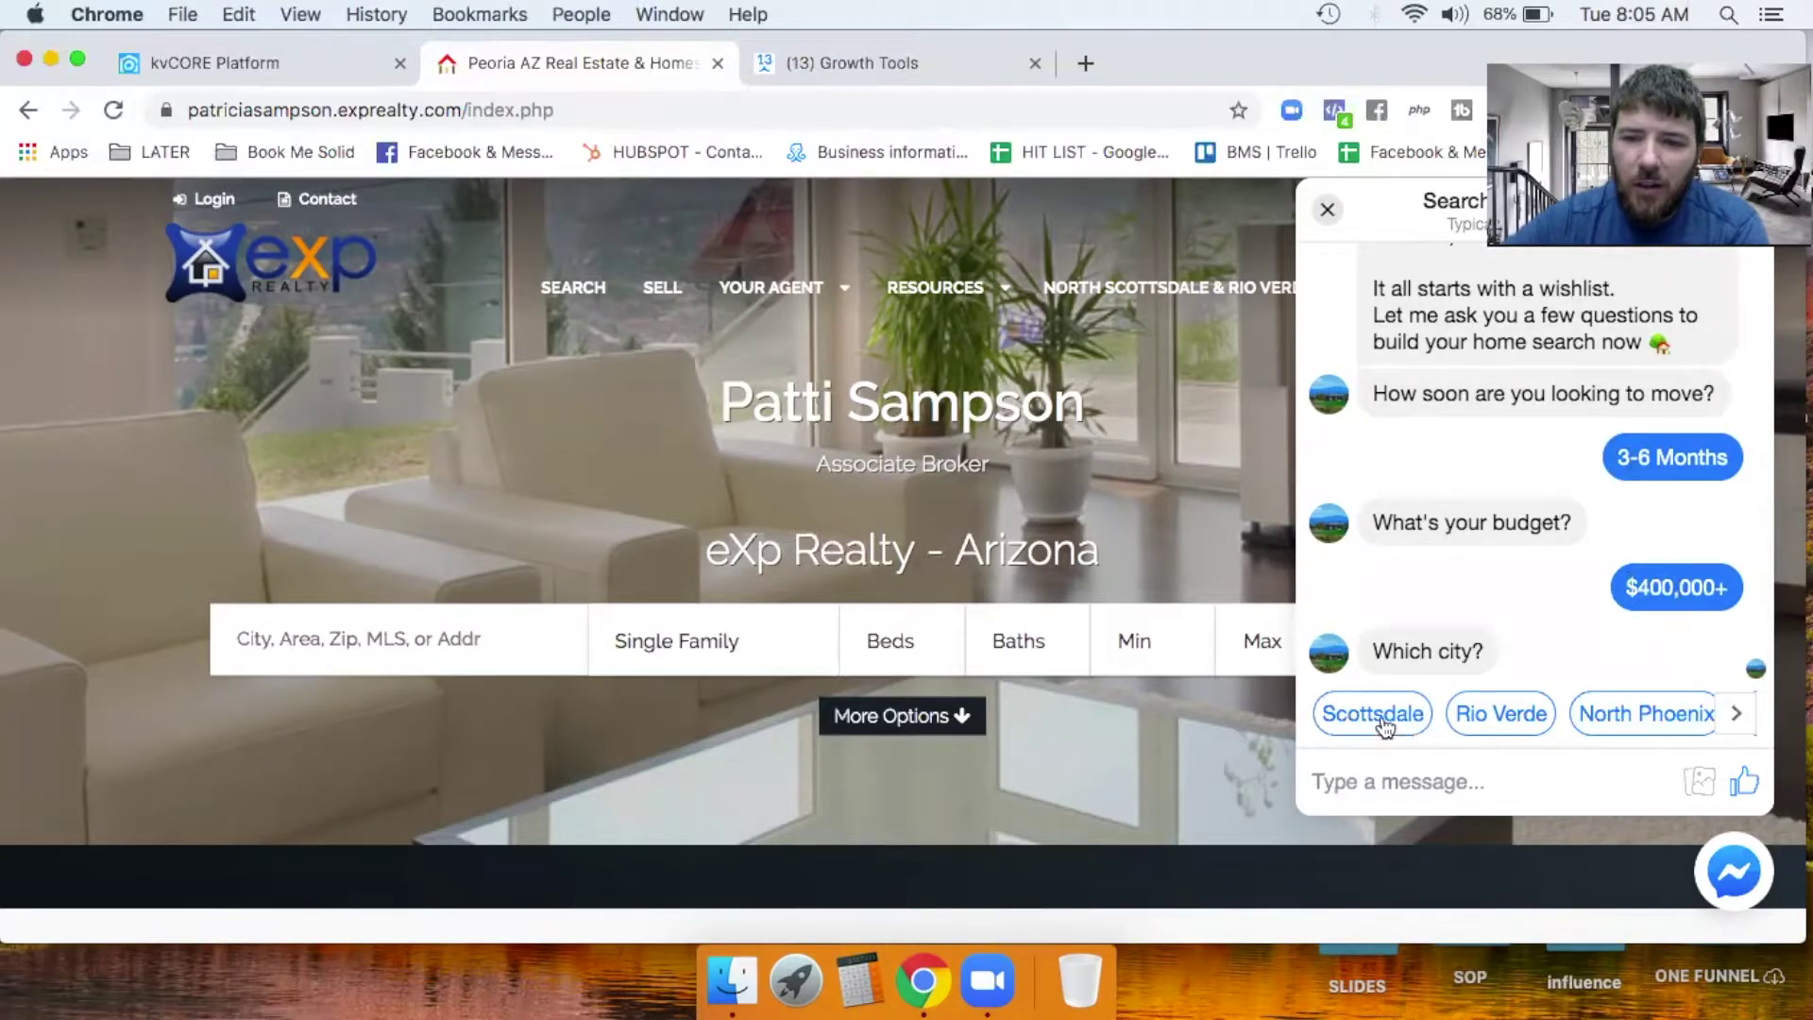
Answer Fountain Hills, 3 bedrooms, 2 bathrooms and YES to also selling the current home.
left_click(1739, 715)
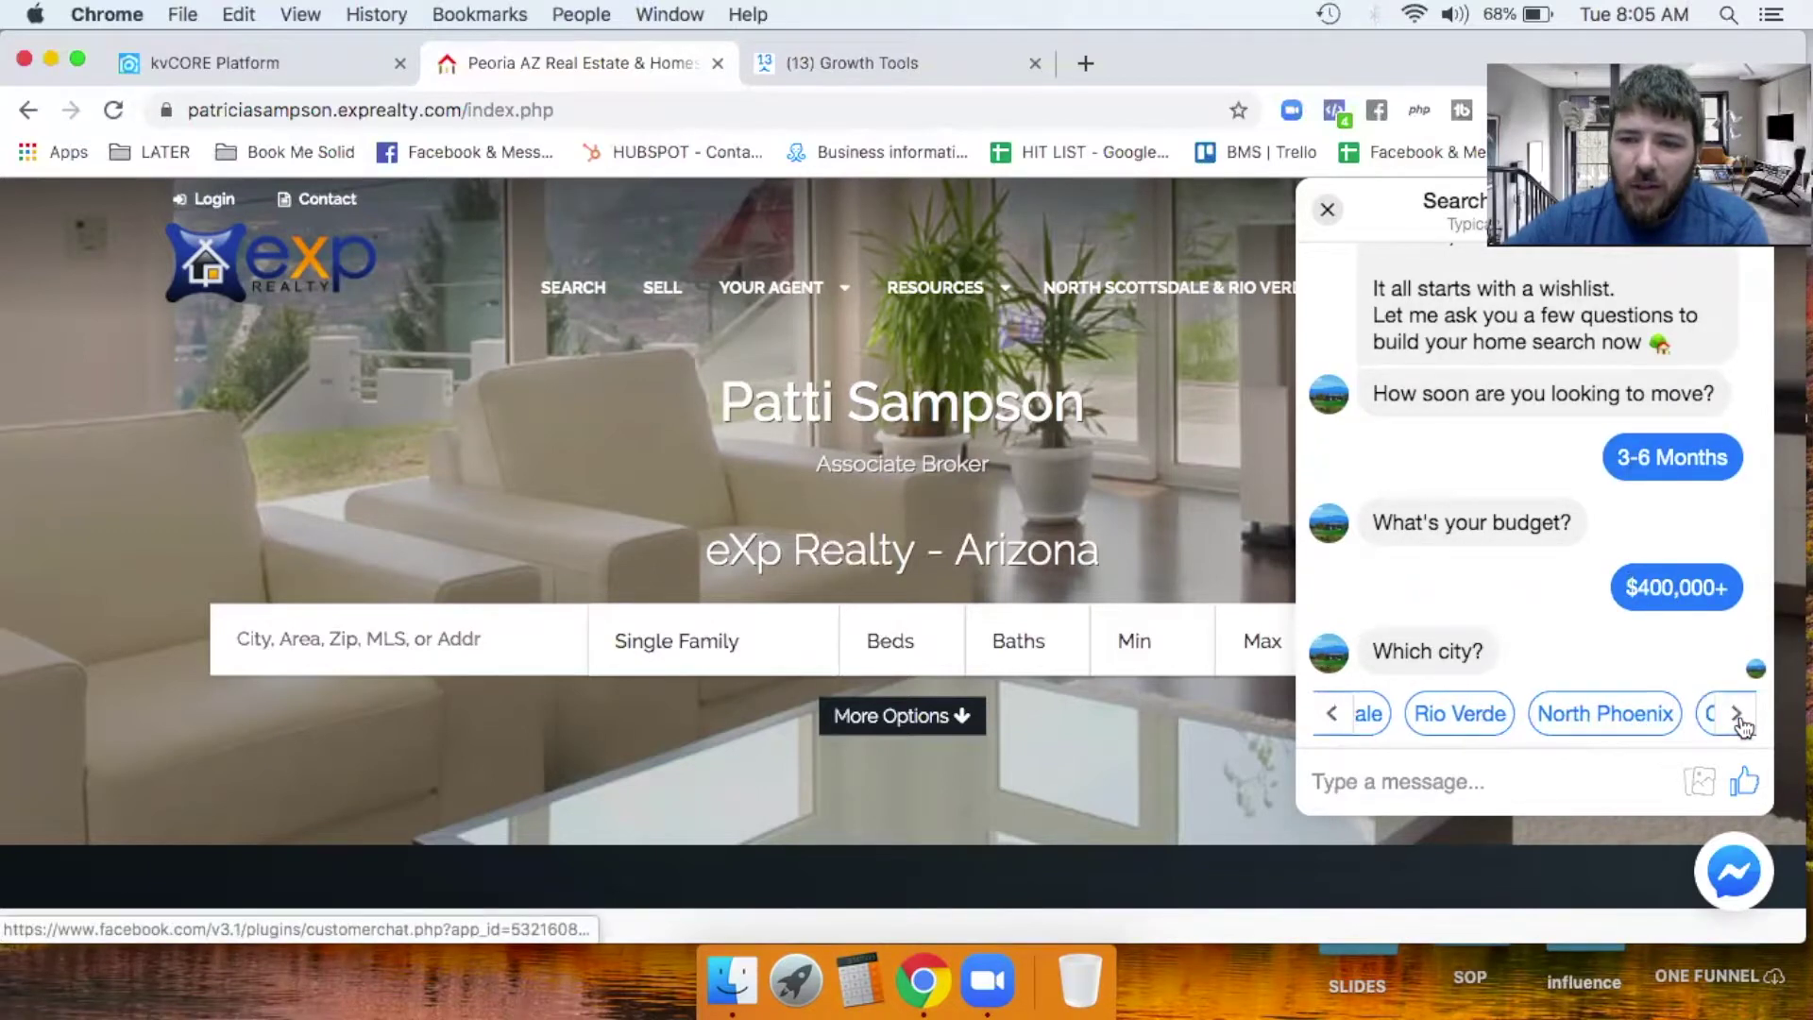
left_click(1740, 715)
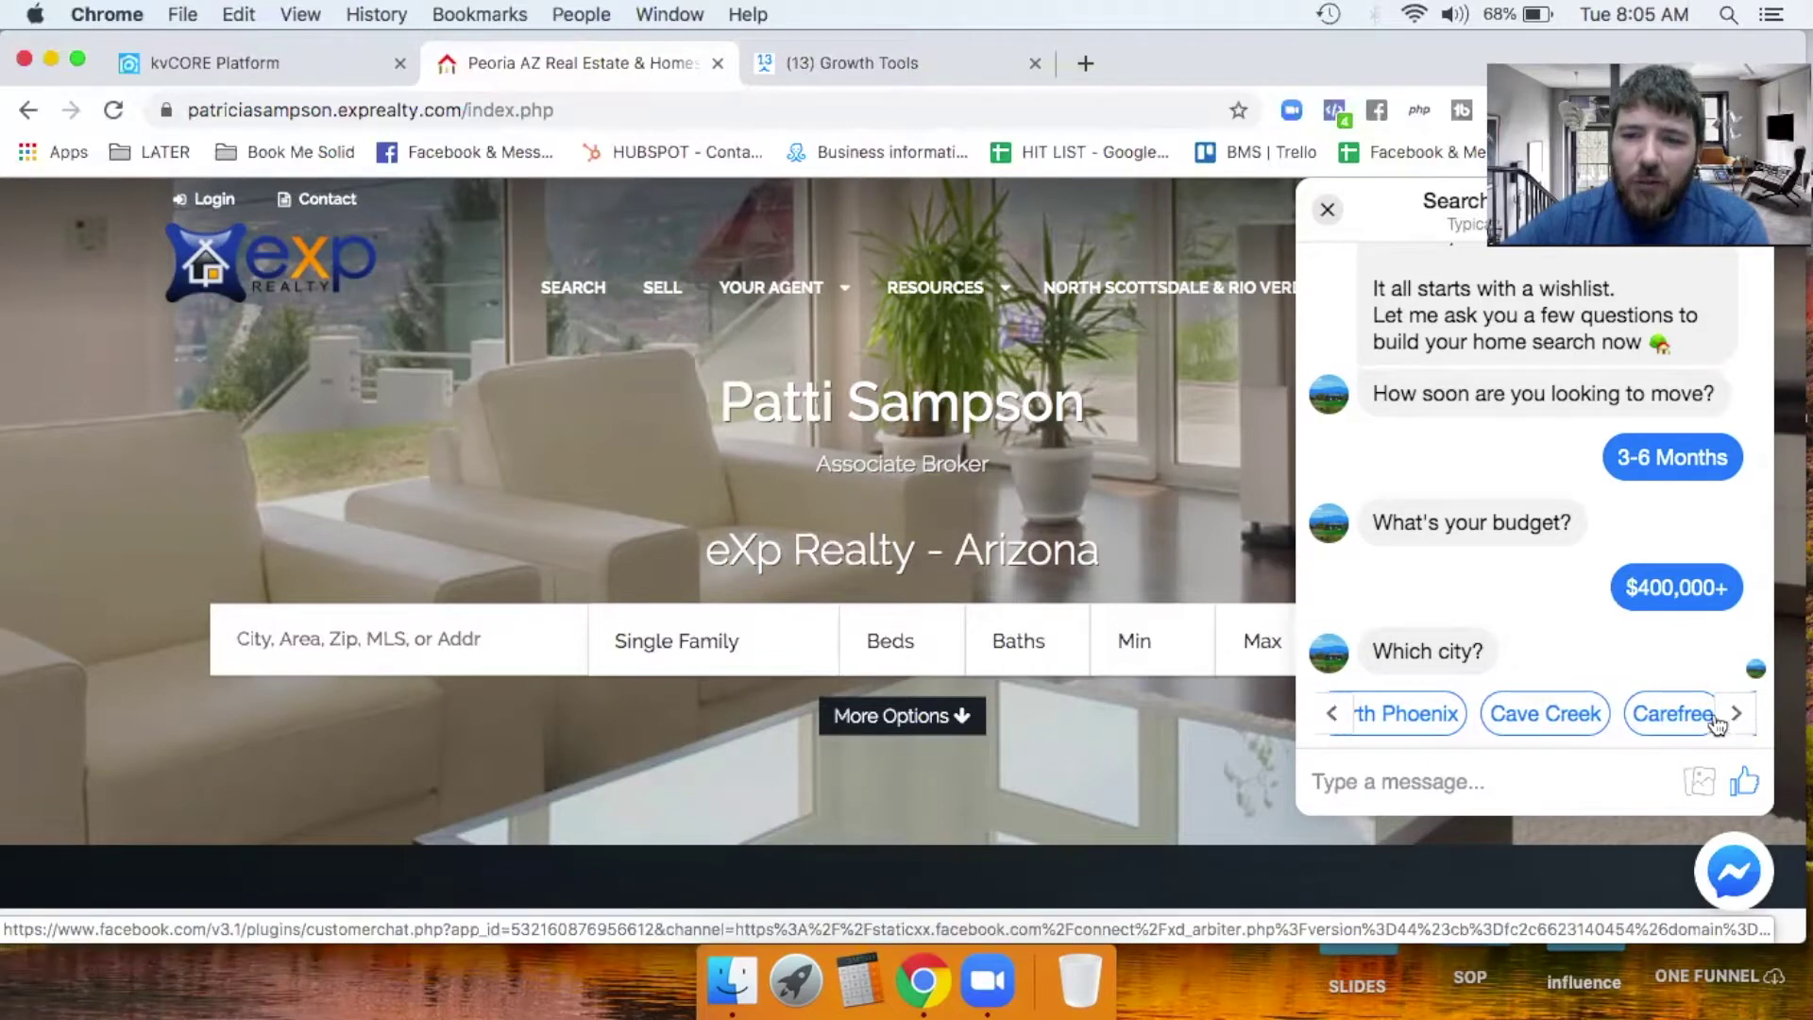
left_click(1743, 716)
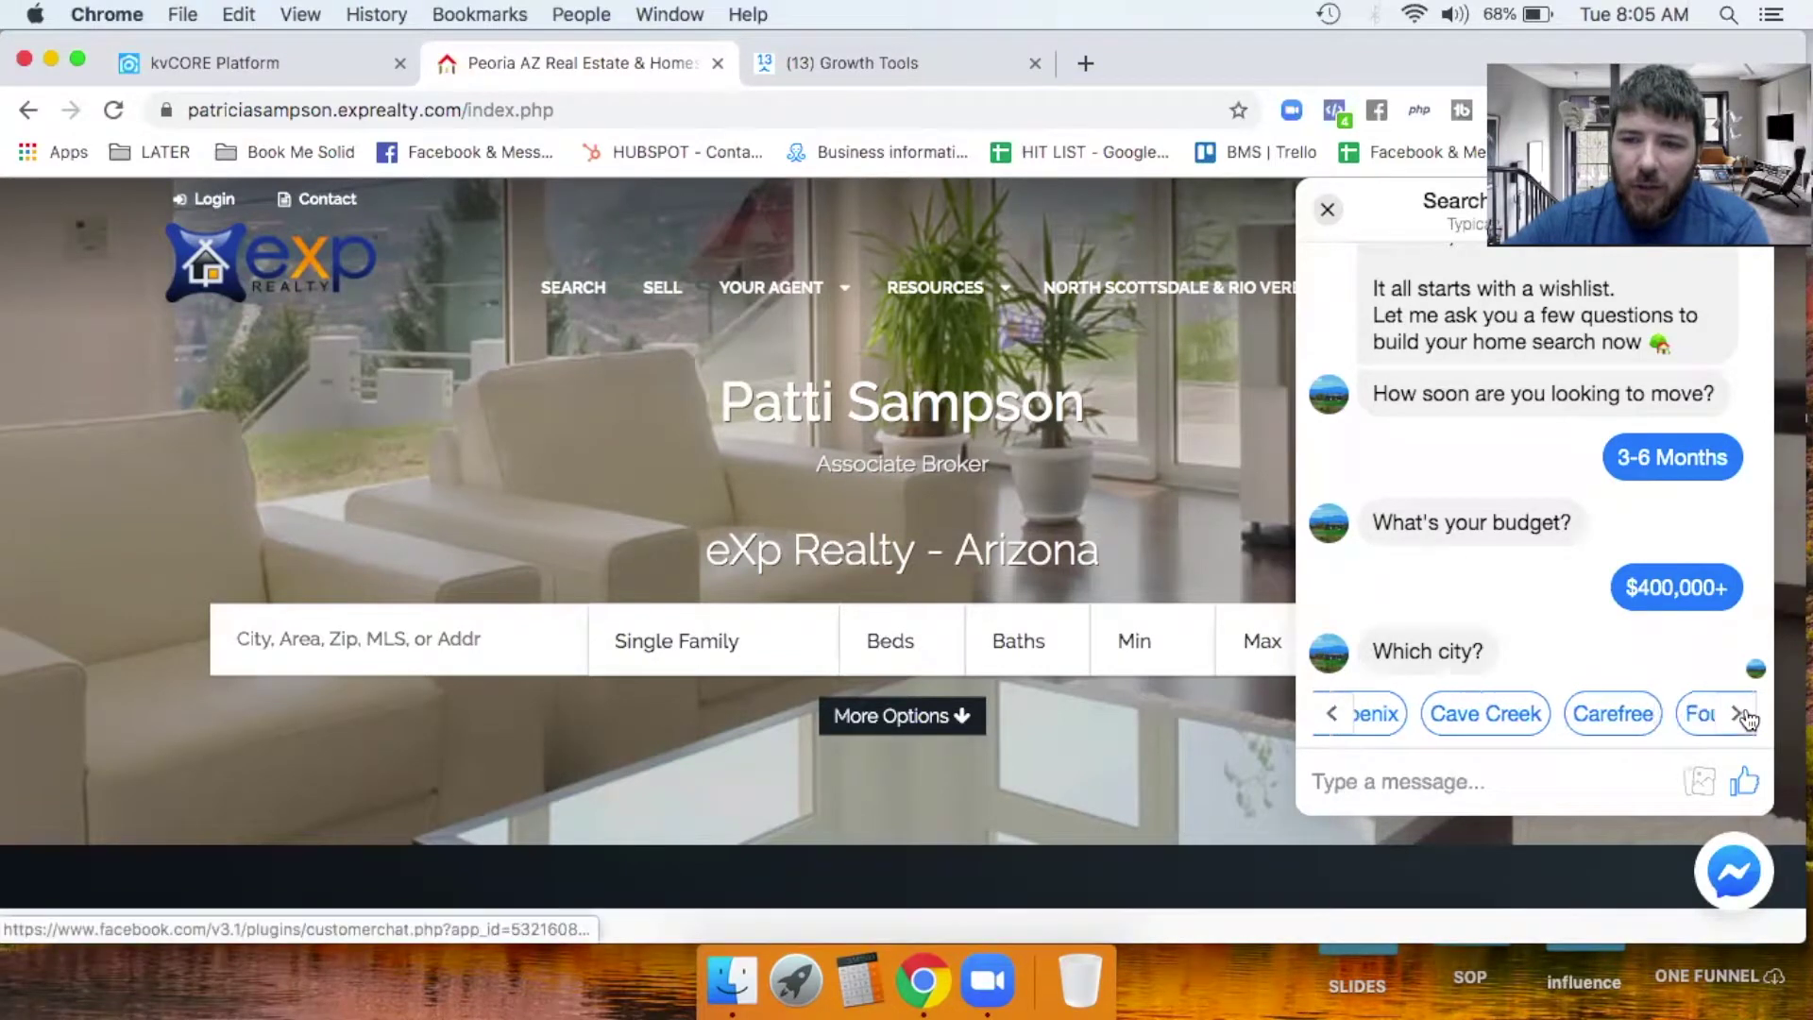
left_click(1643, 715)
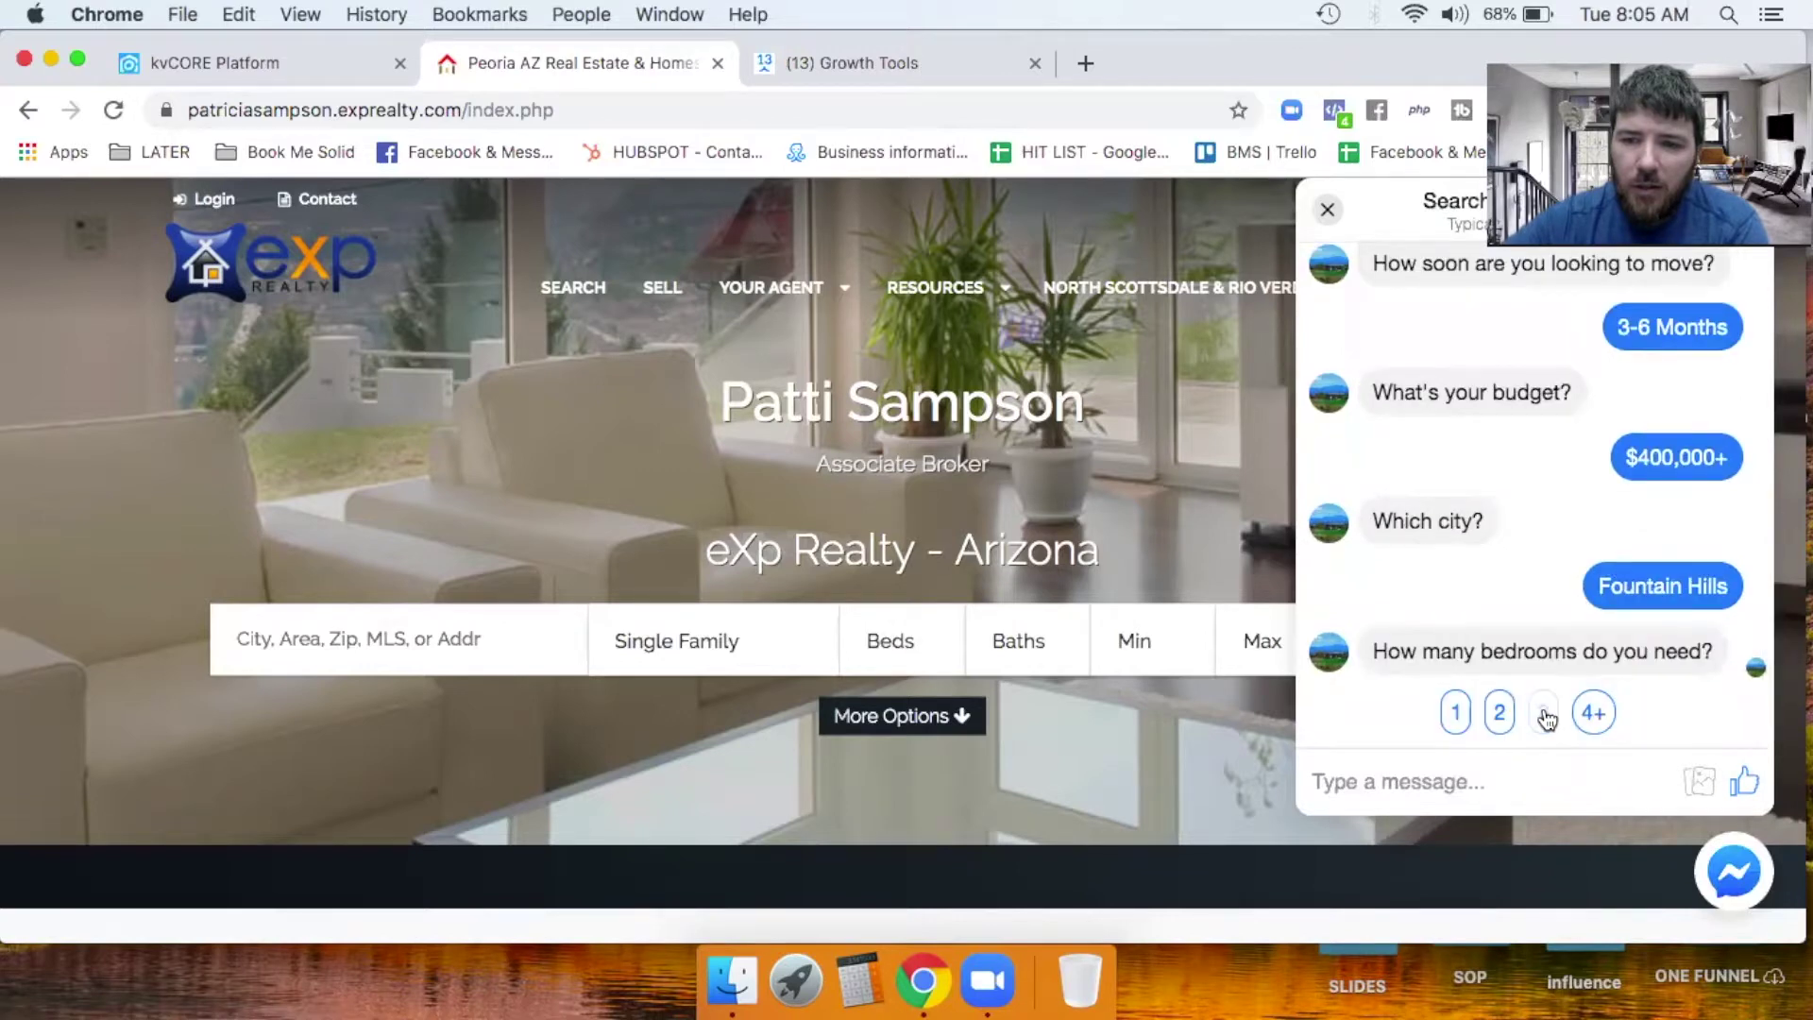
left_click(1543, 711)
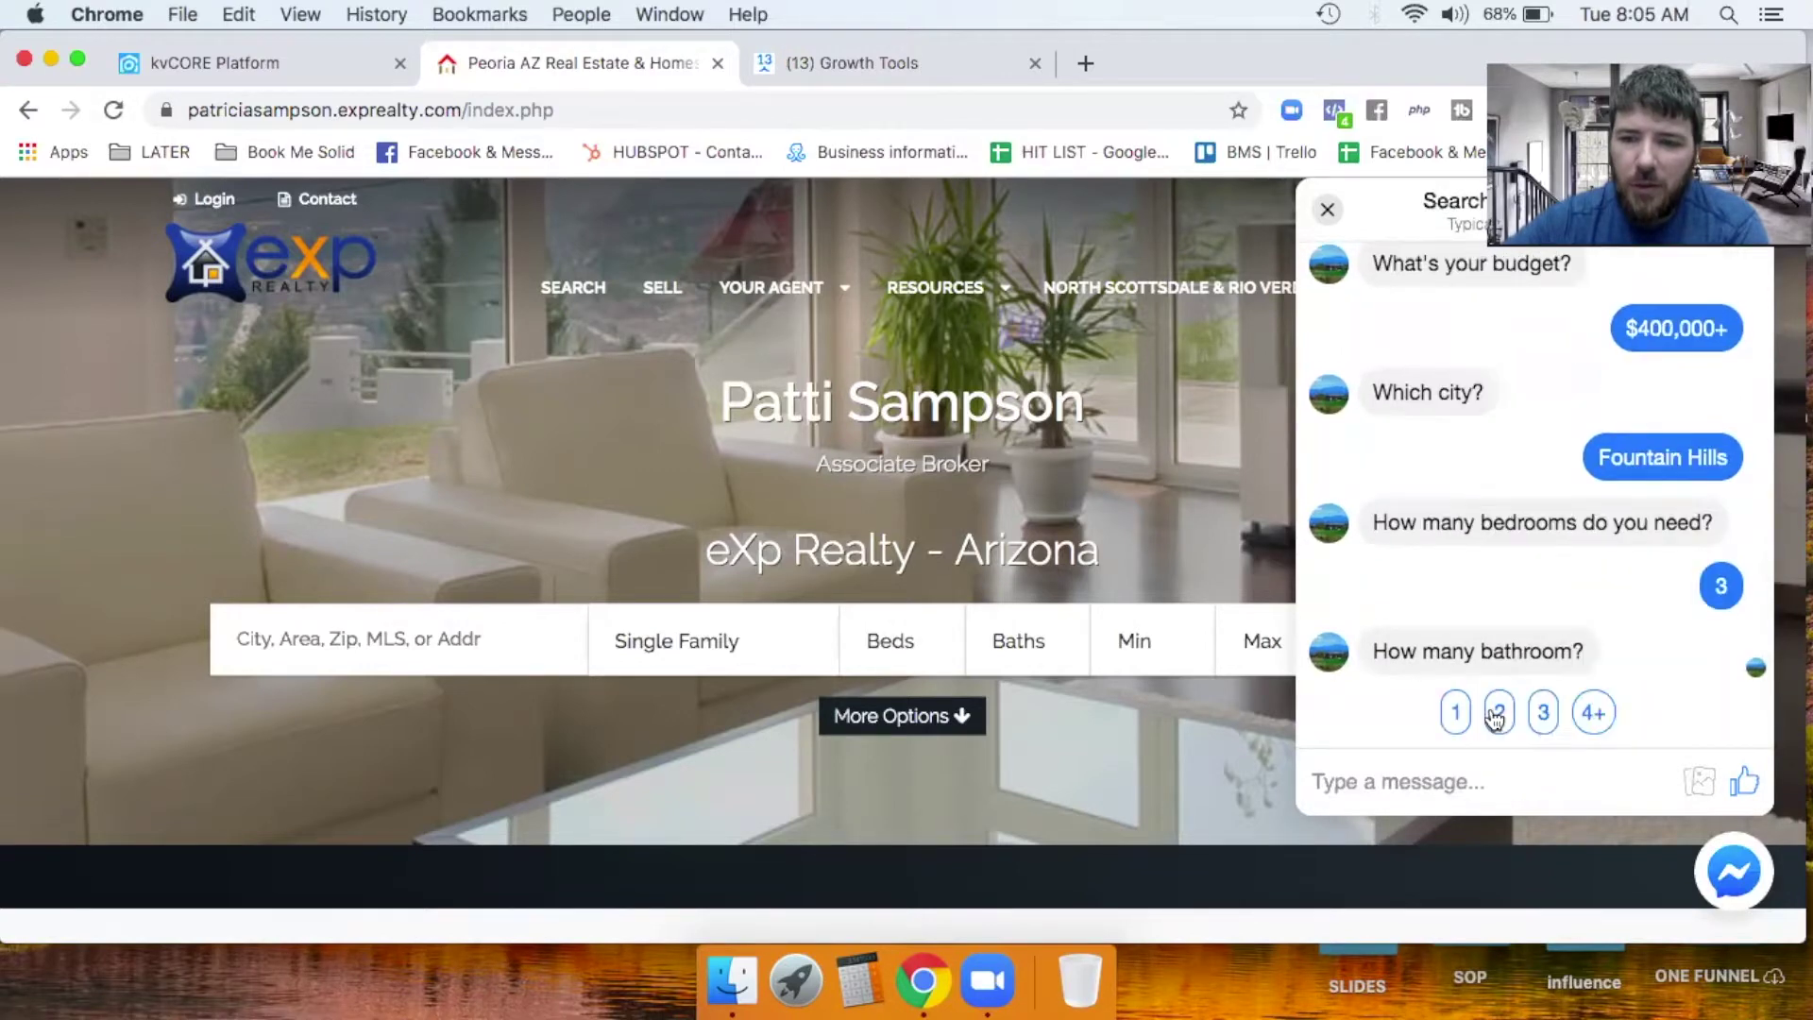
left_click(1492, 710)
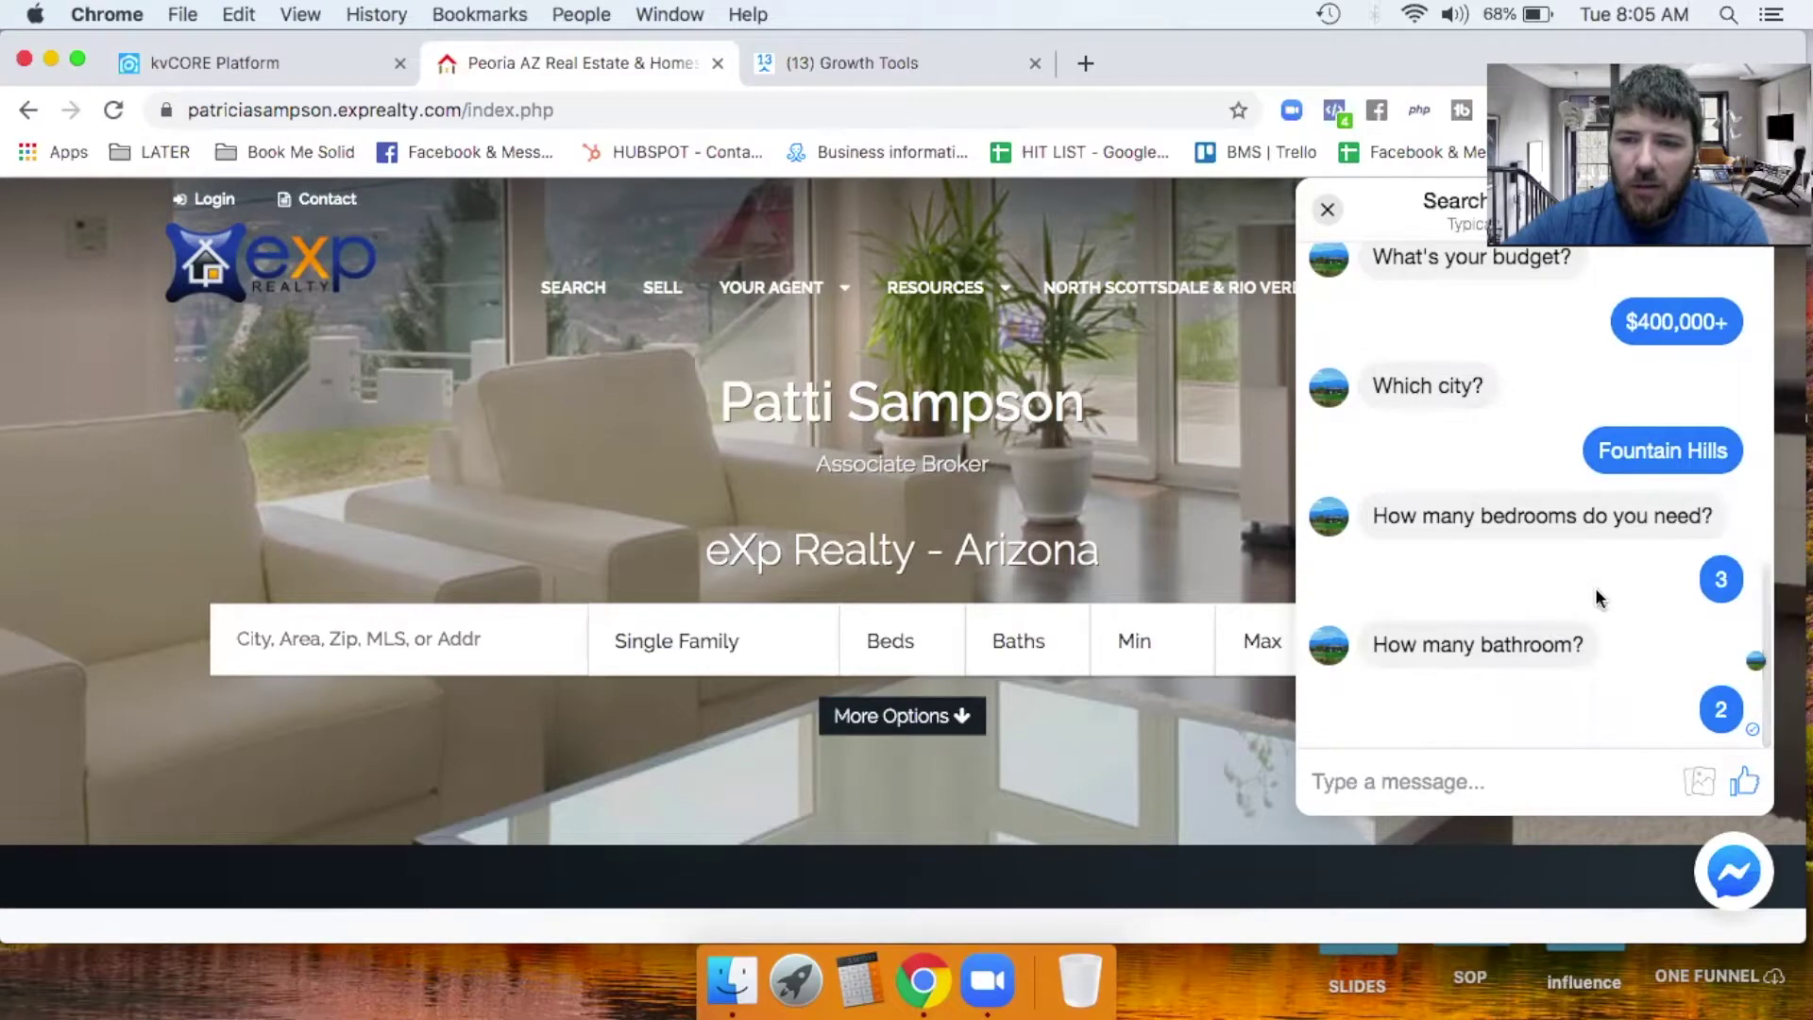
left_click(1513, 719)
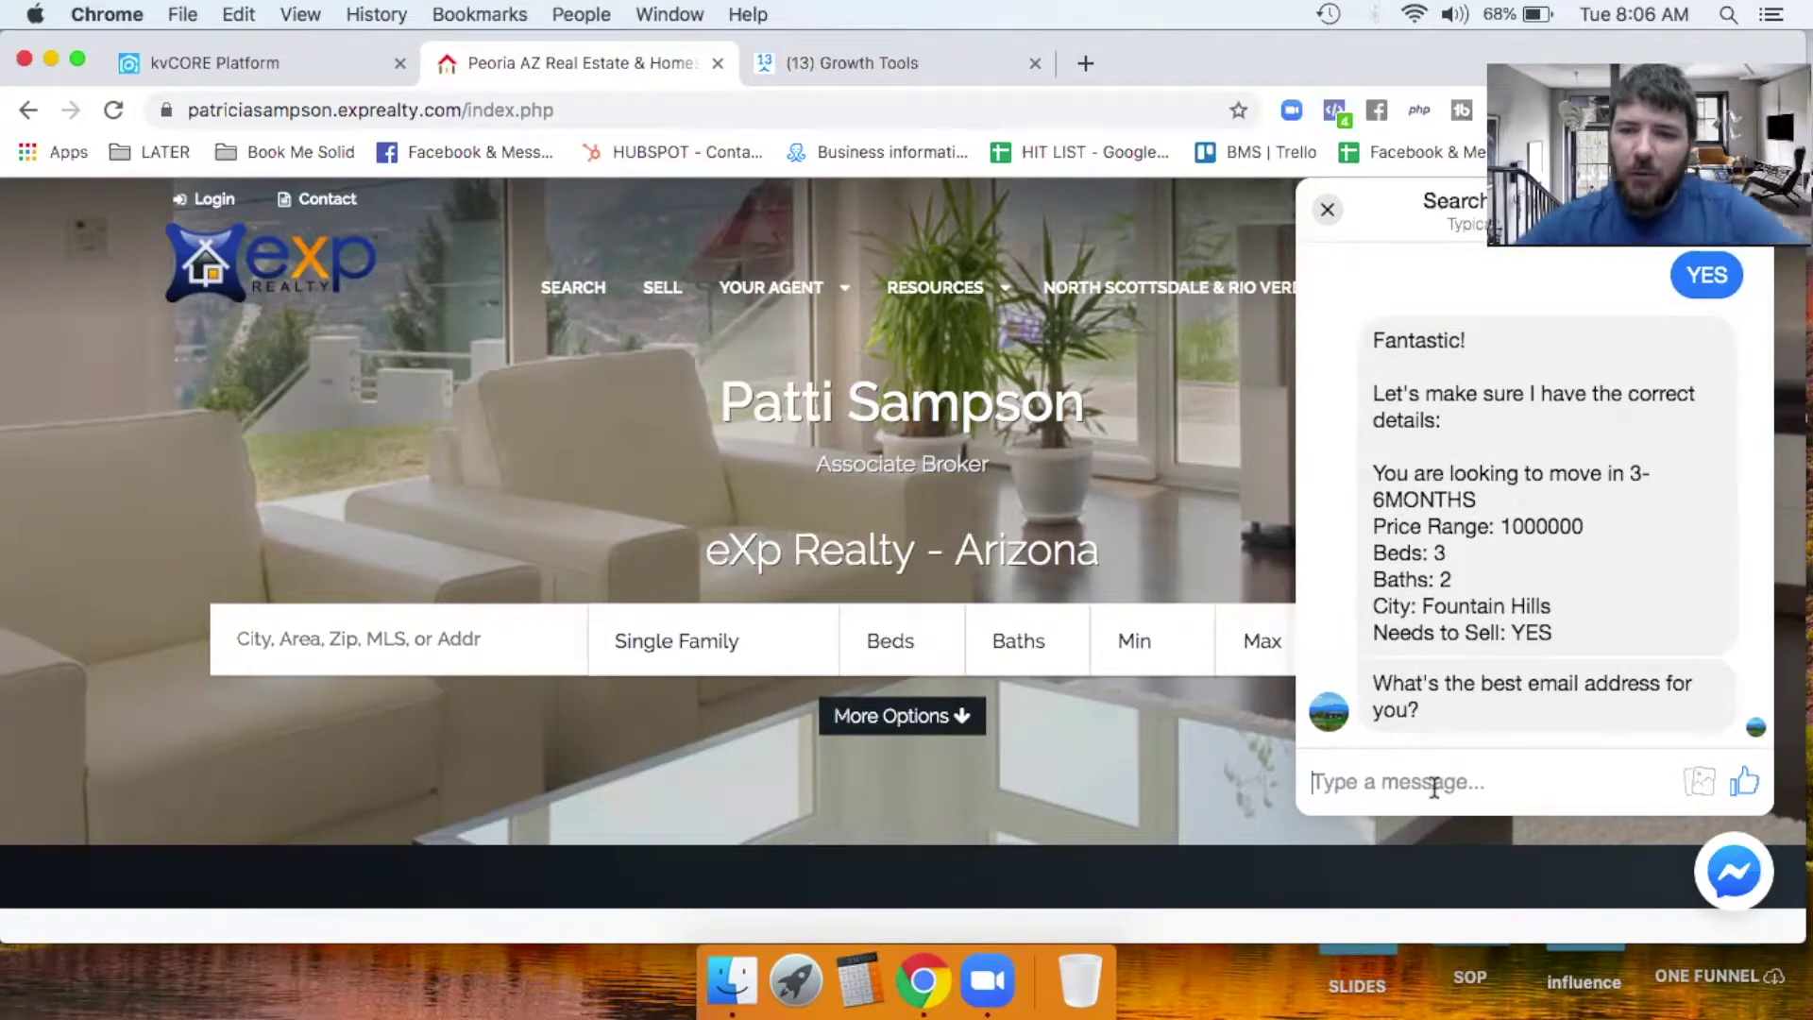
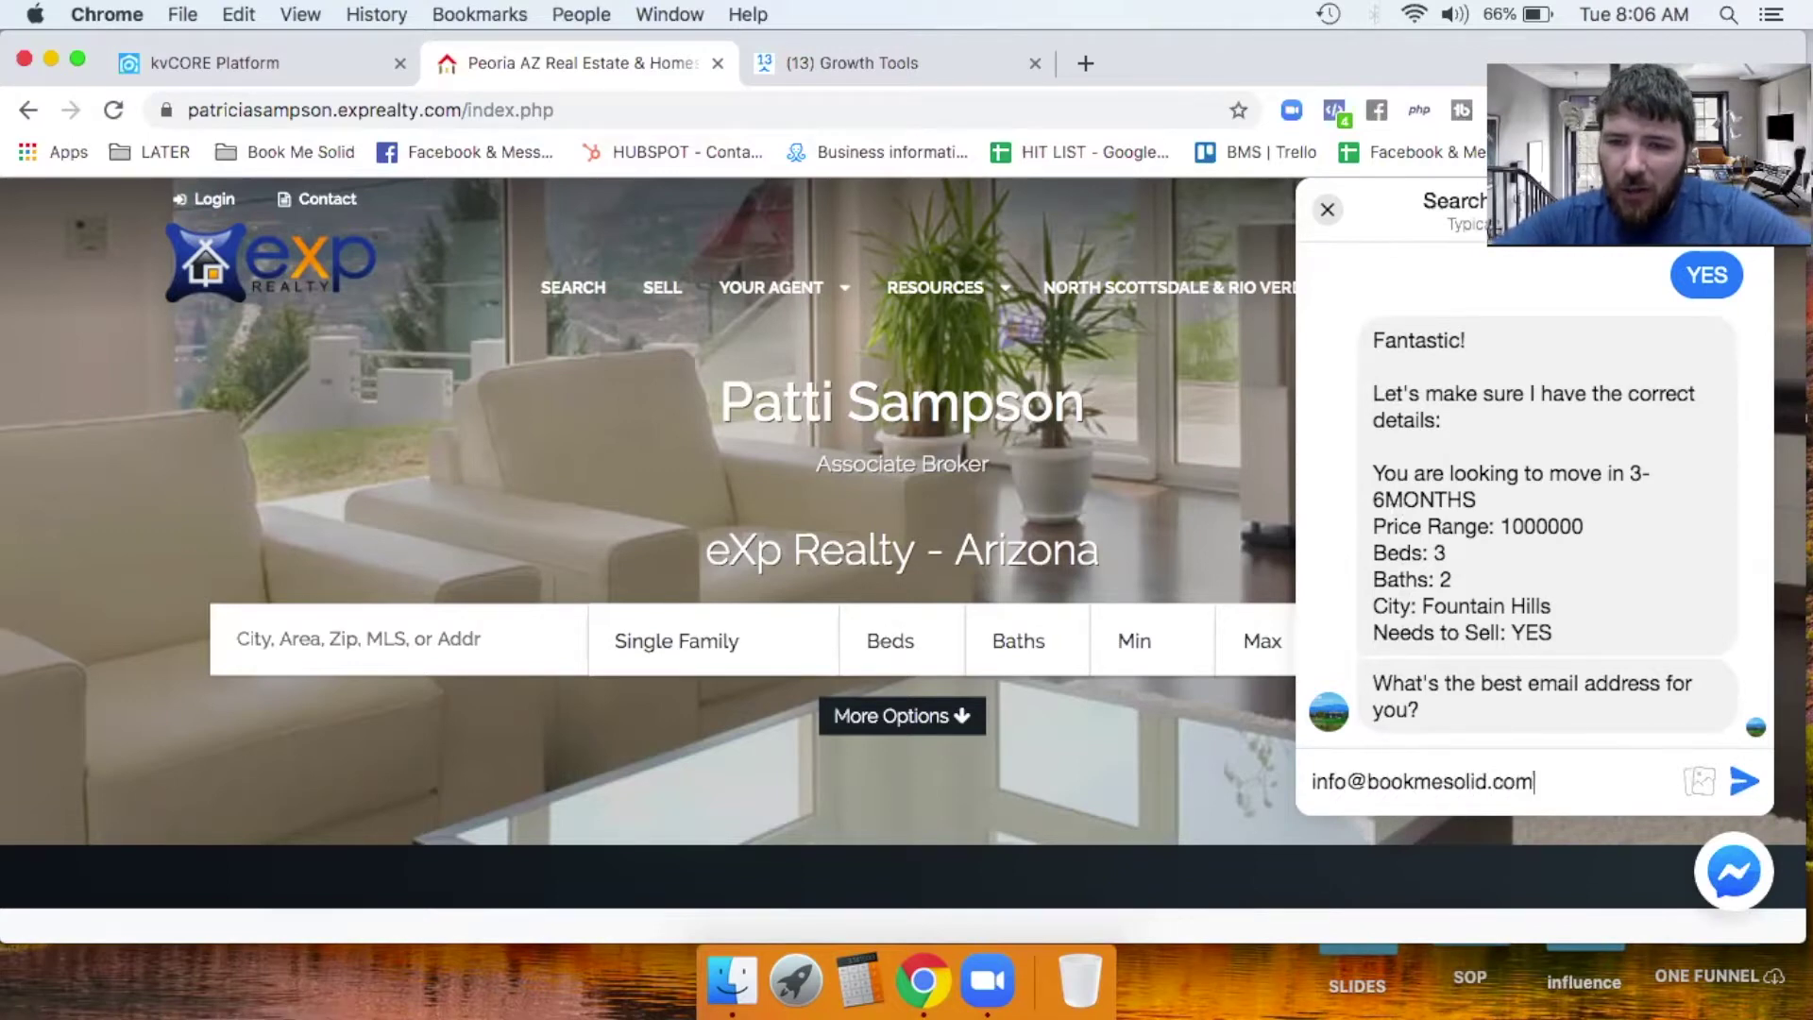
Send the chatbot an email address, then choose VIEW HOMES NOW! to open matching listings.
left_click(1744, 790)
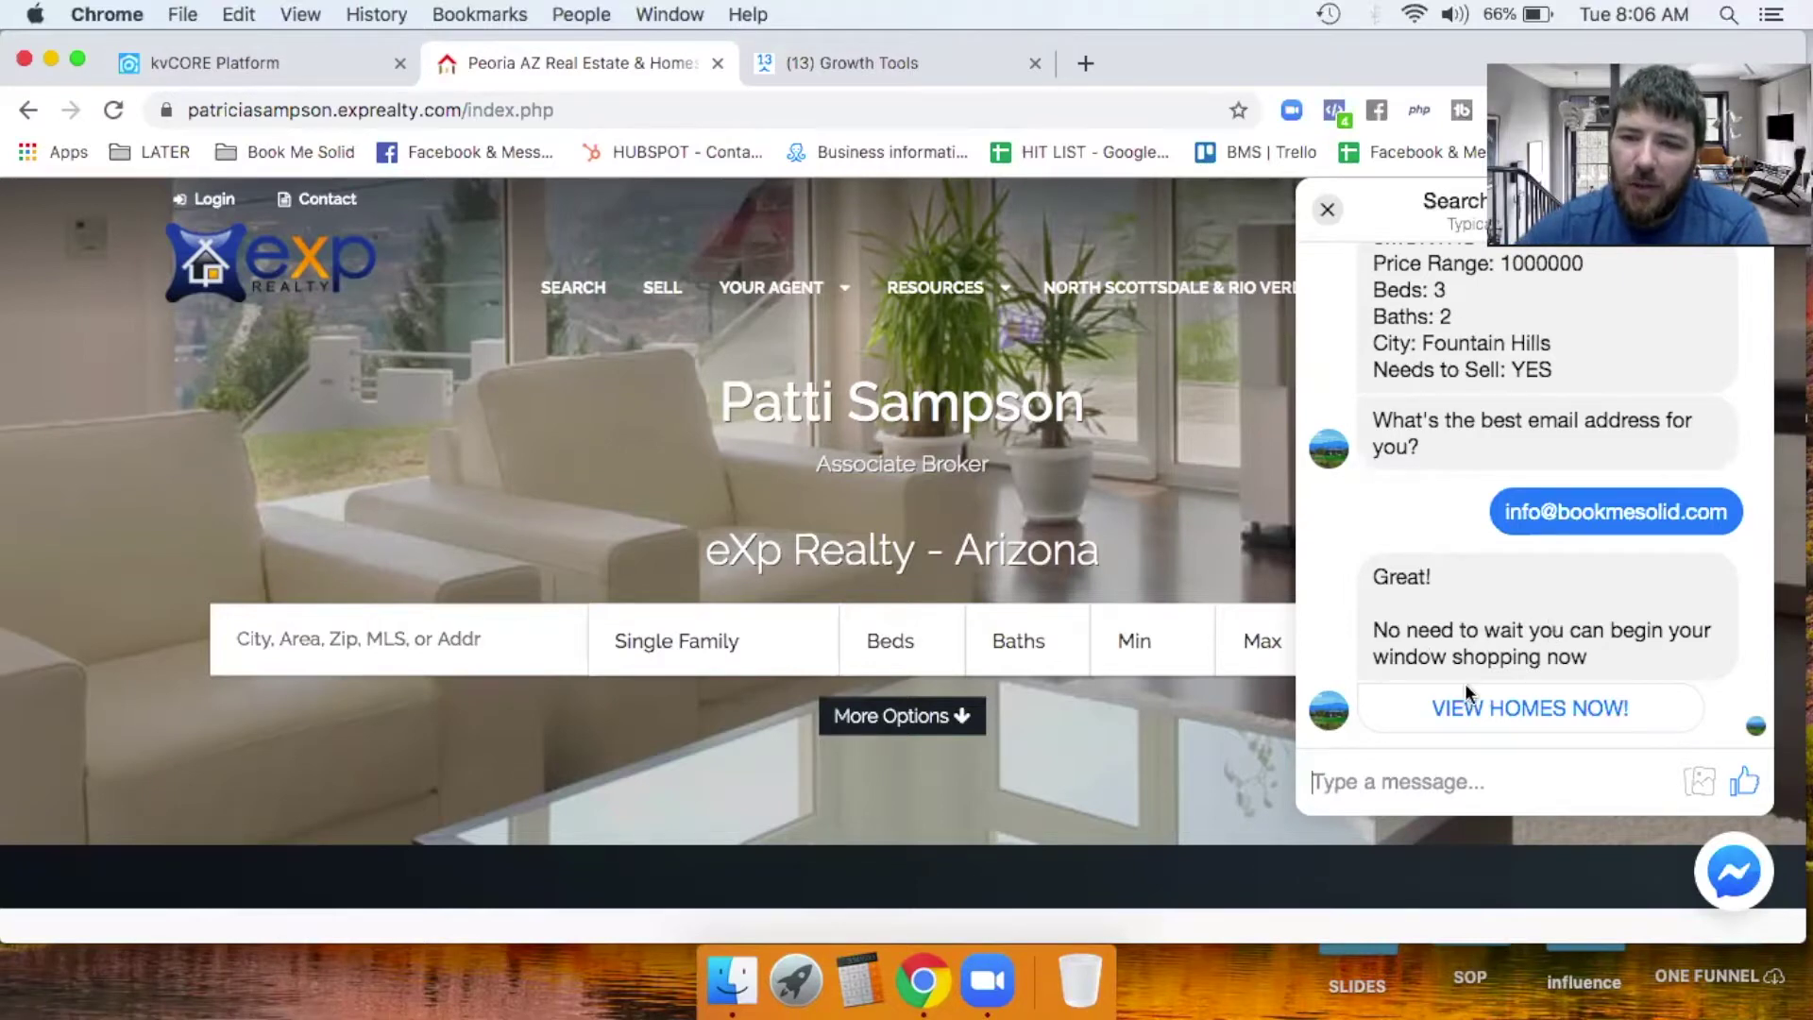
left_click(1517, 710)
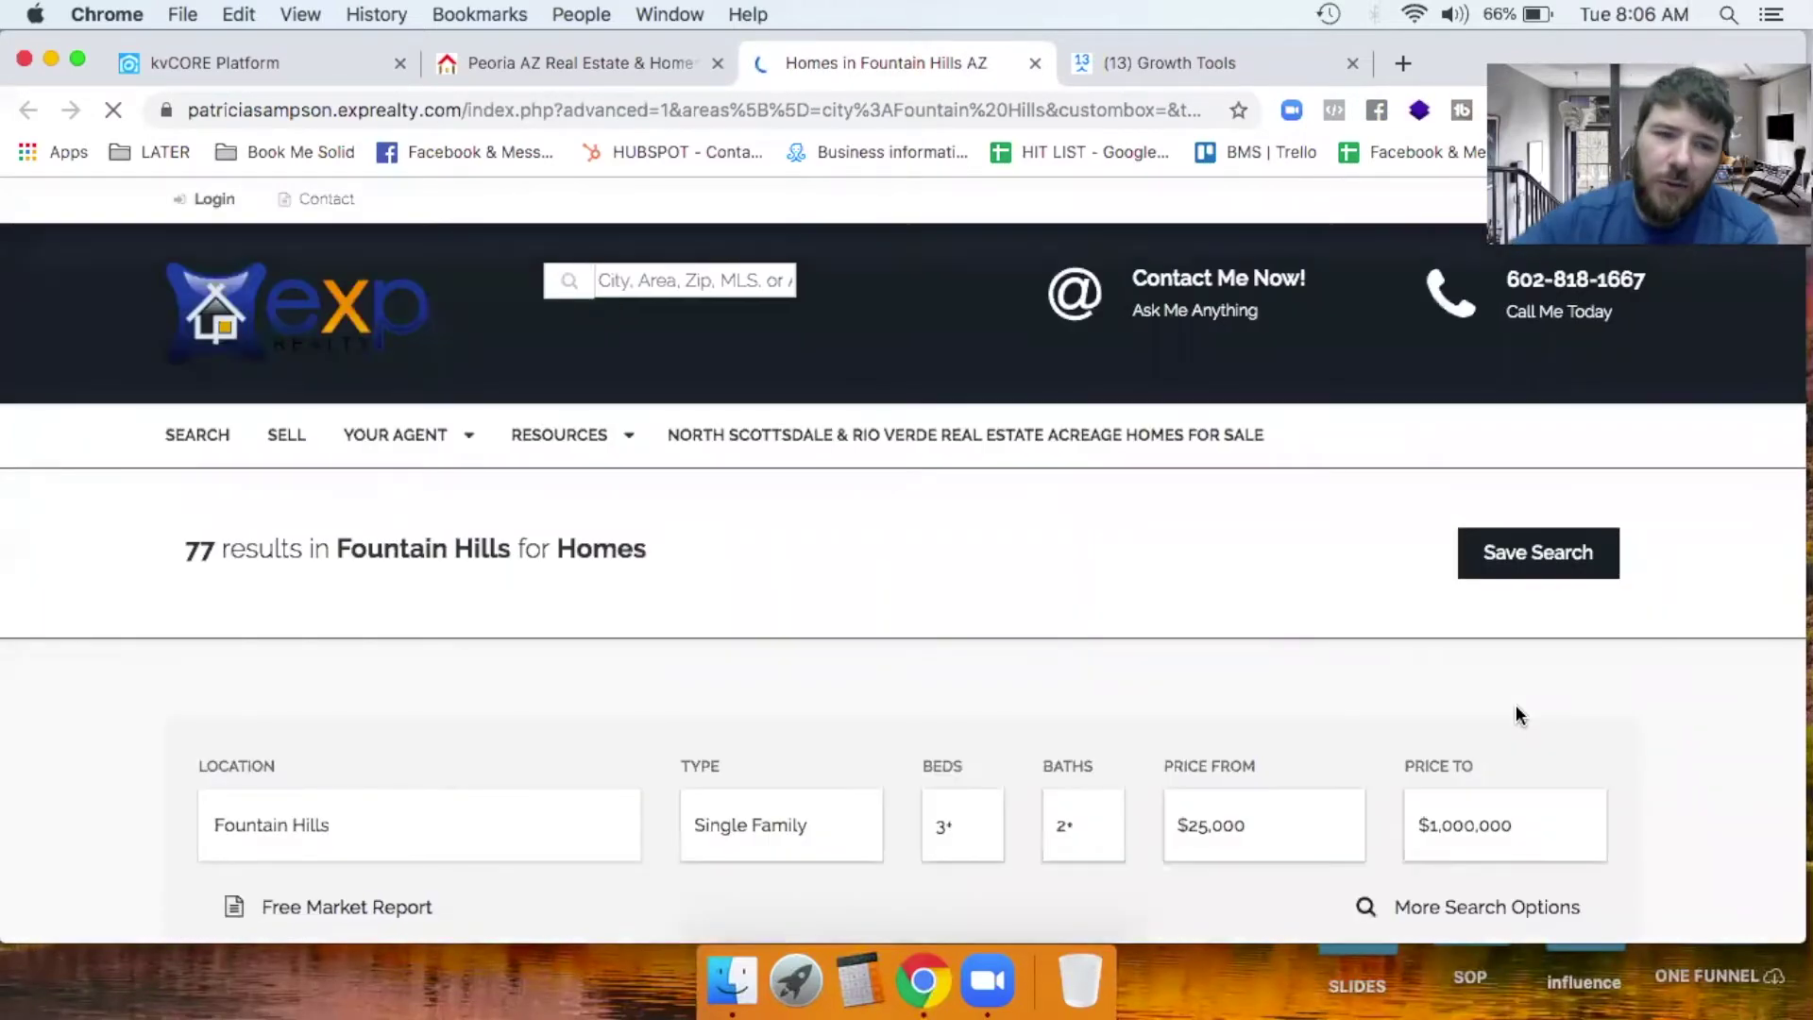
Scroll through the 77 Fountain Hills listings, priced from $999K downward.
scroll(1112, 594, "down", 10)
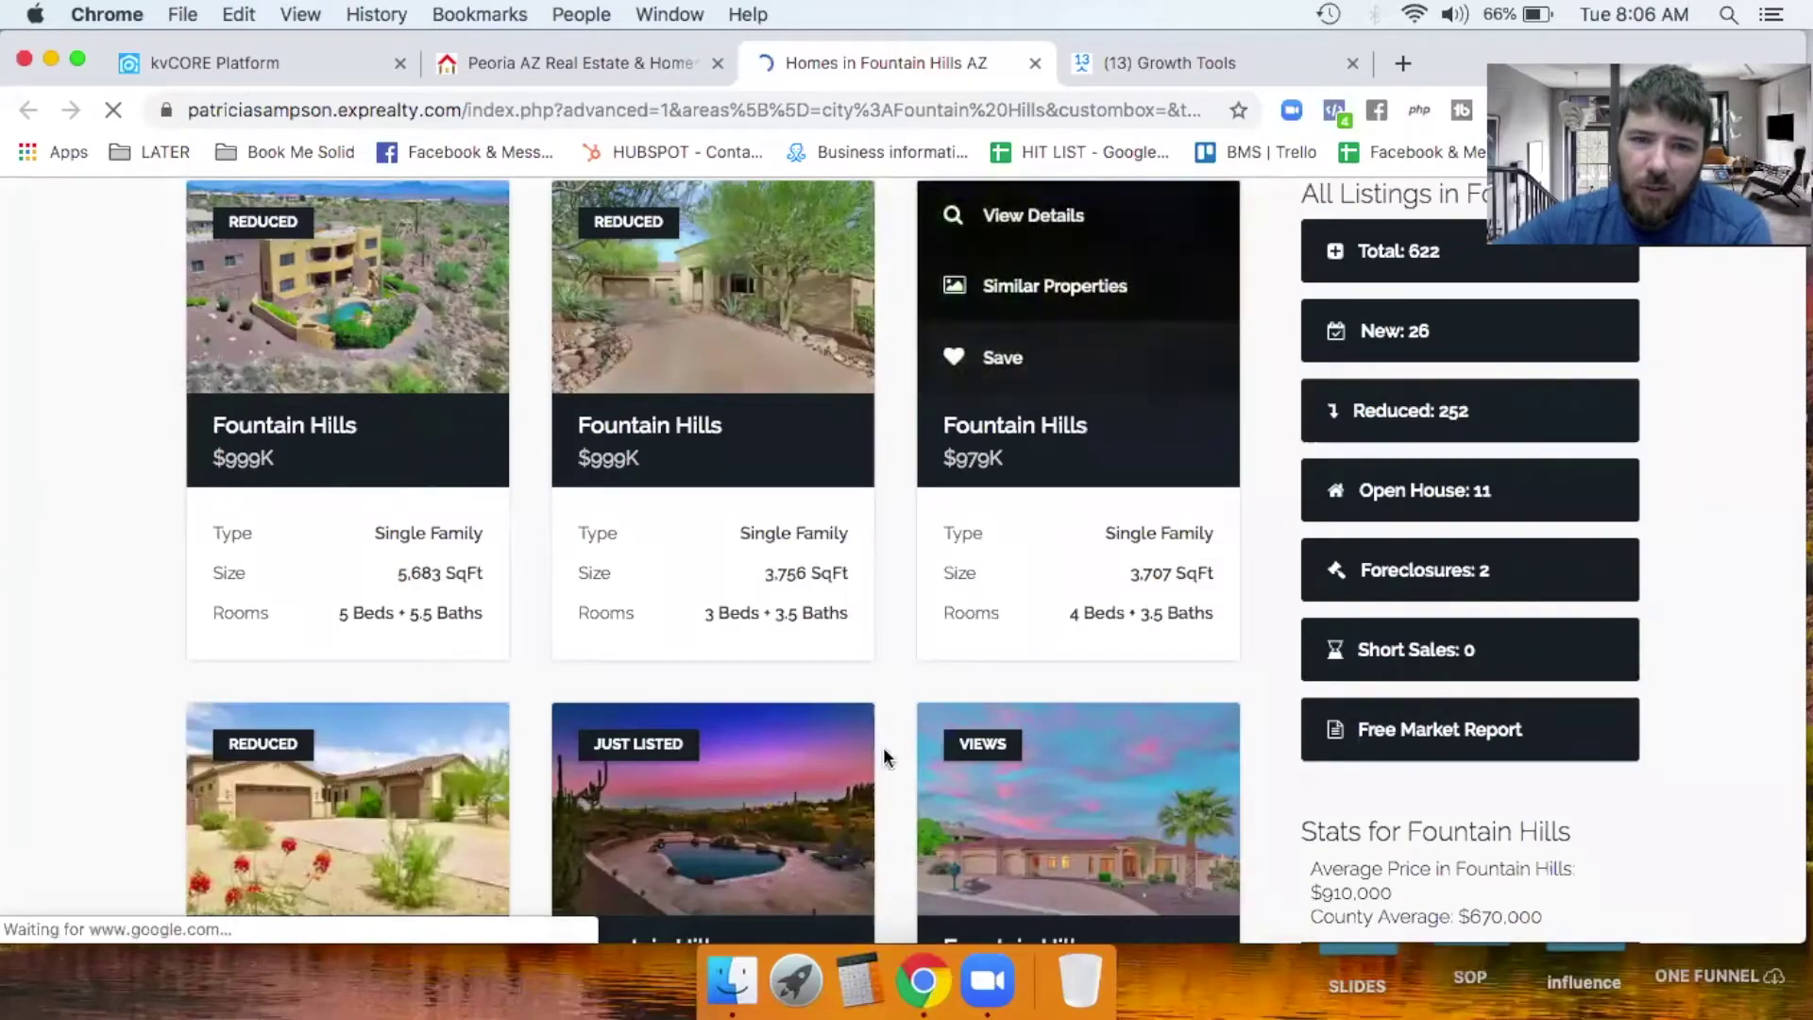
scroll(983, 579, "up", 10)
scroll(988, 576, "down", 10)
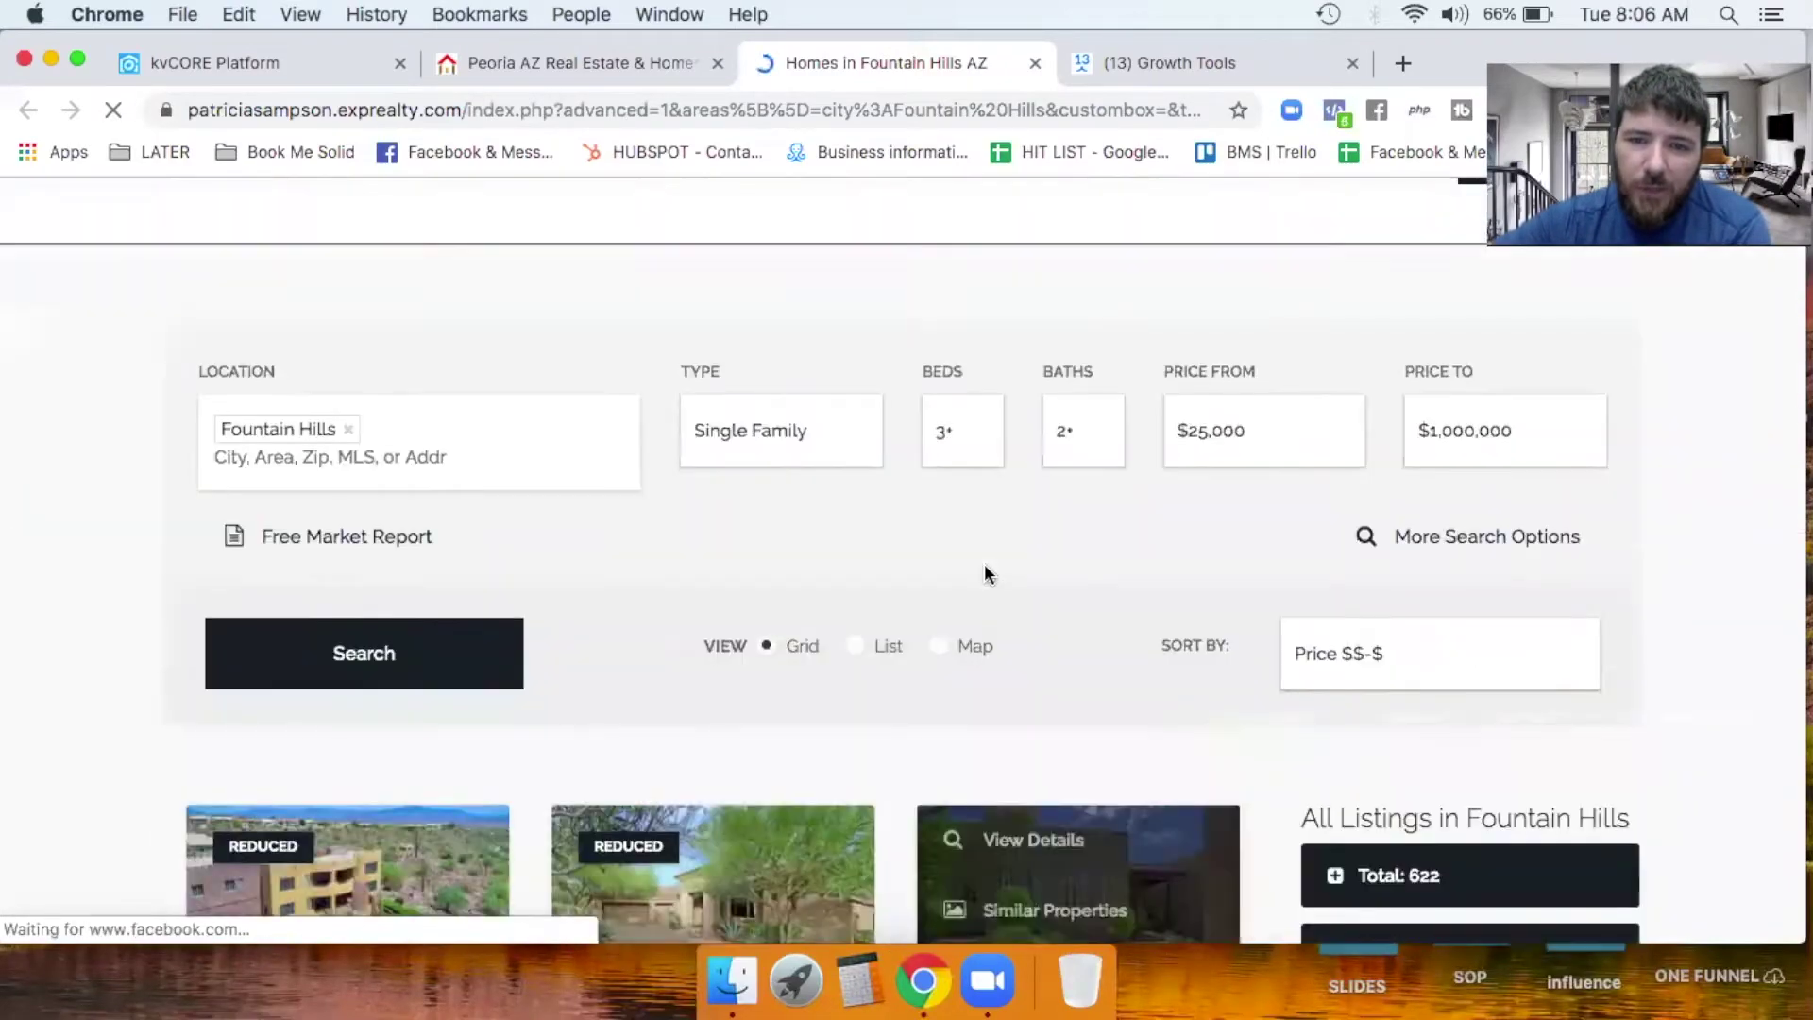
scroll(989, 576, "down", 15)
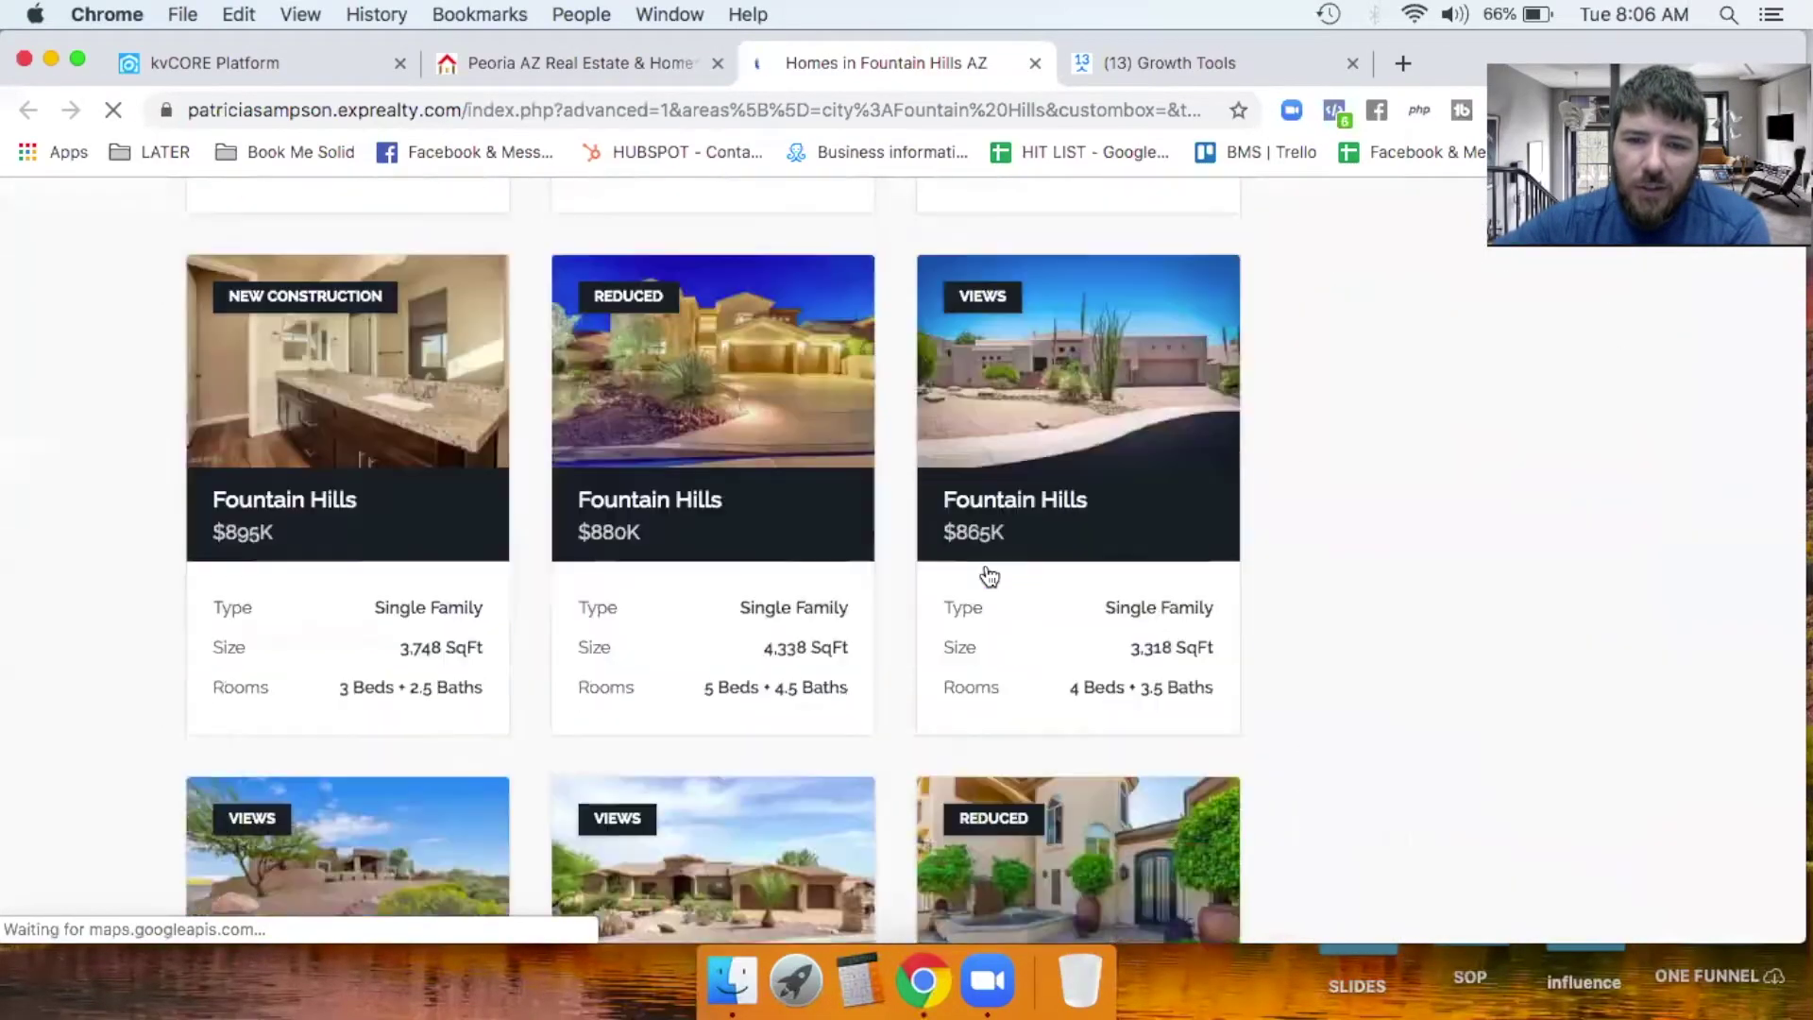
scroll(987, 576, "down", 8)
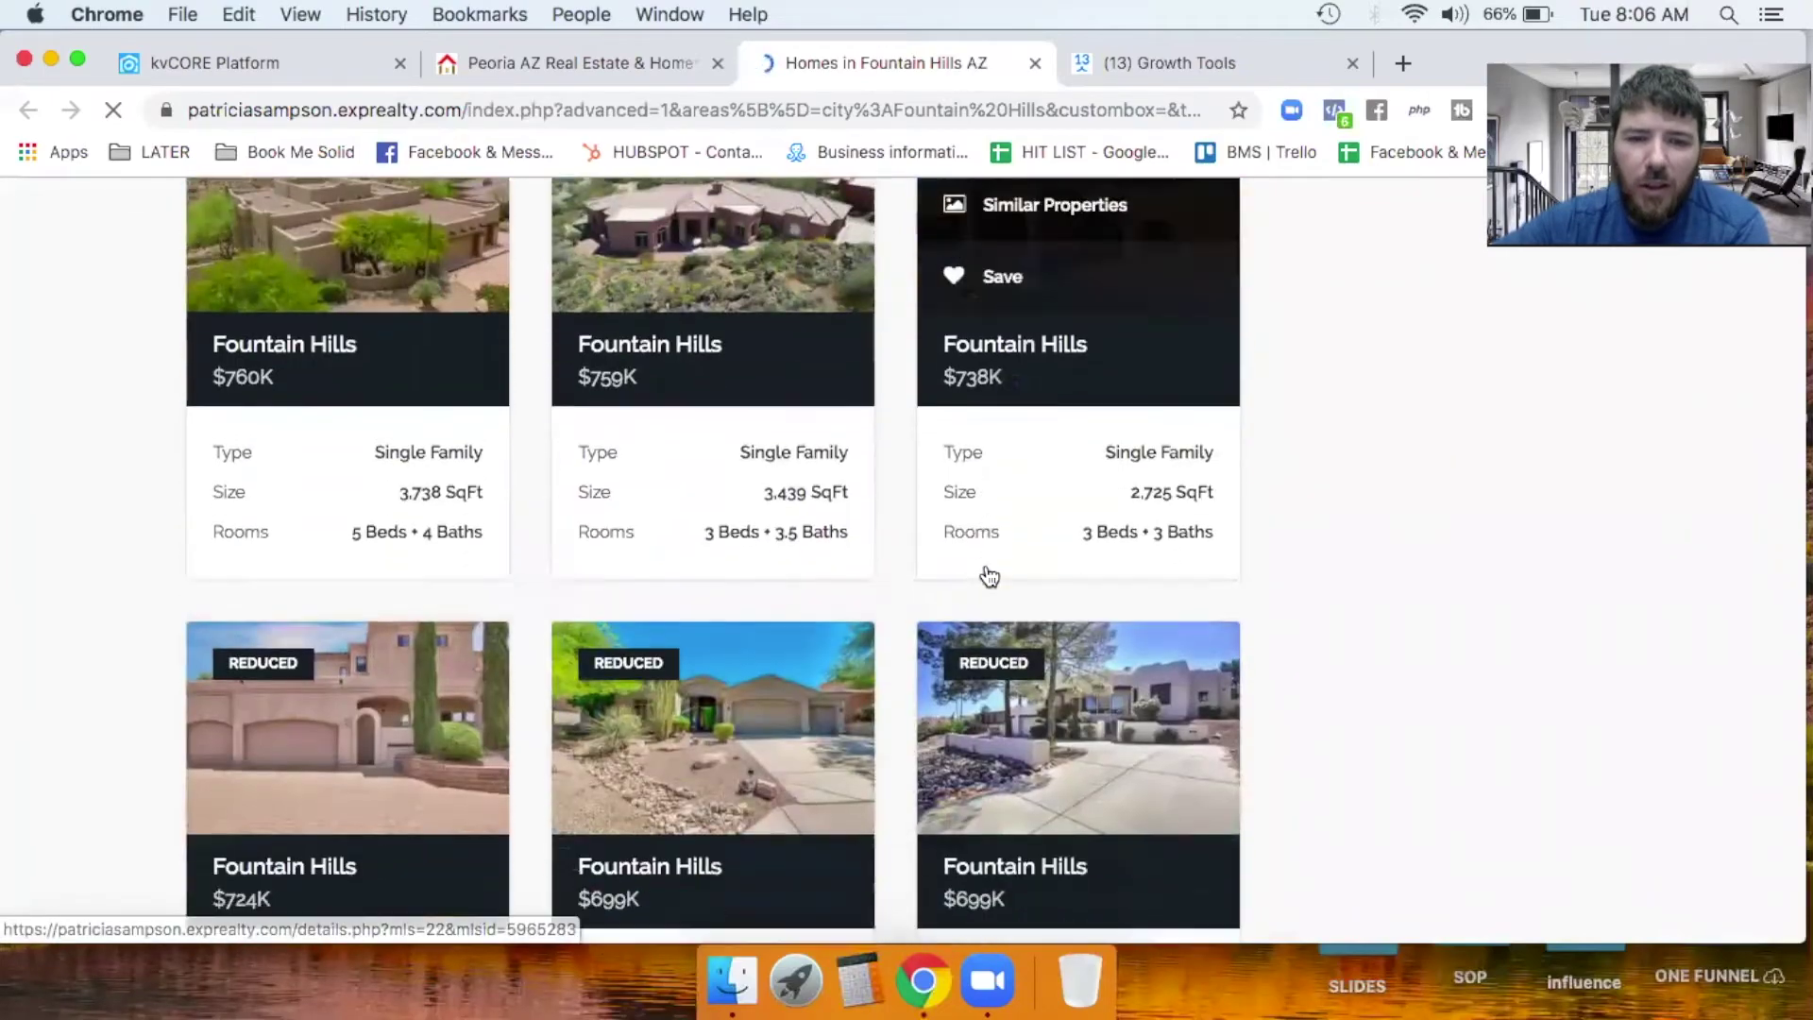
scroll(989, 576, "up", 15)
scroll(989, 576, "up", 12)
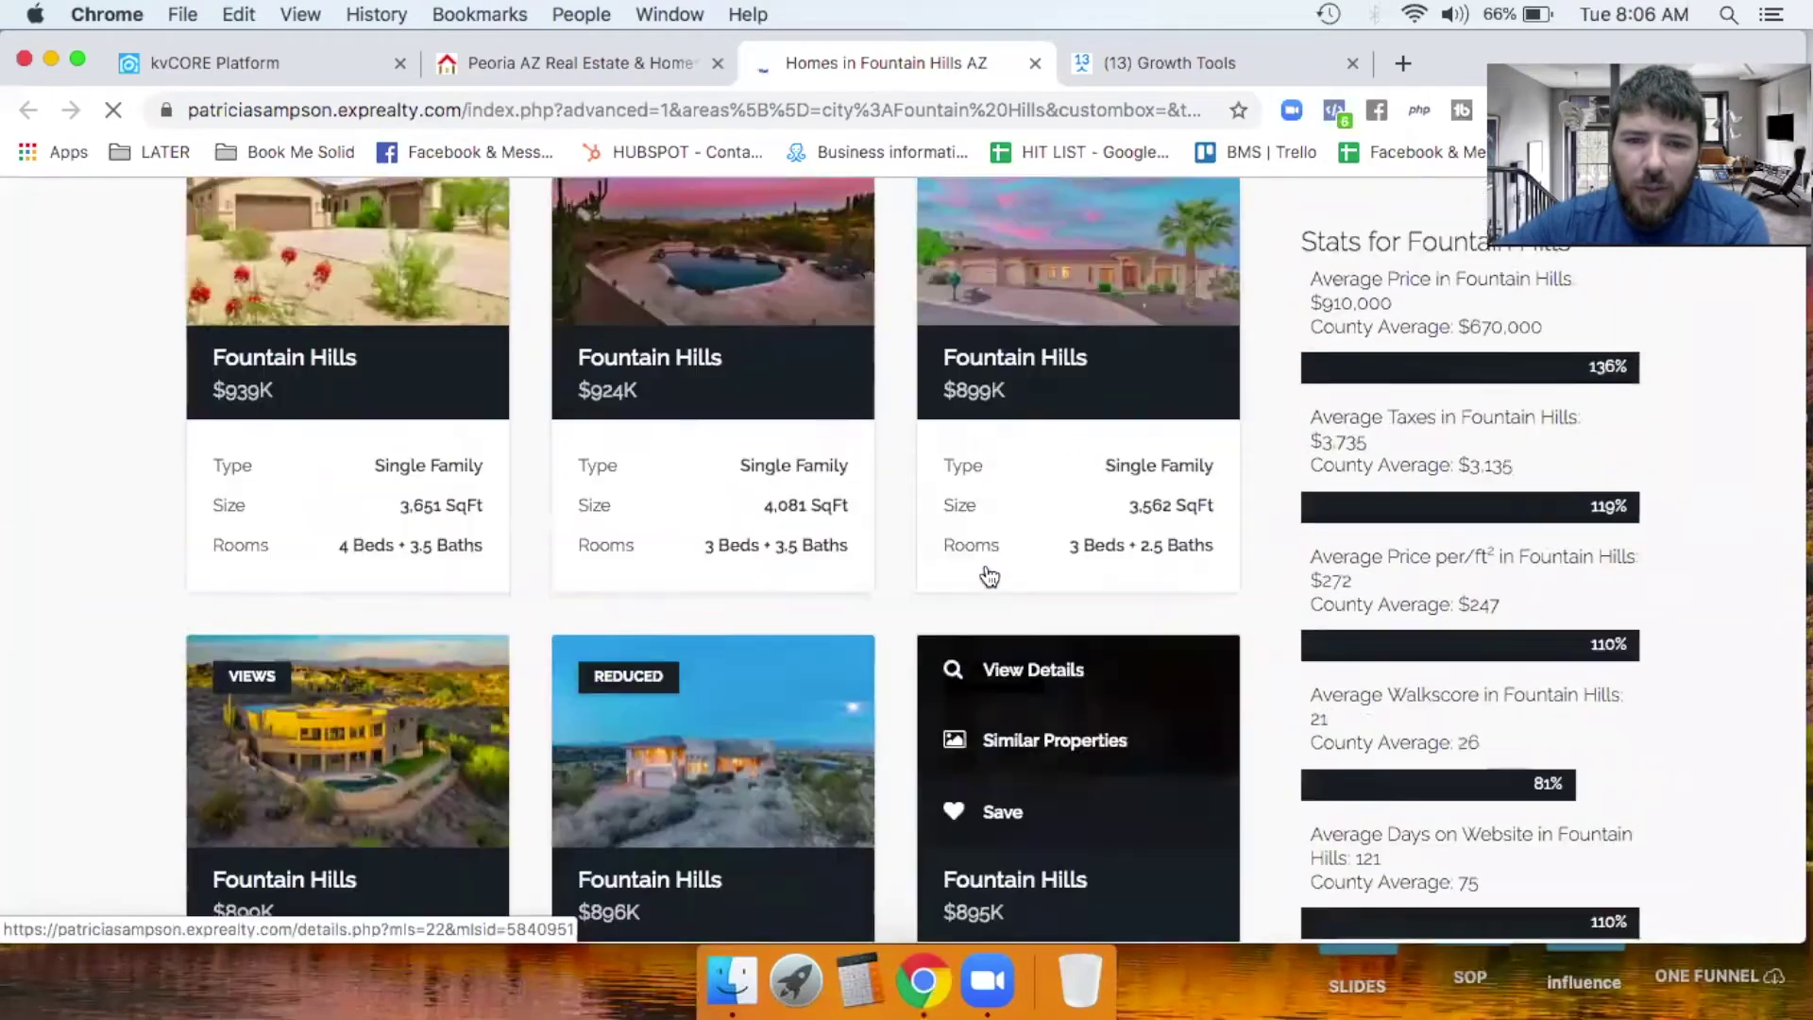
scroll(984, 563, "down", 8)
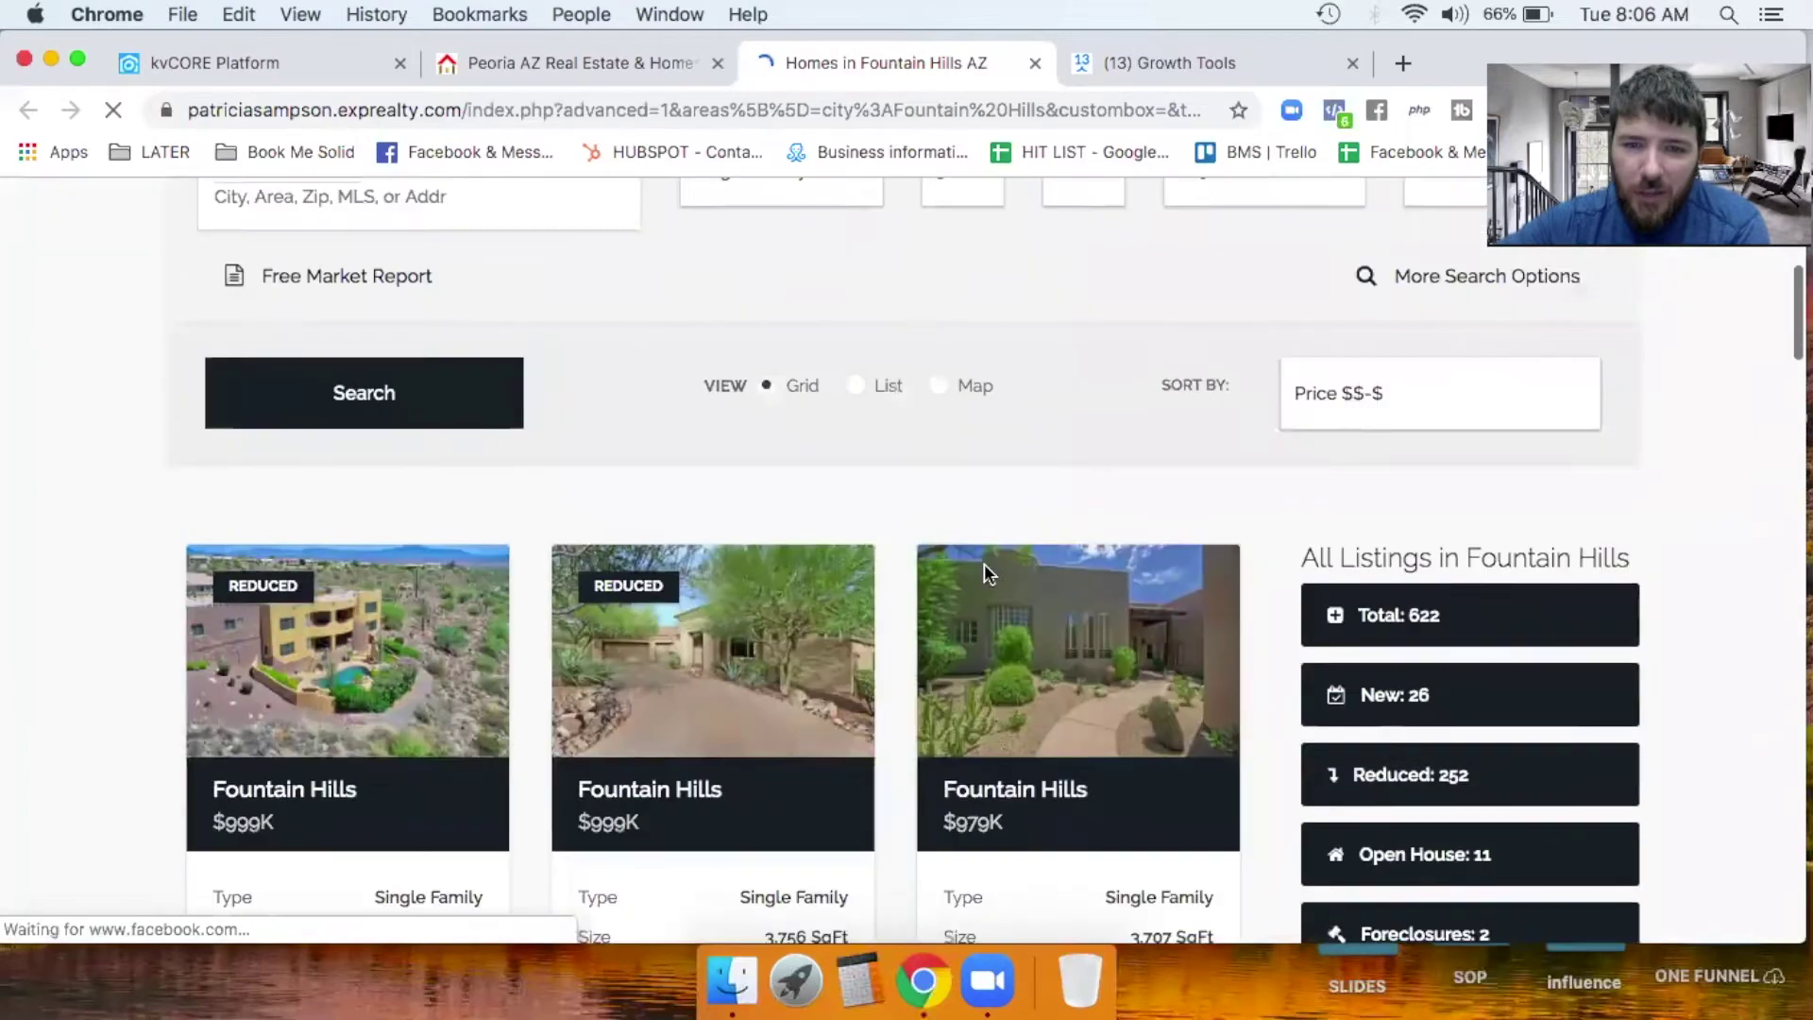
scroll(1040, 549, "down", 4)
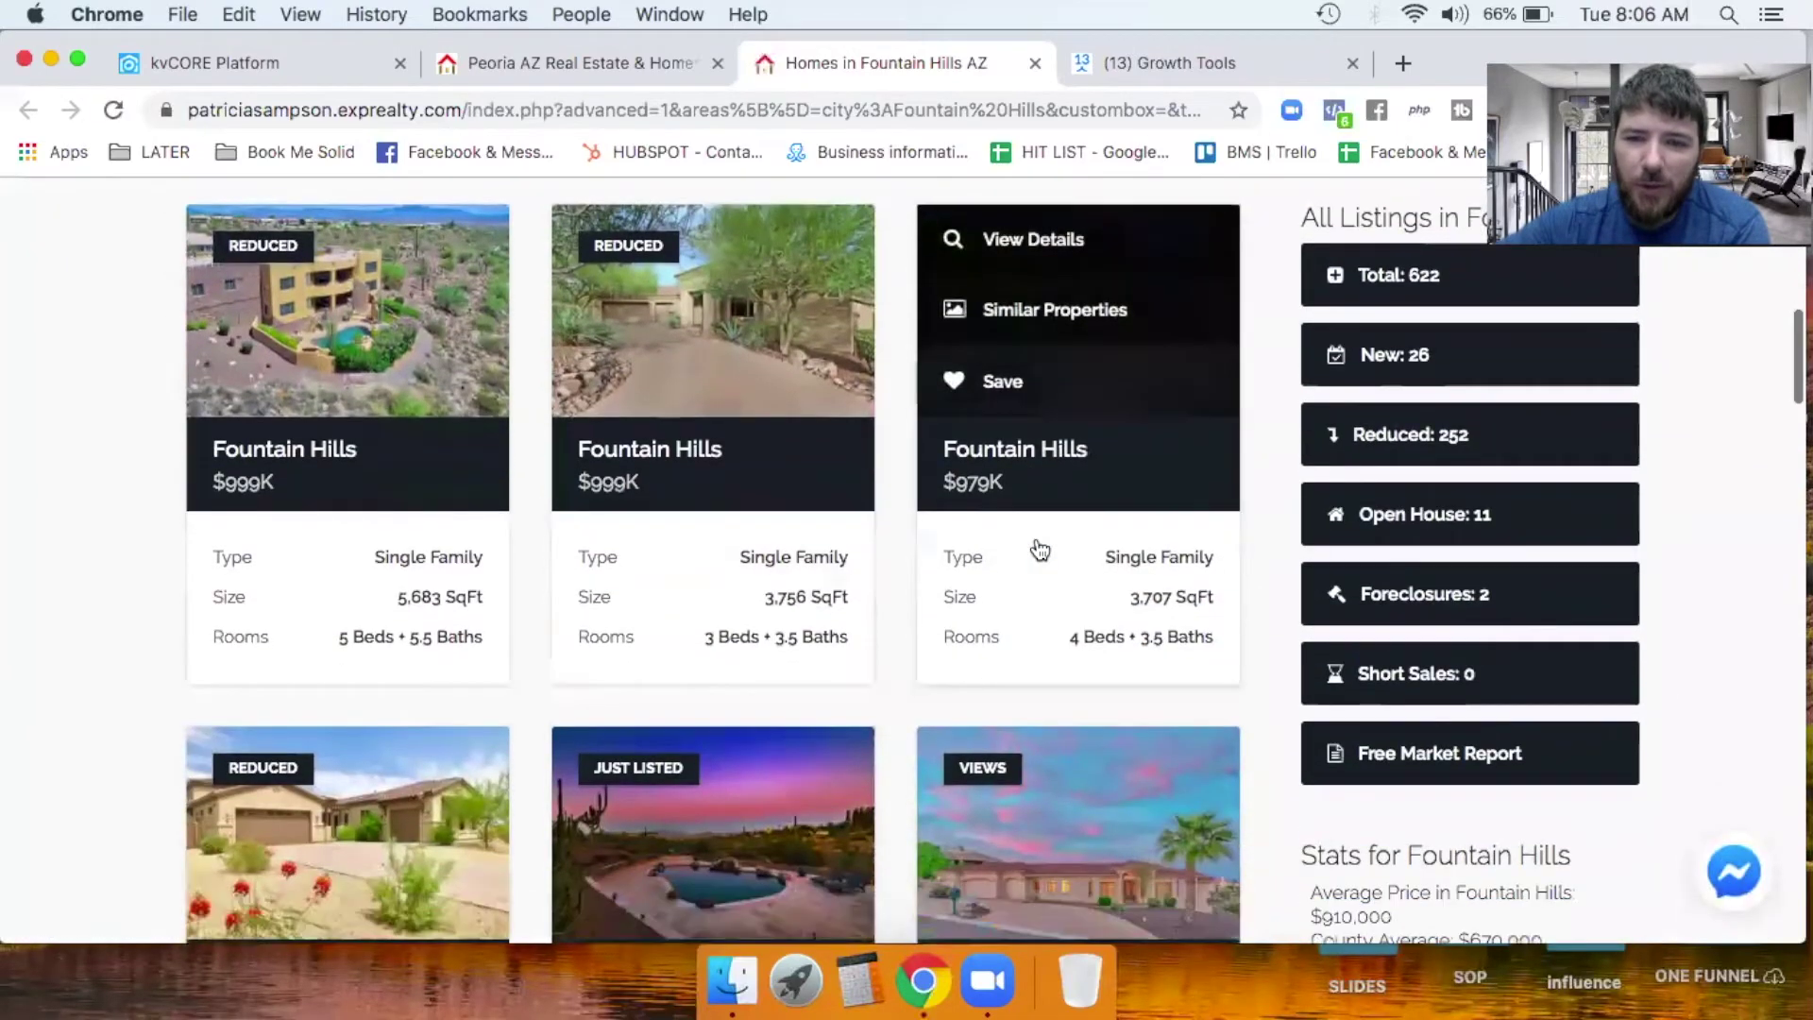